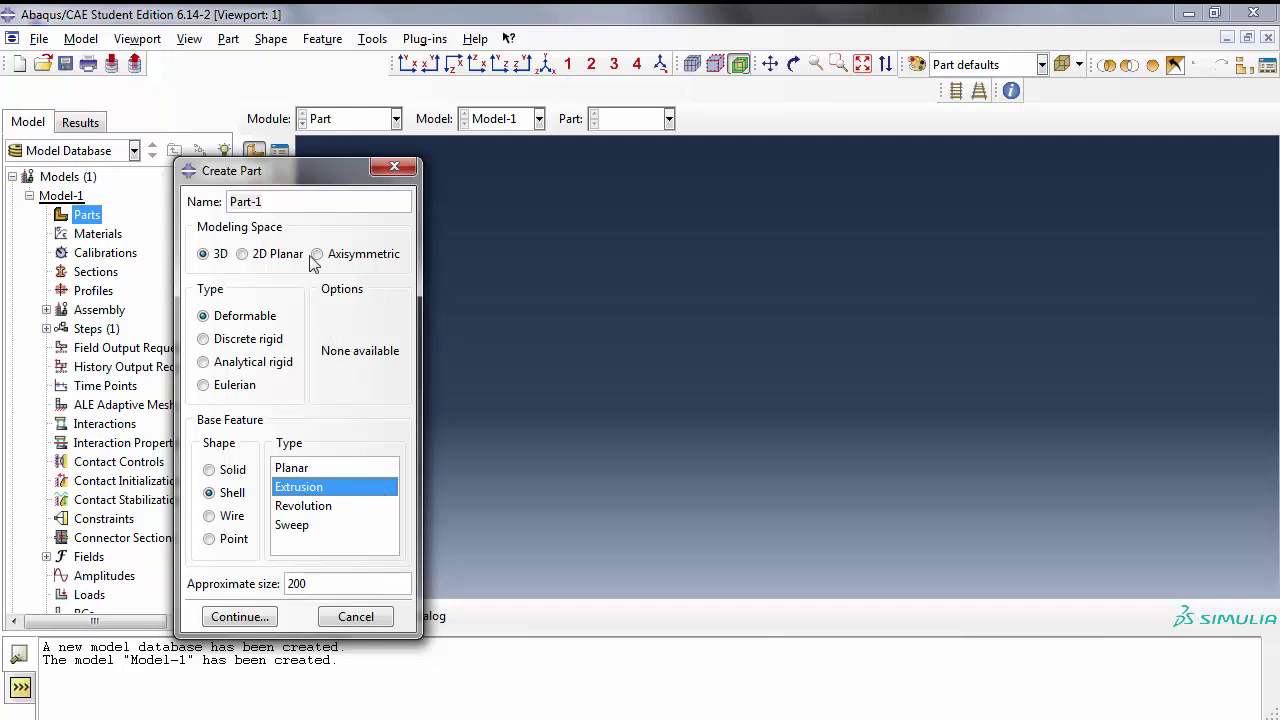
Step: Name the new 3D deformable shell extrusion part curved_plate and begin its section sketch
{"action": "left_click_drag", "start_coordinate": [294, 202], "coordinate": [197, 197]}
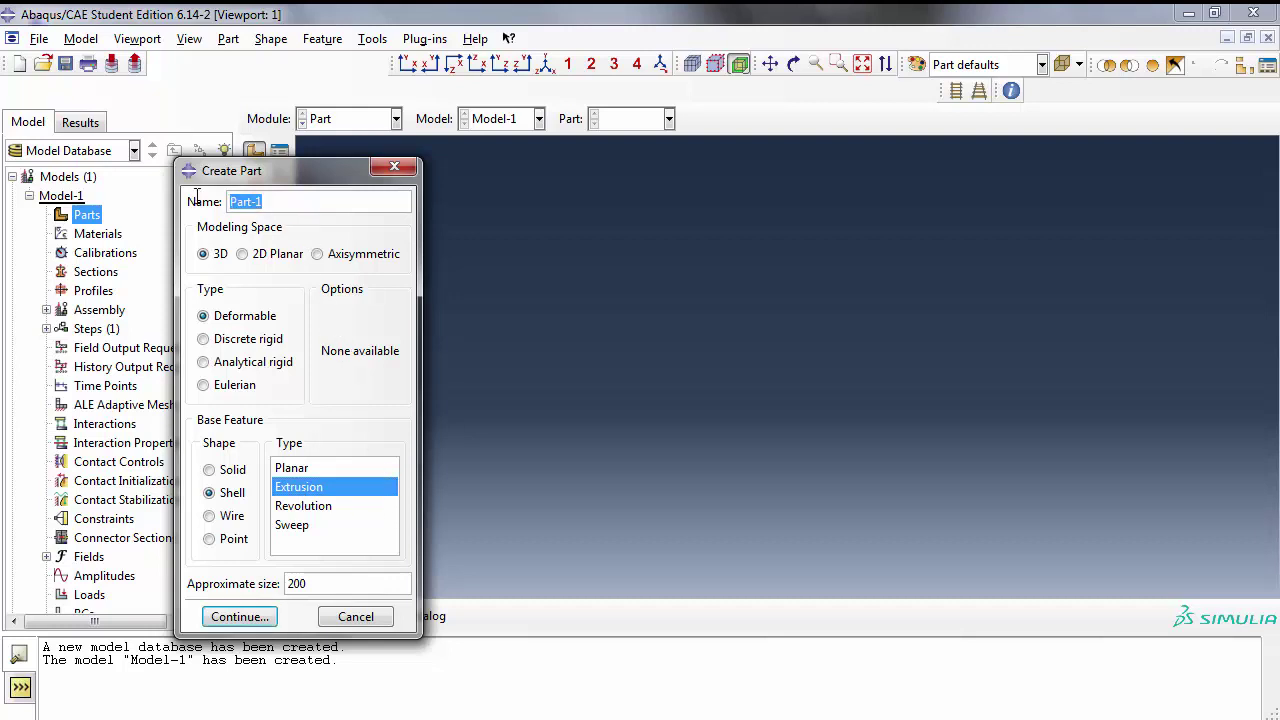
{"action": "type", "text": "curved_plate"}
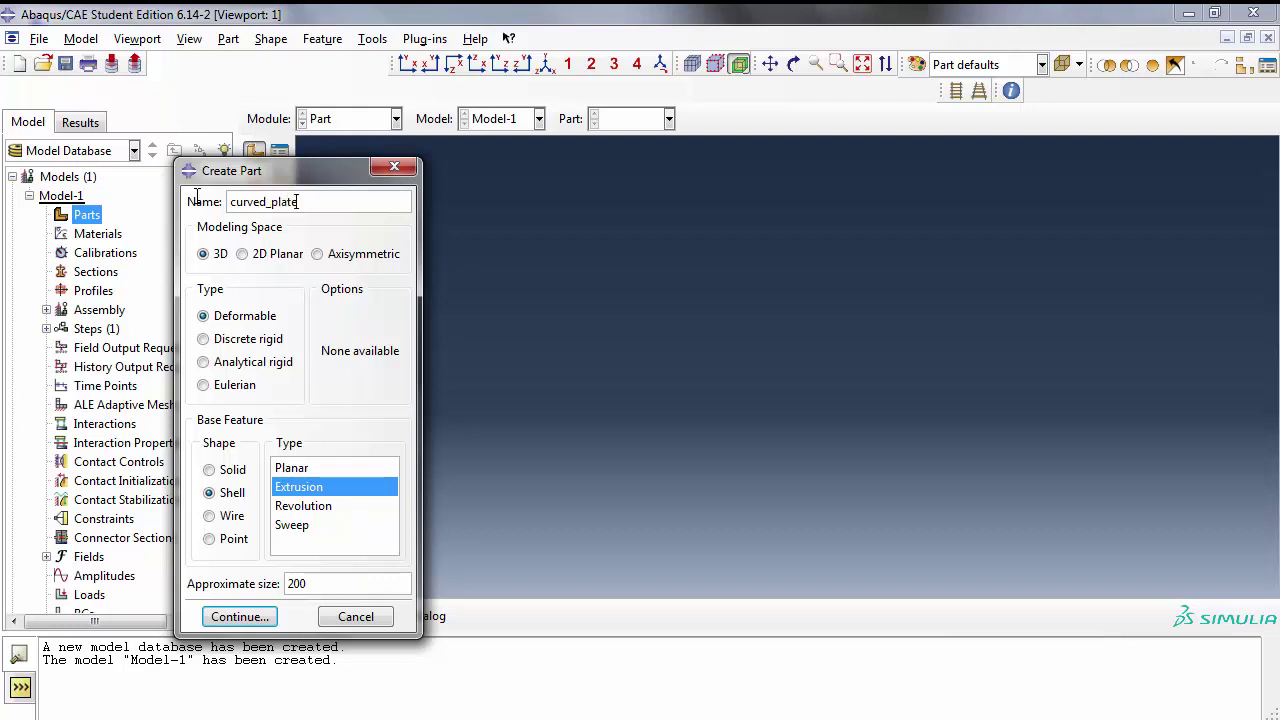
{"action": "left_click", "coordinate": [262, 617]}
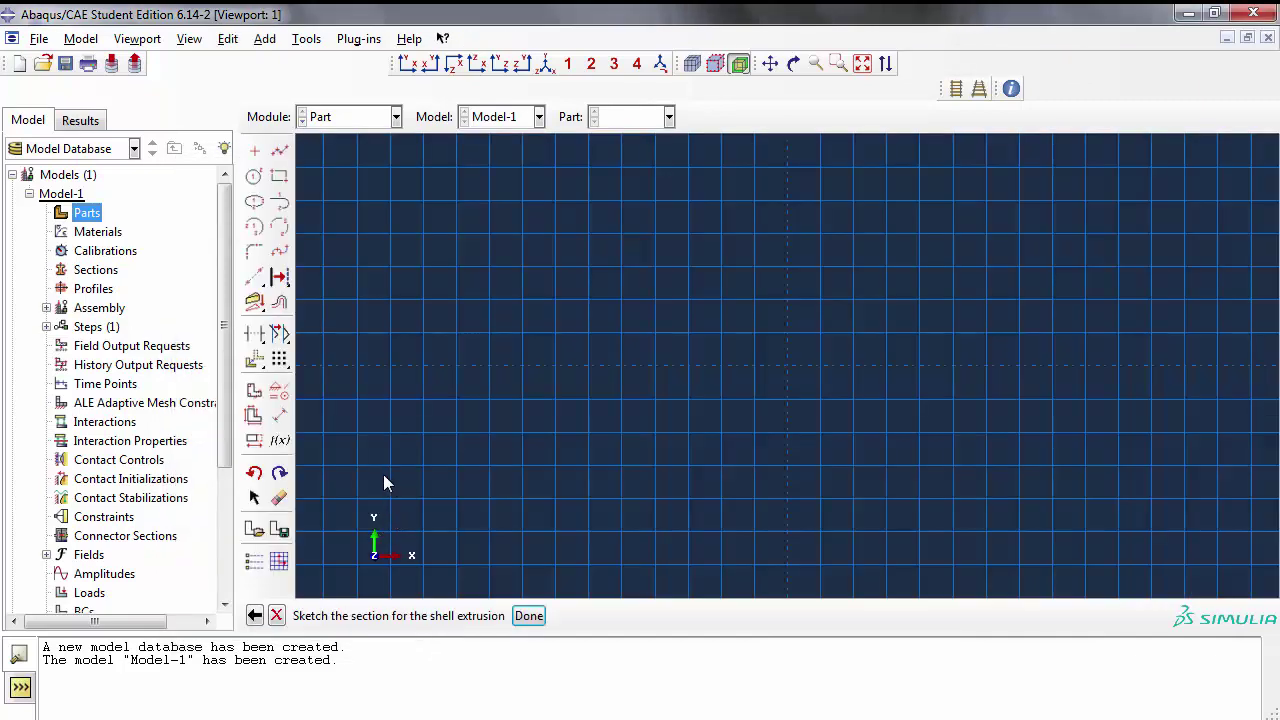
Step: Place a horizontal construction line at y = -10
{"action": "left_click", "coordinate": [254, 278]}
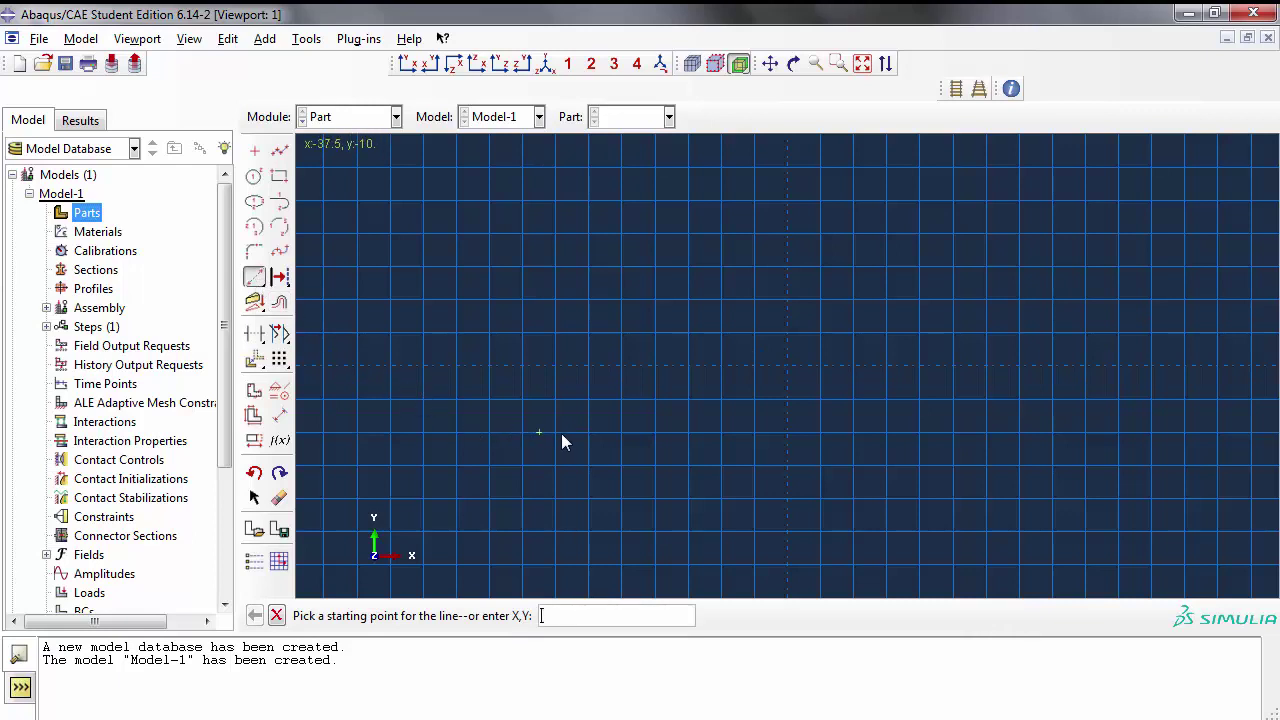
{"action": "left_click", "coordinate": [280, 279]}
{"action": "left_click", "coordinate": [305, 280]}
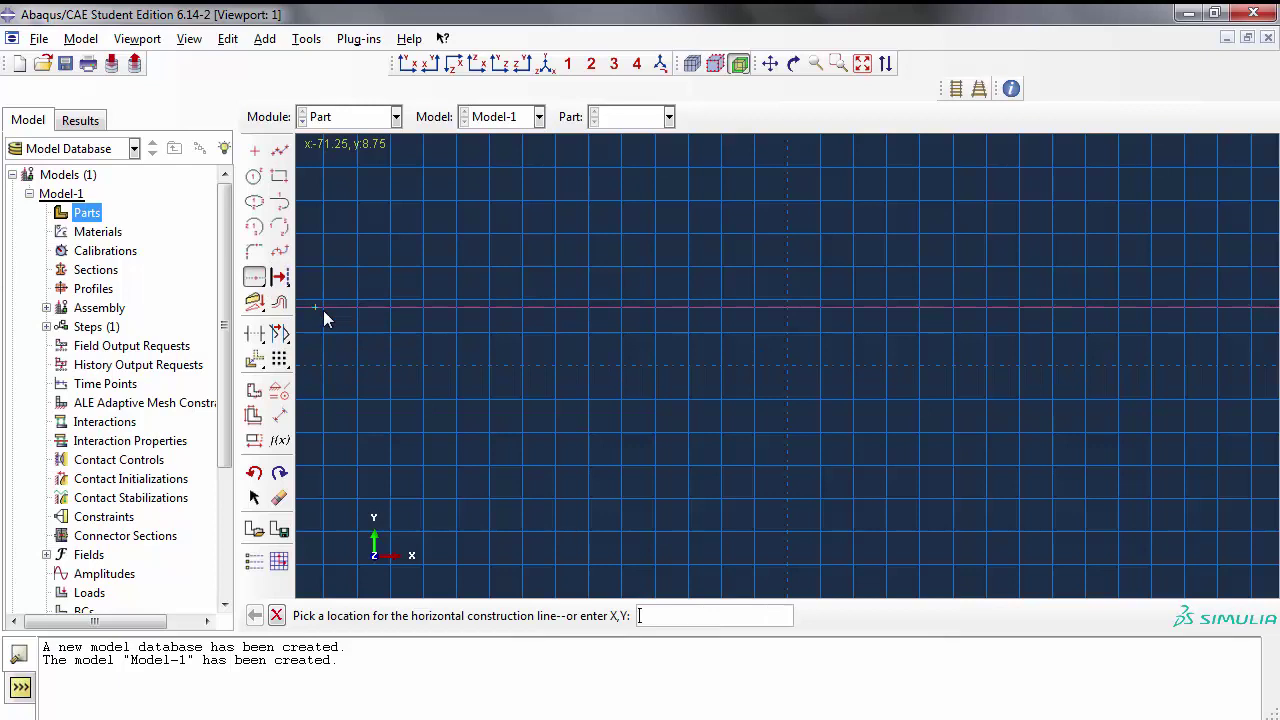
{"action": "left_click", "coordinate": [588, 435]}
{"action": "middle_click", "coordinate": [530, 463]}
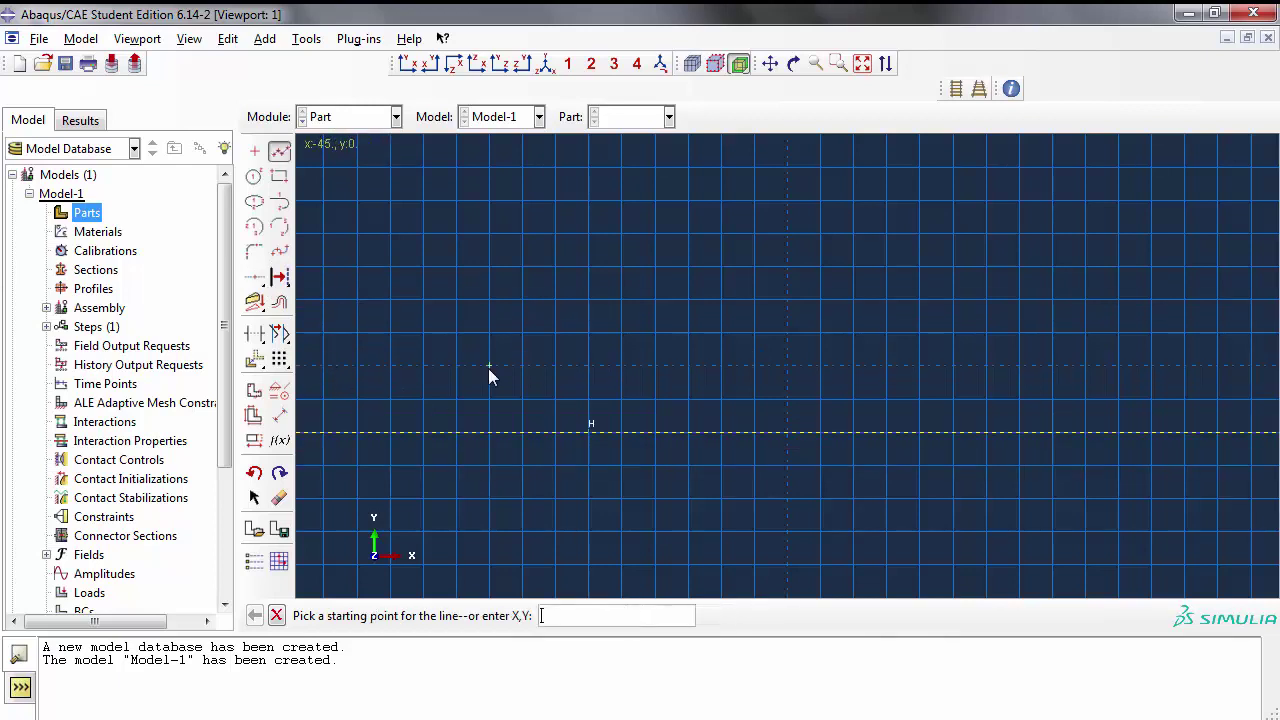
Step: Draw the base line from (-45,0) through the origin to (45,0)
{"action": "left_click", "coordinate": [465, 366]}
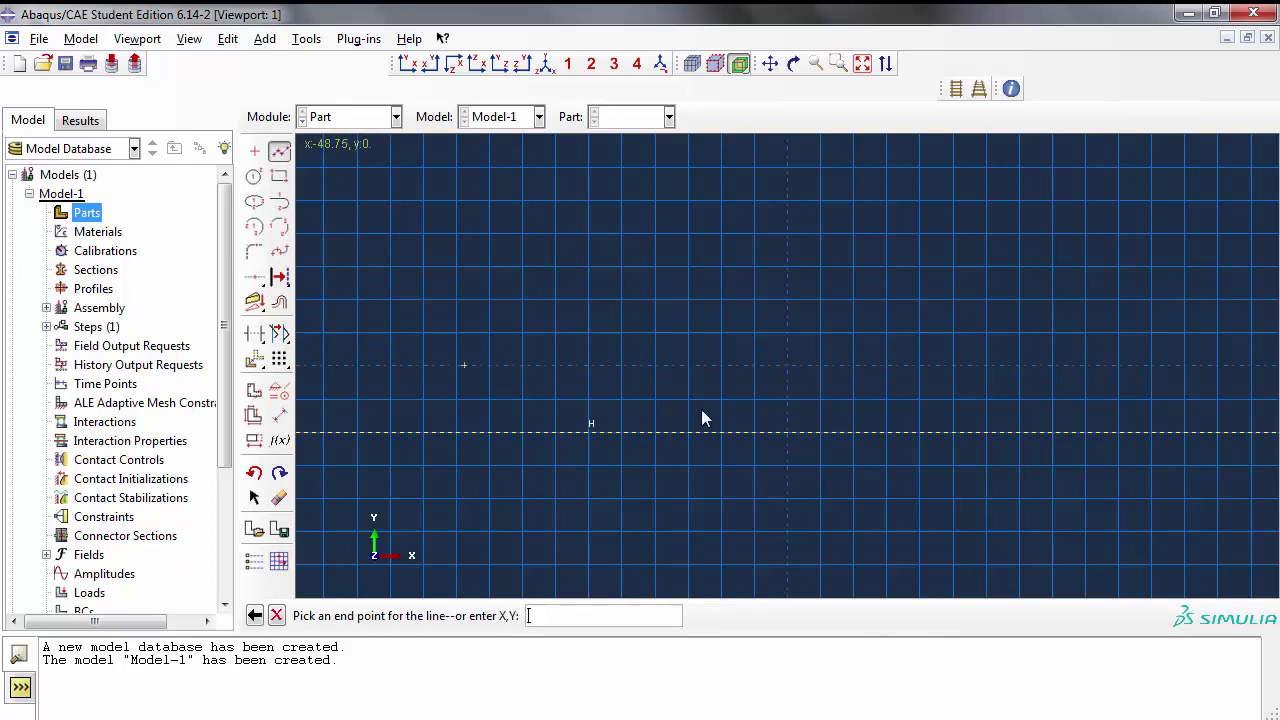
{"action": "left_click", "coordinate": [788, 371]}
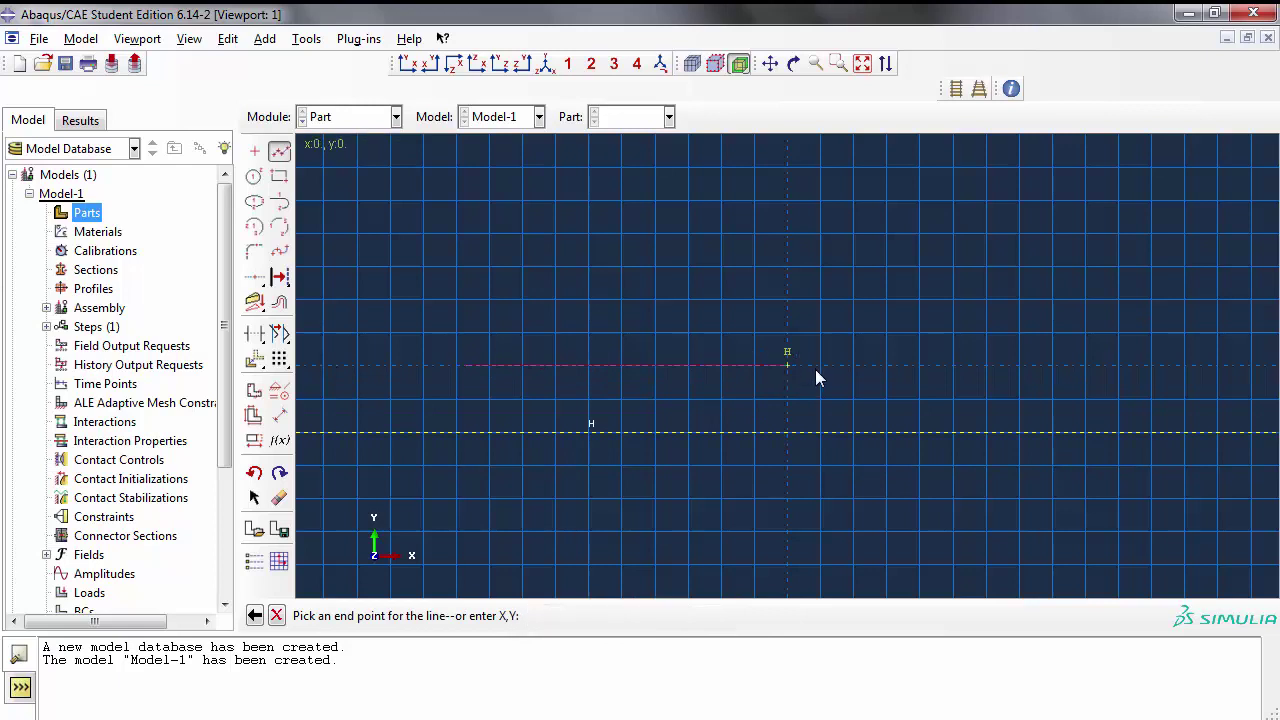
{"action": "left_click", "coordinate": [1084, 366]}
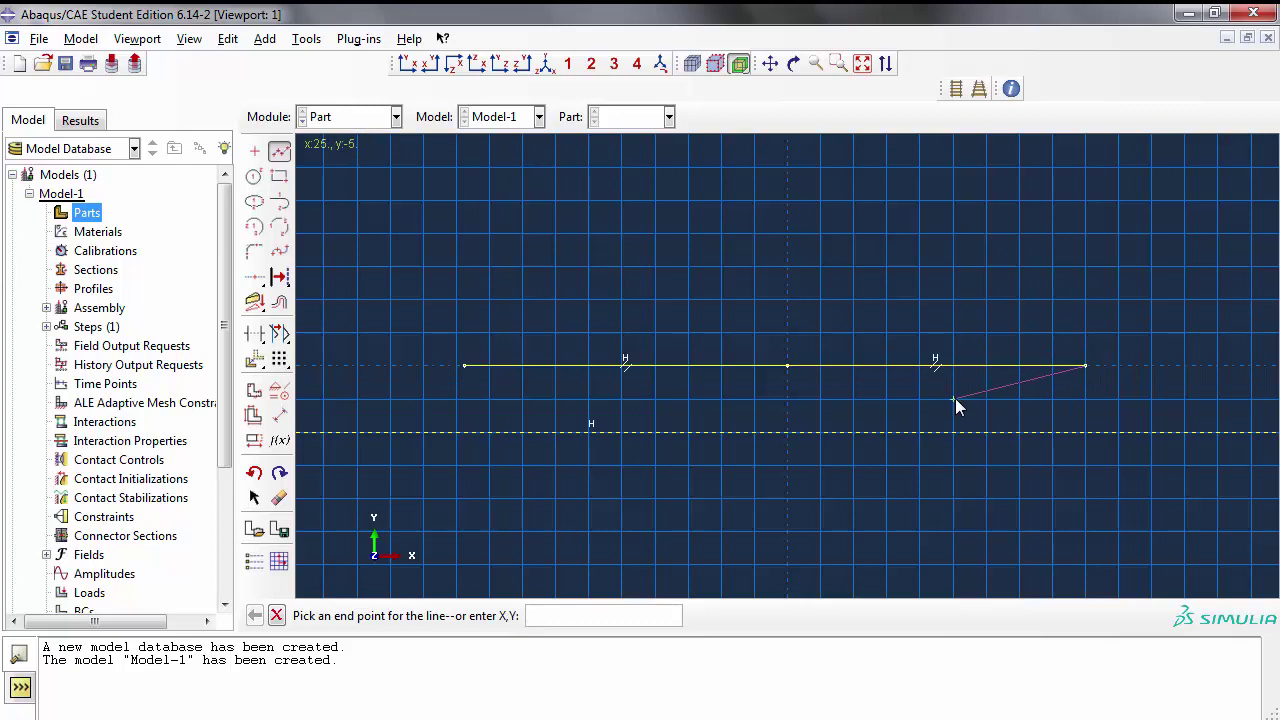
{"action": "middle_click", "coordinate": [955, 398]}
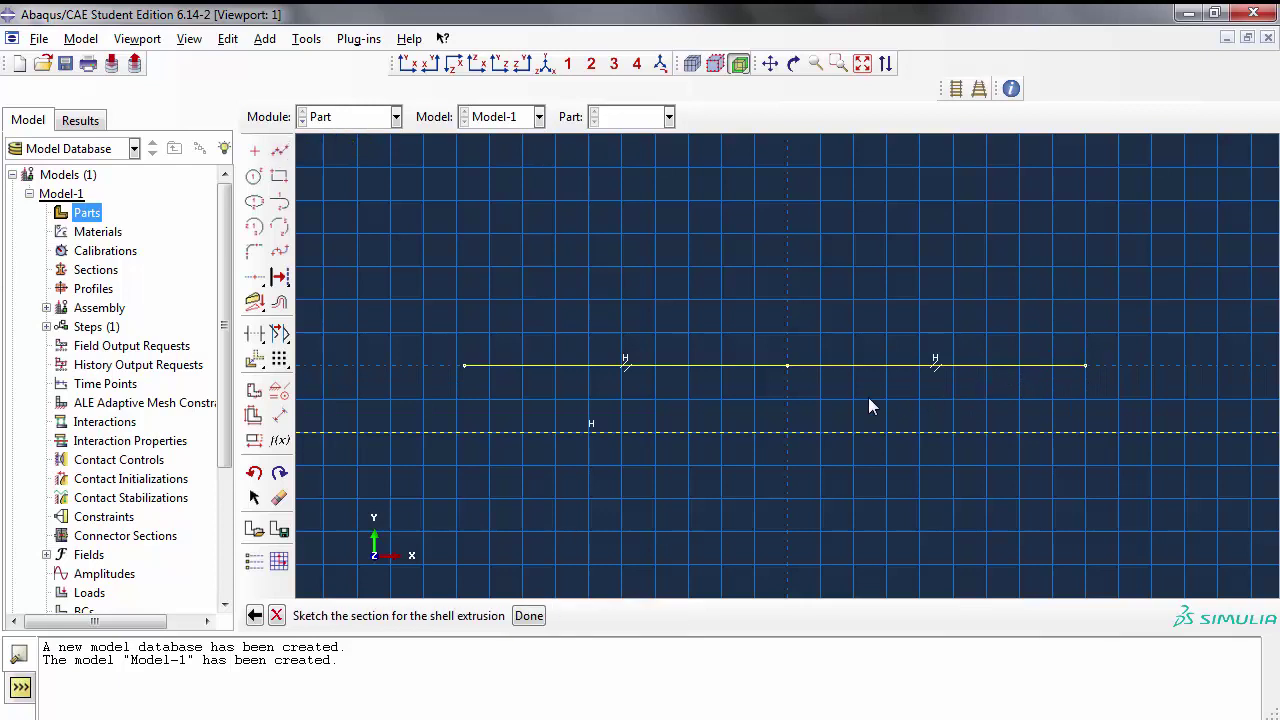
{"action": "left_click", "coordinate": [284, 229]}
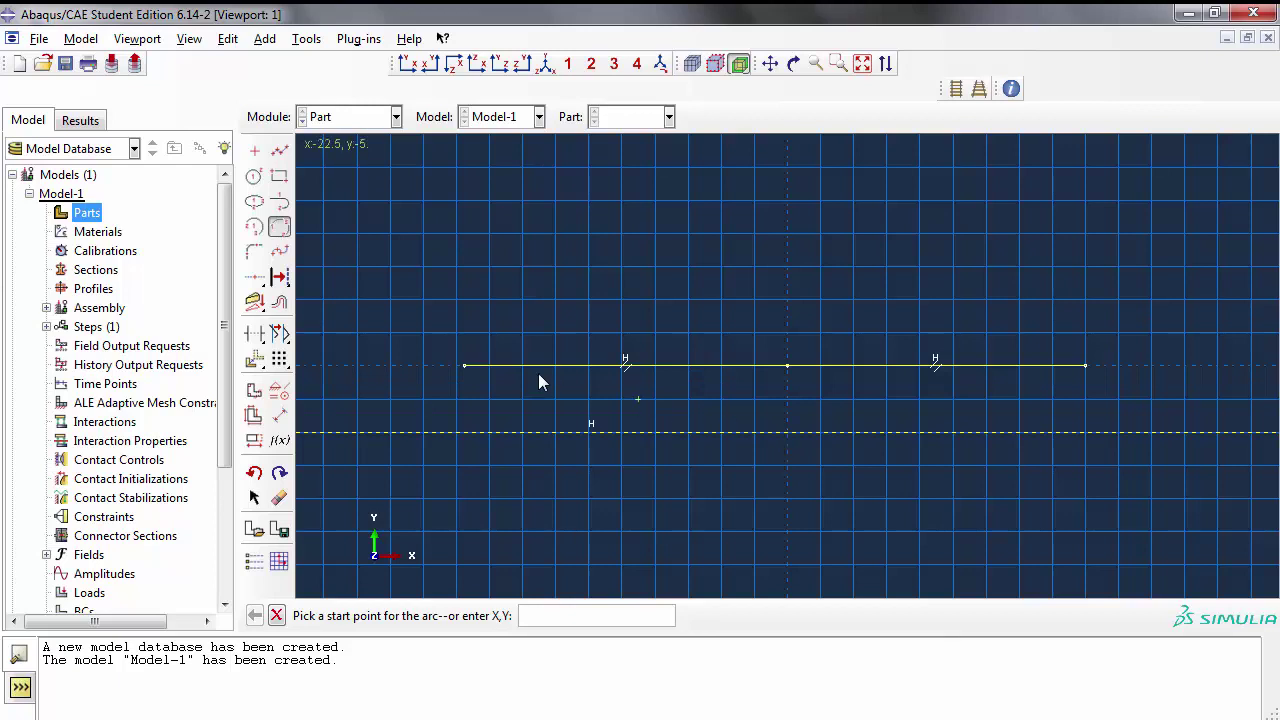
Step: Draw a three-point arc joining the line's ends, peaking about 20 above it
{"action": "left_click", "coordinate": [466, 365]}
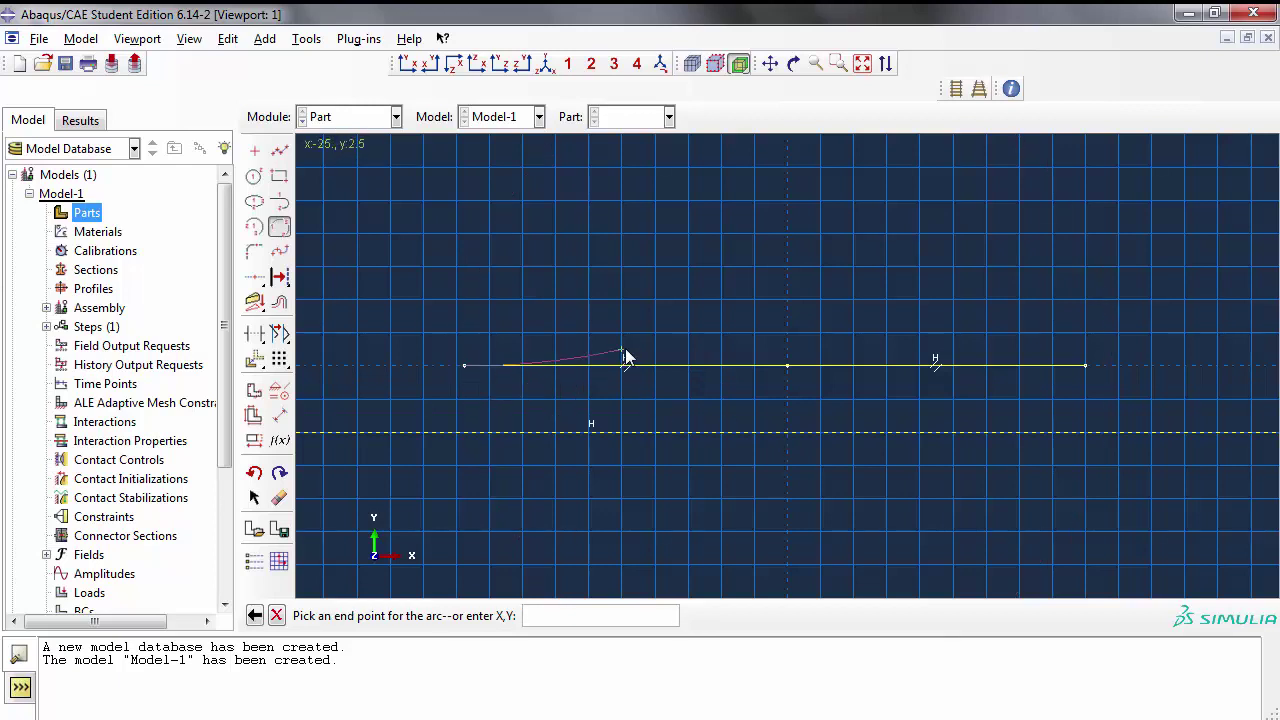
{"action": "left_click", "coordinate": [1086, 366]}
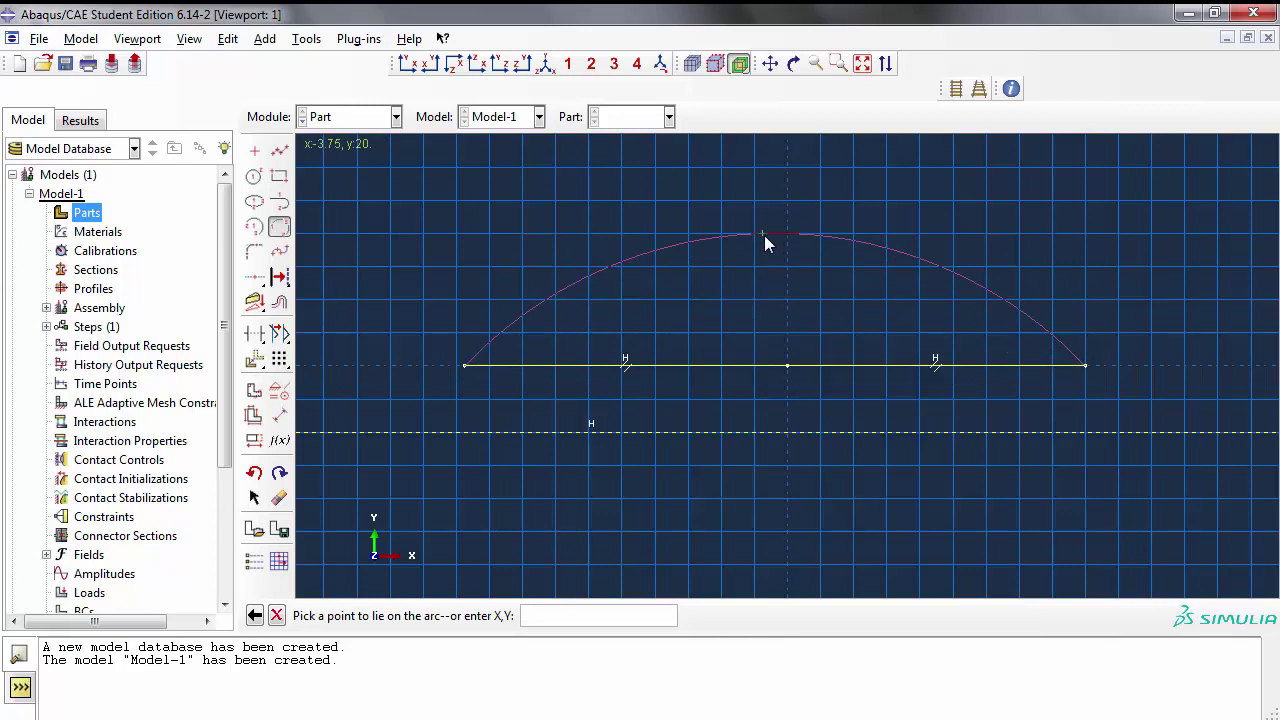
{"action": "left_click", "coordinate": [764, 235]}
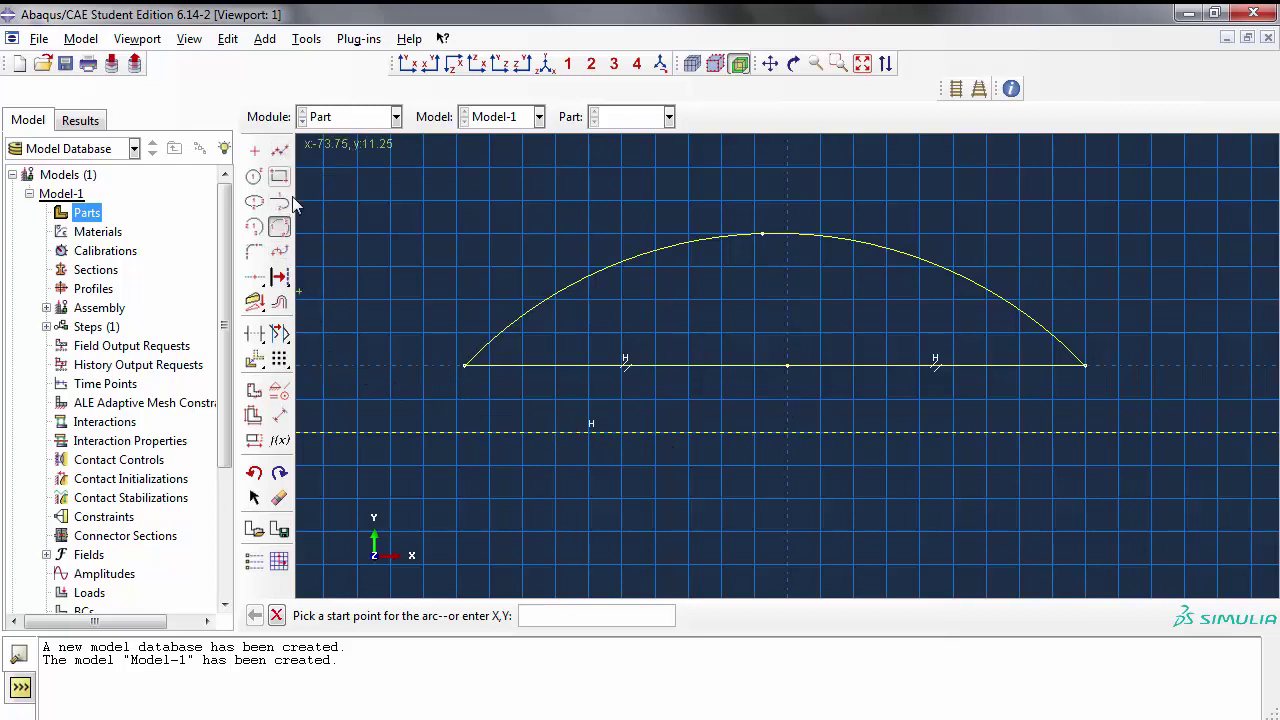
Step: Dimension the arc's radius to 65 and recentre the sketch
{"action": "left_click", "coordinate": [279, 414]}
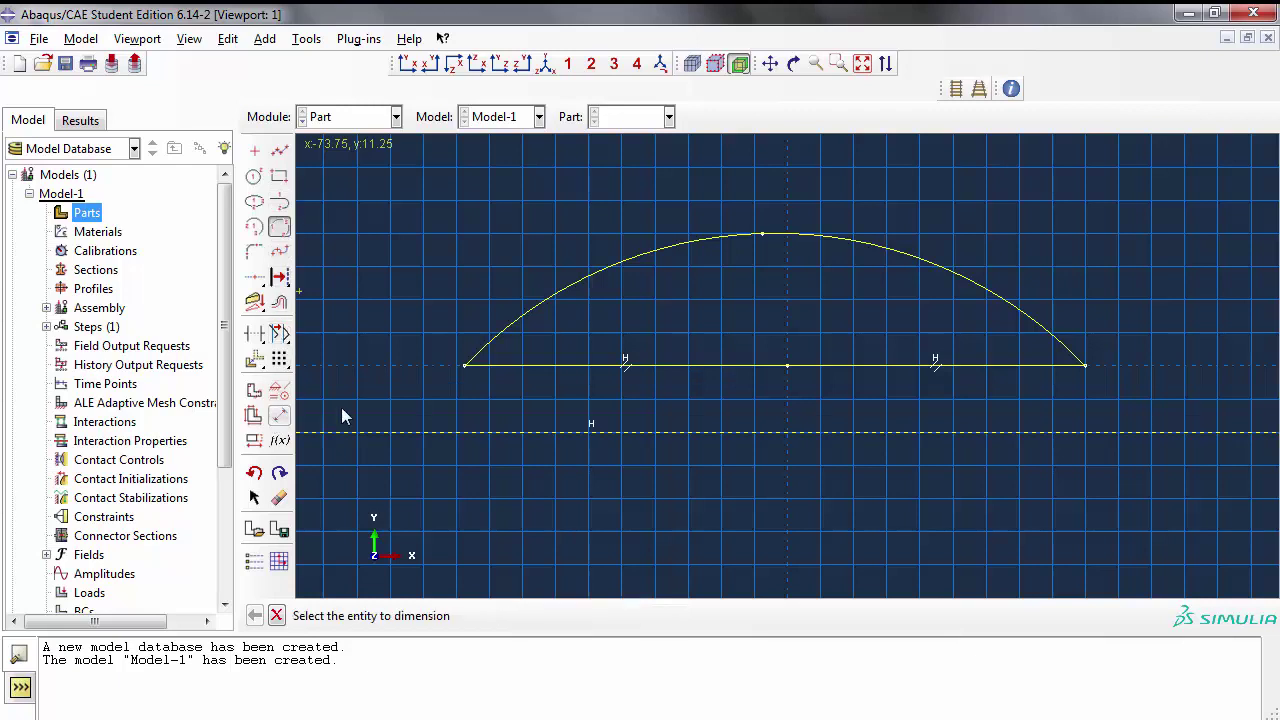
{"action": "left_click", "coordinate": [669, 243]}
{"action": "left_click", "coordinate": [715, 307]}
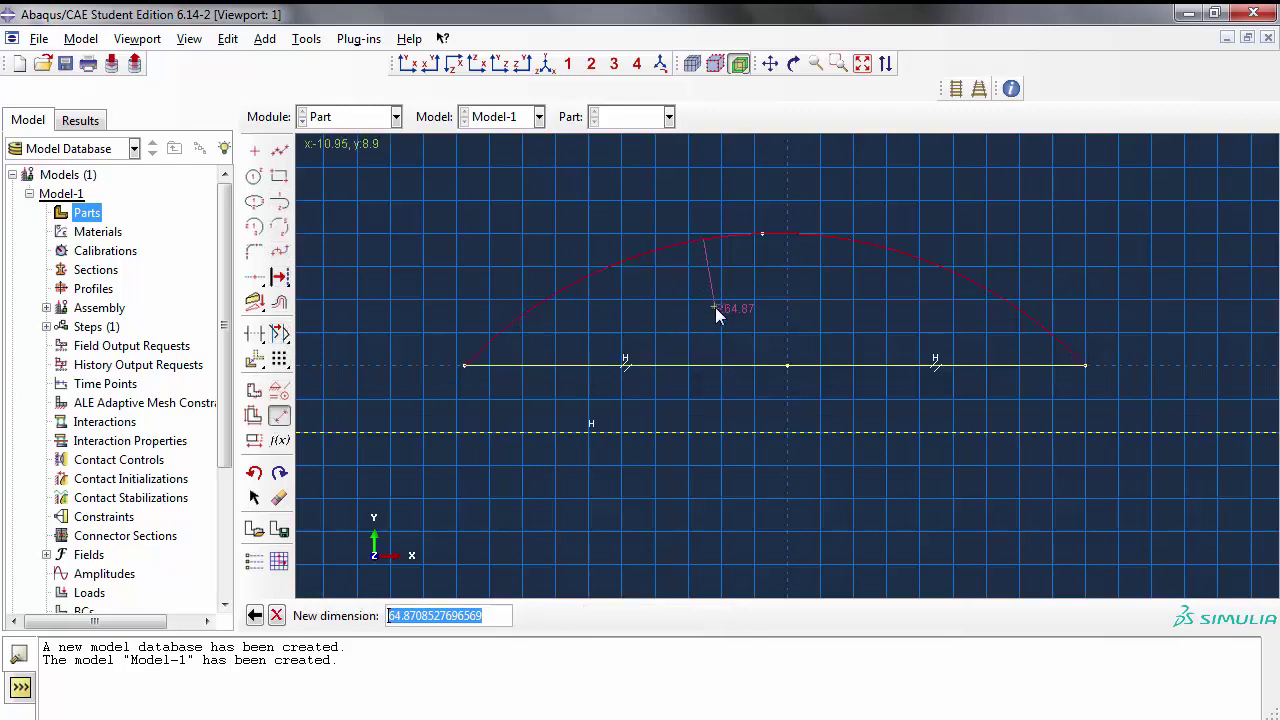
{"action": "type", "text": "65"}
{"action": "key", "text": "Return"}
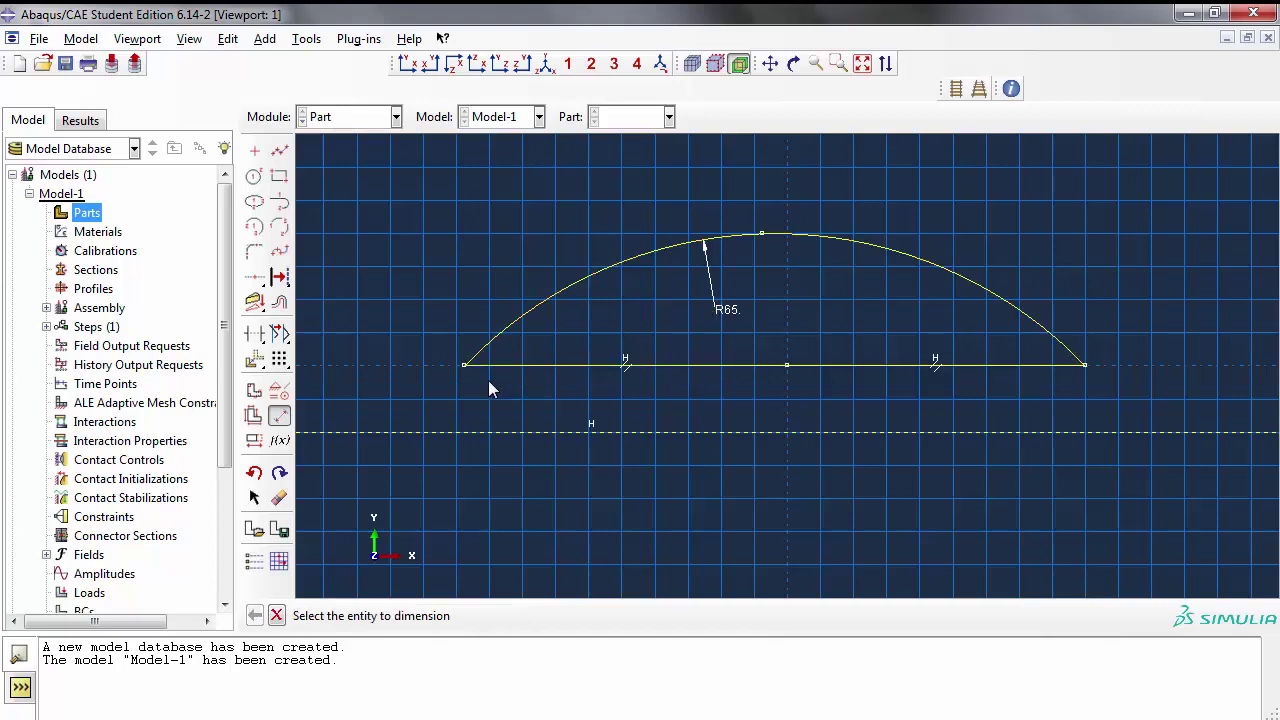
{"action": "scroll", "coordinate": [313, 316], "scroll_direction": "down", "scroll_amount": 2}
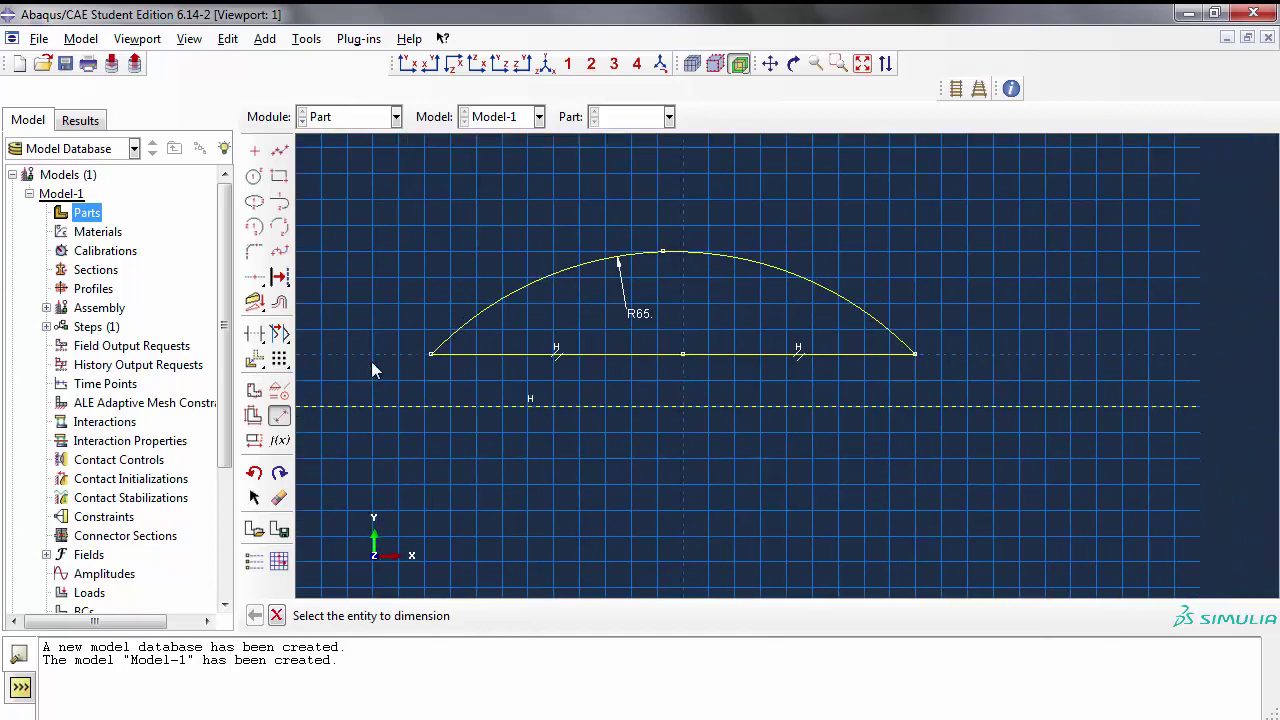
{"action": "middle_click_drag", "start_coordinate": [379, 363], "coordinate": [508, 380], "text": "ctrl+alt"}
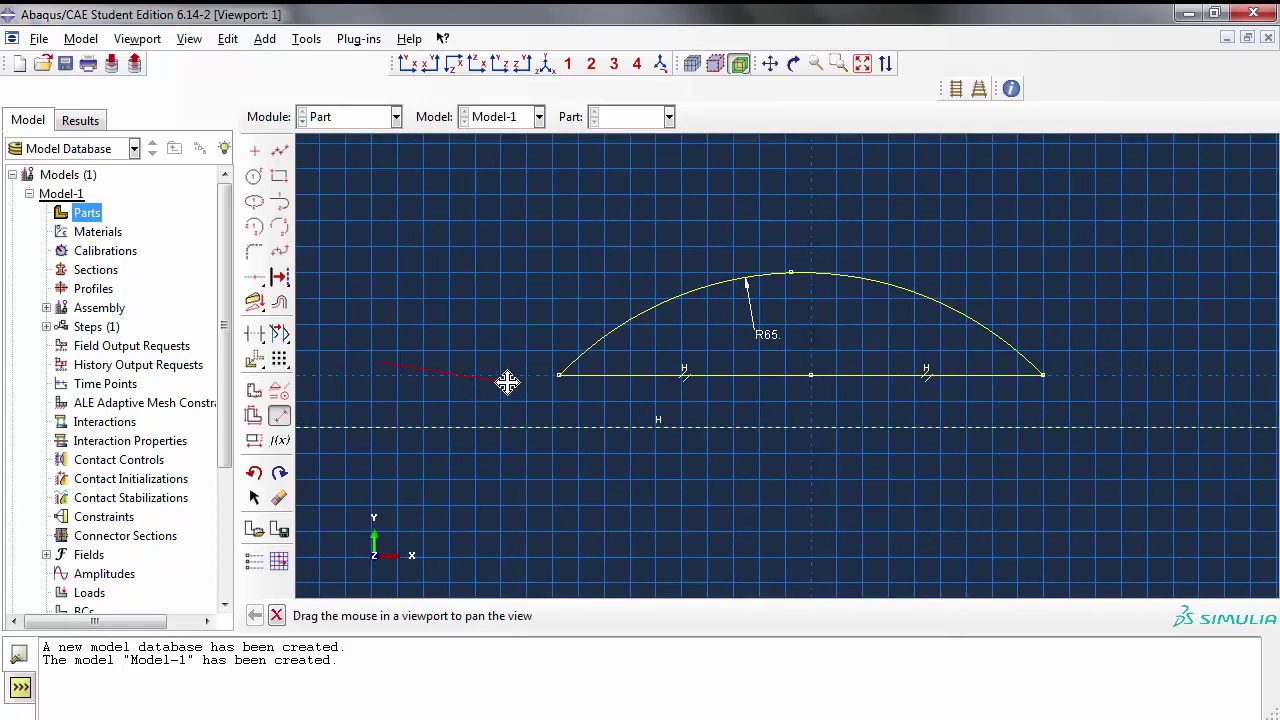
Step: Draw a flat tab line outward from each arc end and trim away the base line under the arc
{"action": "left_click", "coordinate": [279, 150]}
{"action": "left_click", "coordinate": [557, 377]}
{"action": "left_click", "coordinate": [423, 376]}
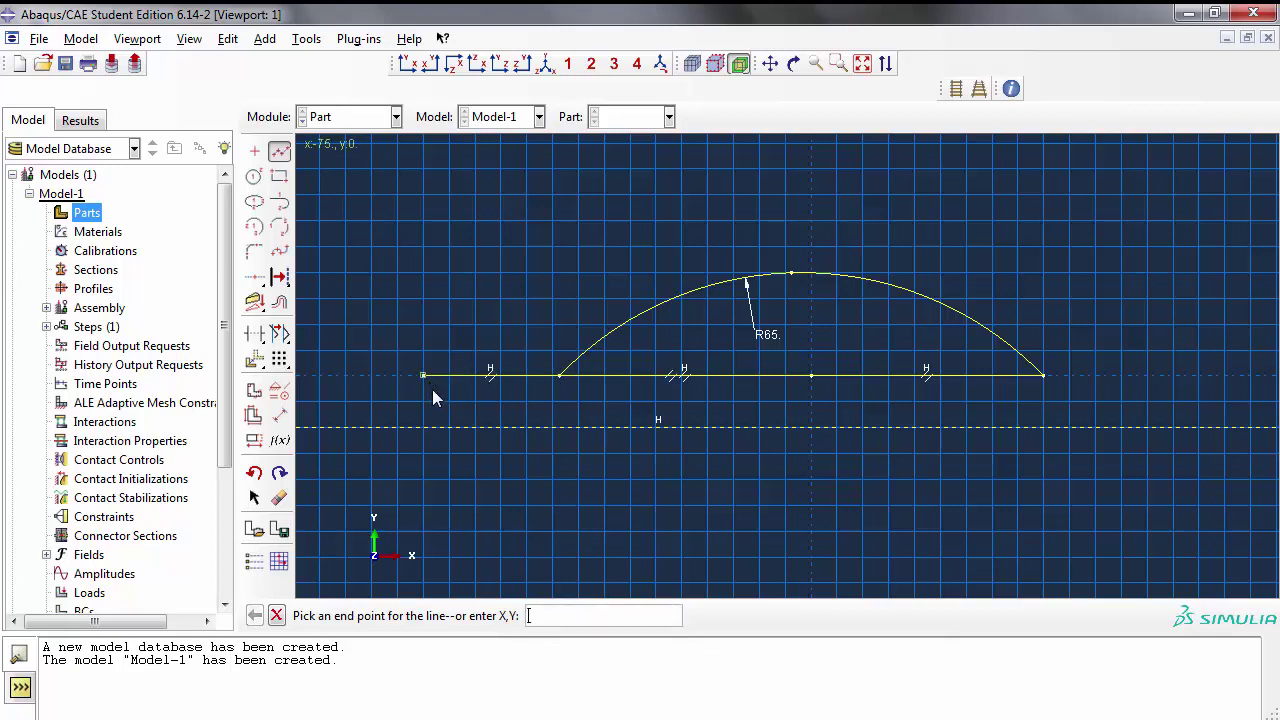
{"action": "middle_click", "coordinate": [433, 391]}
{"action": "left_click", "coordinate": [1043, 377]}
{"action": "left_click", "coordinate": [1174, 377]}
{"action": "middle_click", "coordinate": [1107, 401]}
{"action": "middle_click", "coordinate": [1107, 401]}
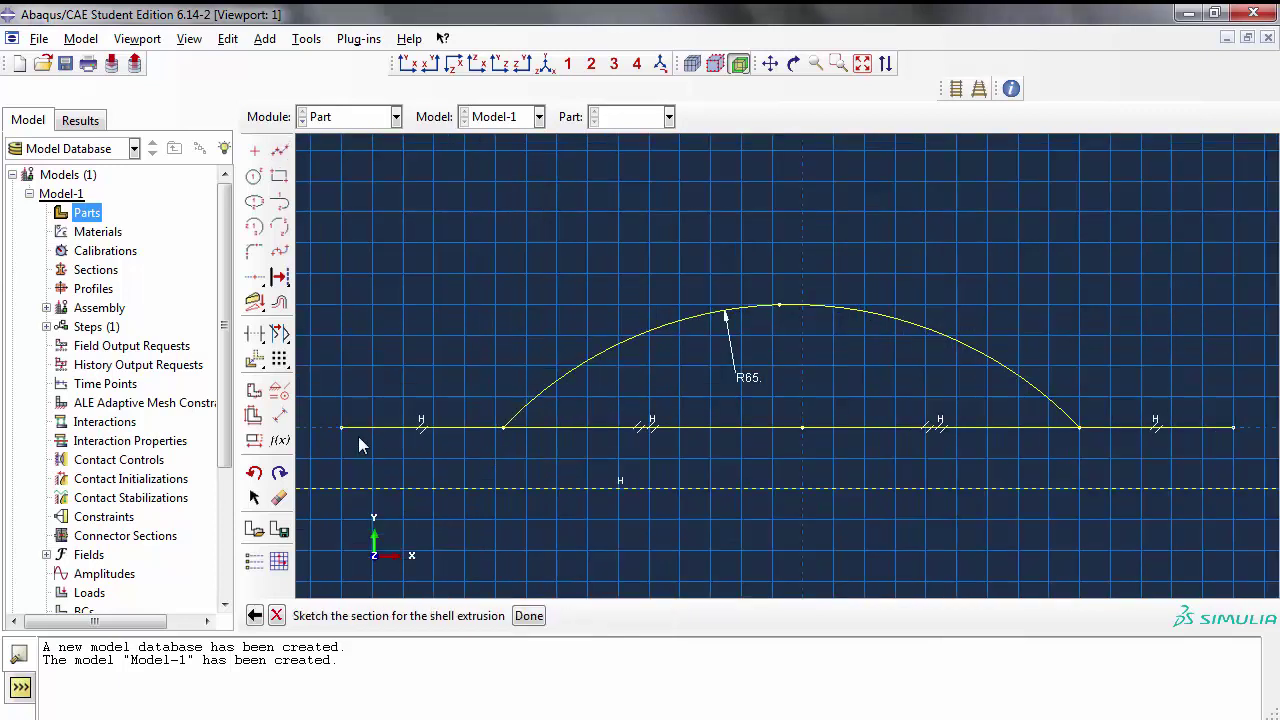
{"action": "left_click", "coordinate": [254, 334]}
{"action": "left_click", "coordinate": [599, 431]}
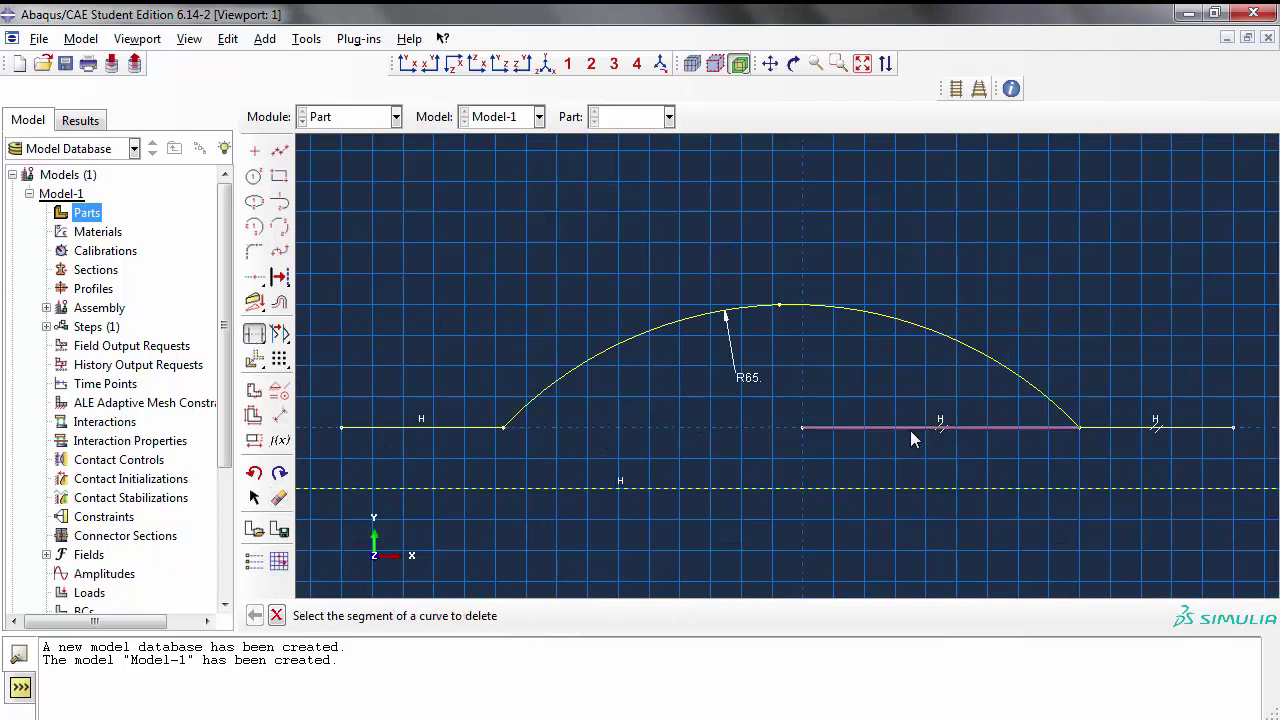
{"action": "left_click", "coordinate": [895, 455]}
Step: Dimension the left and right tab lines to a length of 25
{"action": "left_click", "coordinate": [279, 418]}
{"action": "left_click", "coordinate": [400, 426]}
{"action": "left_click", "coordinate": [405, 392]}
{"action": "type", "text": "25"}
{"action": "key", "text": "Return"}
{"action": "left_click", "coordinate": [1138, 428]}
{"action": "left_click", "coordinate": [1139, 399]}
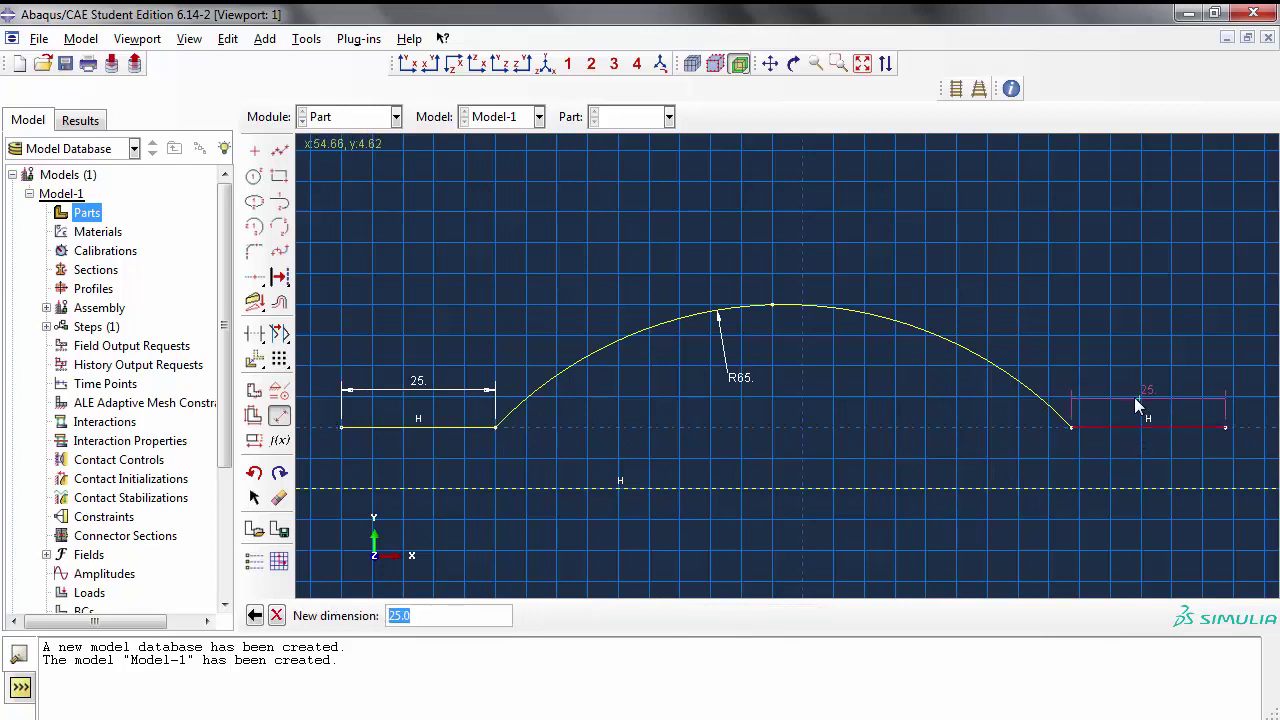
{"action": "key", "text": "Return"}
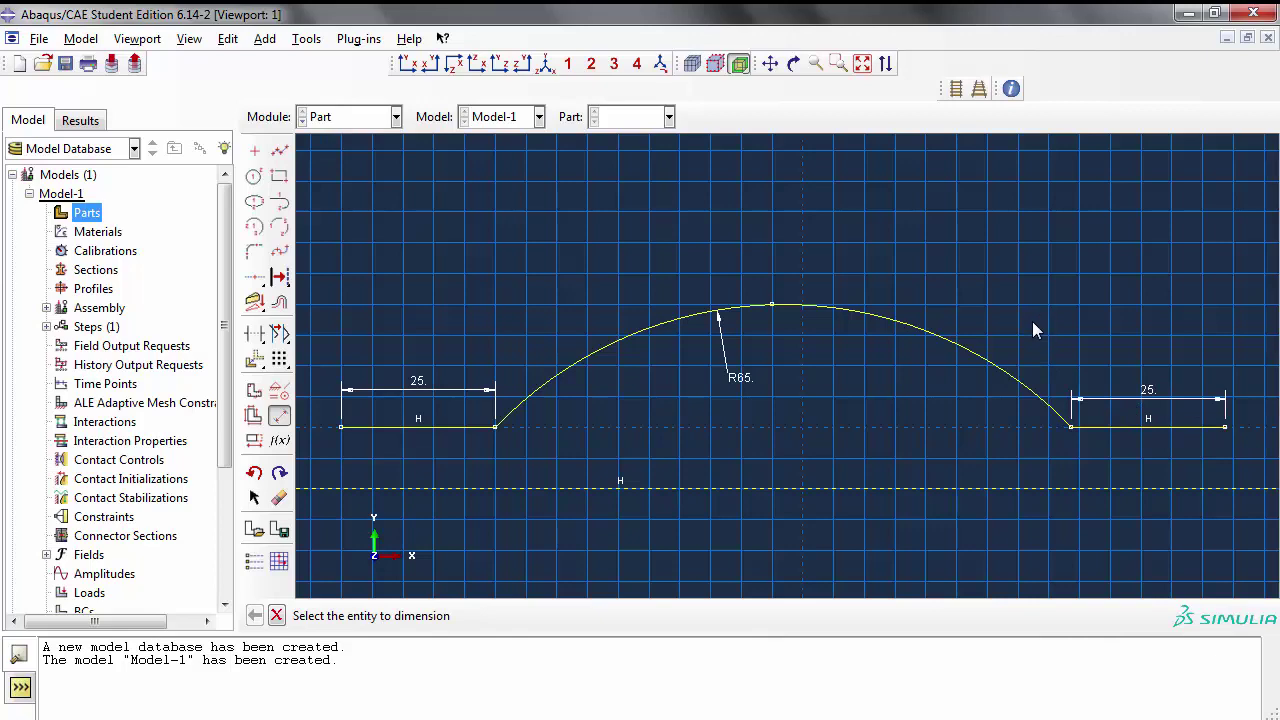
{"action": "key", "text": "Escape"}
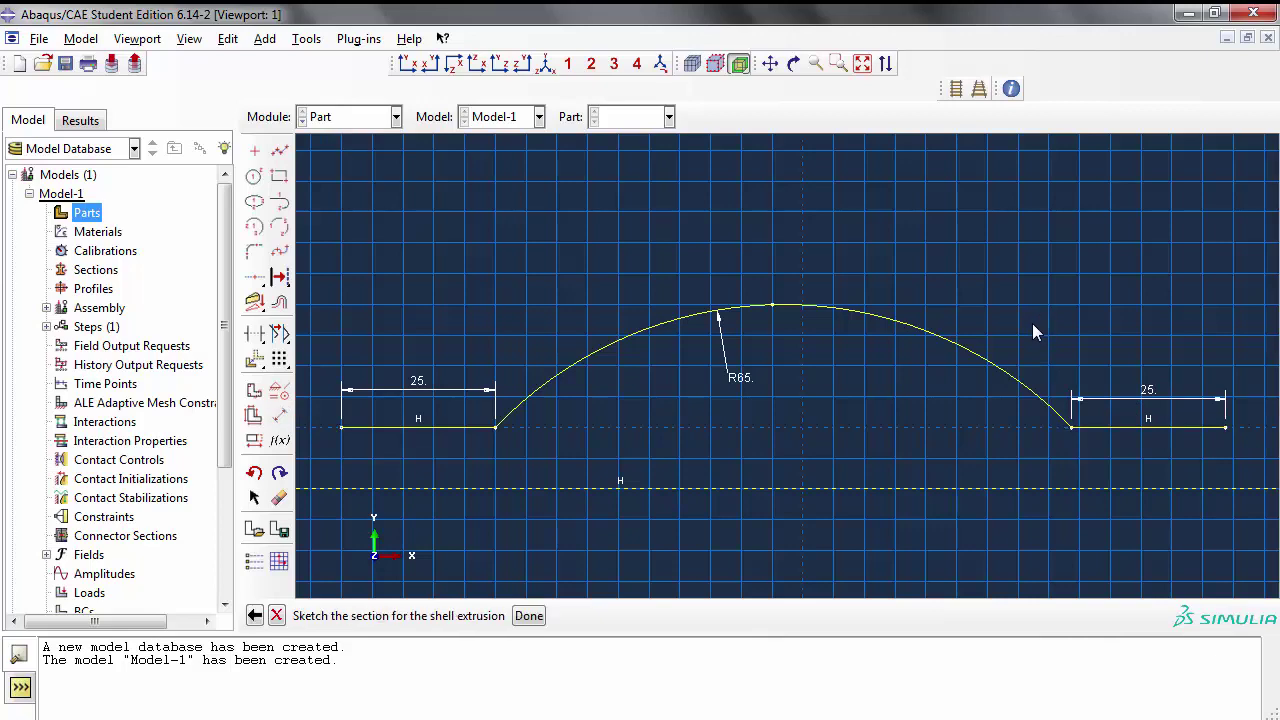
Step: Extrude the sketch to a depth of 25 and rotate the view to inspect the shell arch
{"action": "middle_click", "coordinate": [1032, 323]}
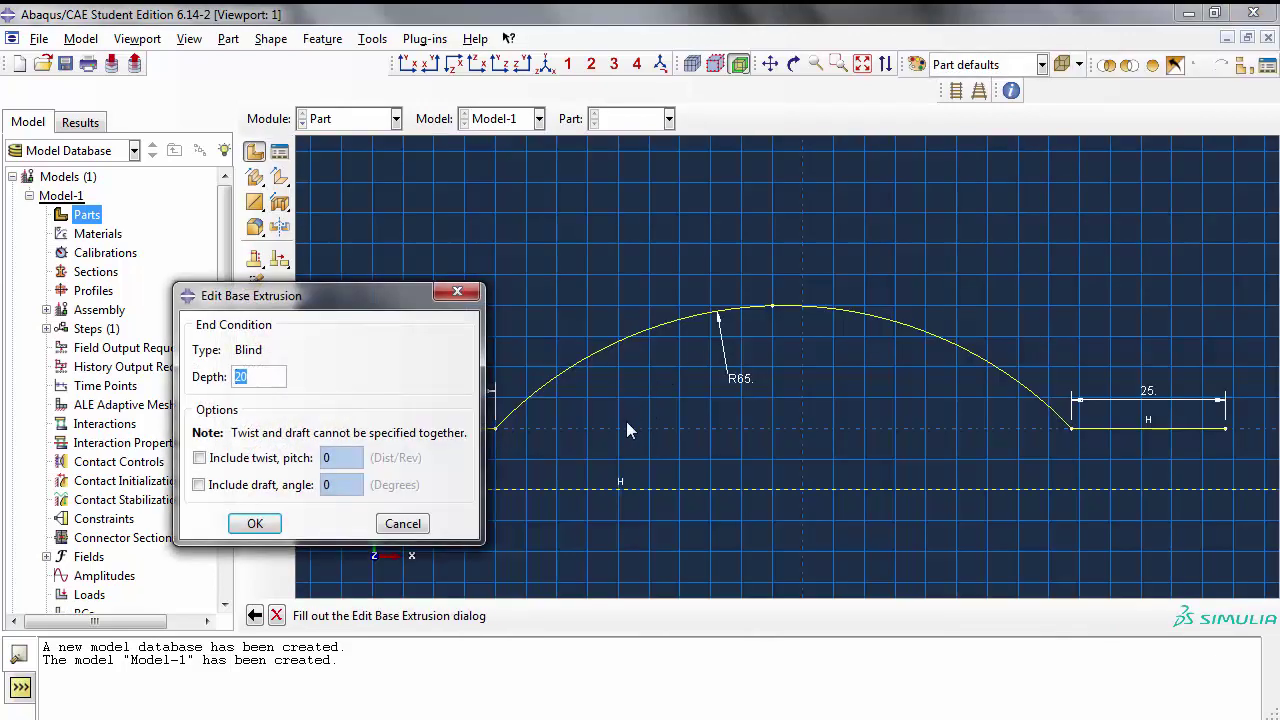
{"action": "type", "text": "25"}
{"action": "key", "text": "Return"}
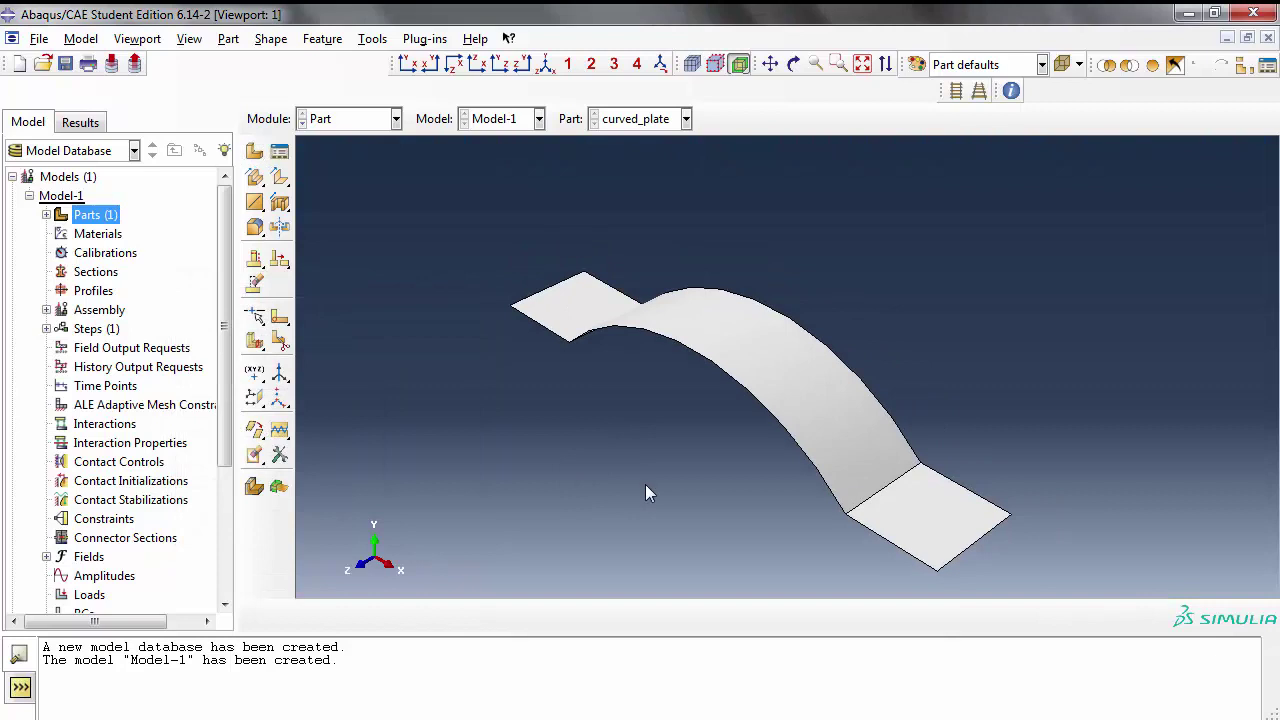
{"action": "left_click_drag", "start_coordinate": [650, 486], "coordinate": [678, 490], "text": "ctrl+alt"}
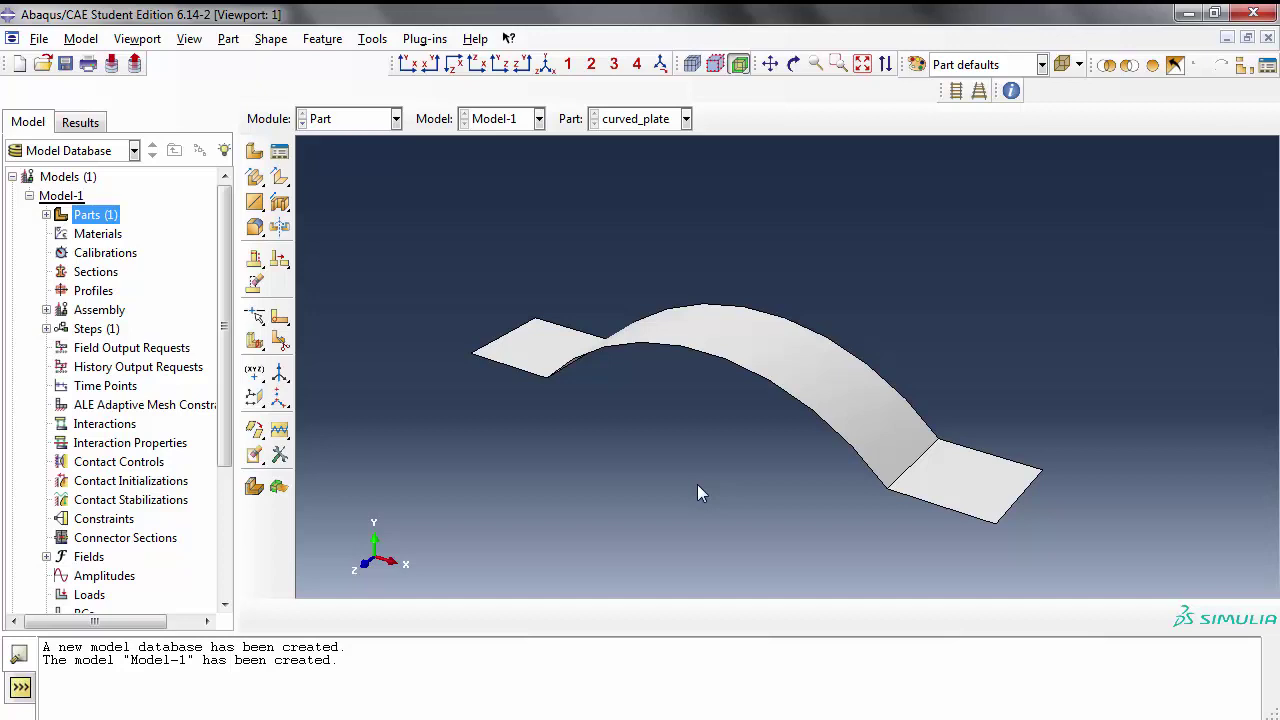
{"action": "key", "text": "F3"}
{"action": "left_click_drag", "start_coordinate": [783, 429], "coordinate": [801, 482]}
{"action": "key", "text": "Escape"}
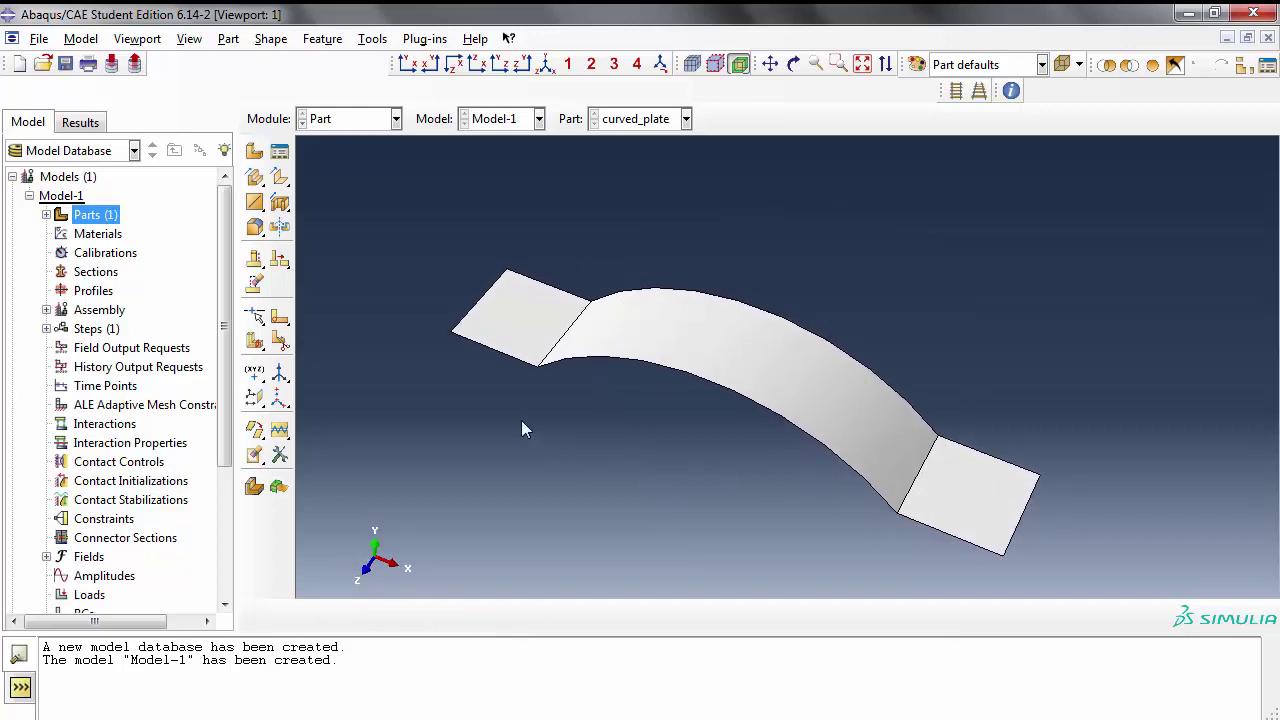
Step: Create a datum plane through three points across the plate's width
{"action": "left_click", "coordinate": [255, 398]}
{"action": "left_click_drag", "start_coordinate": [257, 398], "coordinate": [333, 401]}
{"action": "left_click_drag", "start_coordinate": [771, 503], "coordinate": [737, 440], "text": "ctrl+alt"}
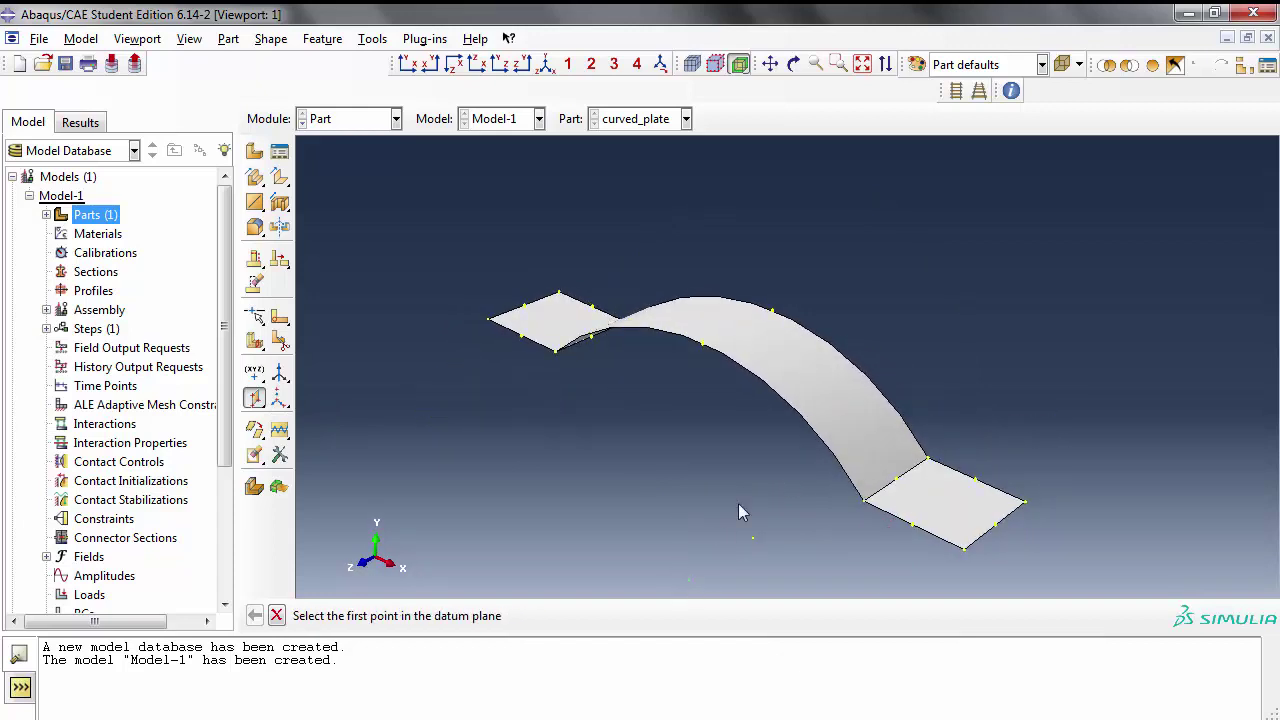
{"action": "left_click", "coordinate": [703, 345]}
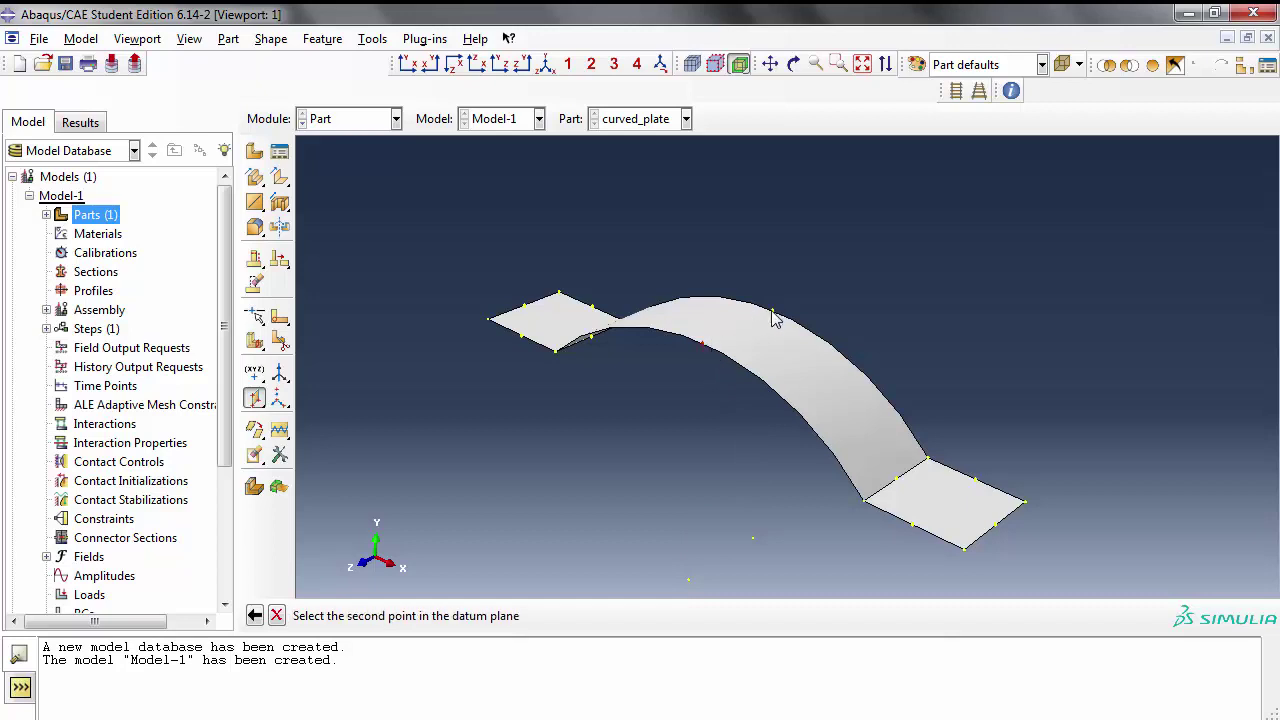
{"action": "left_click", "coordinate": [772, 311]}
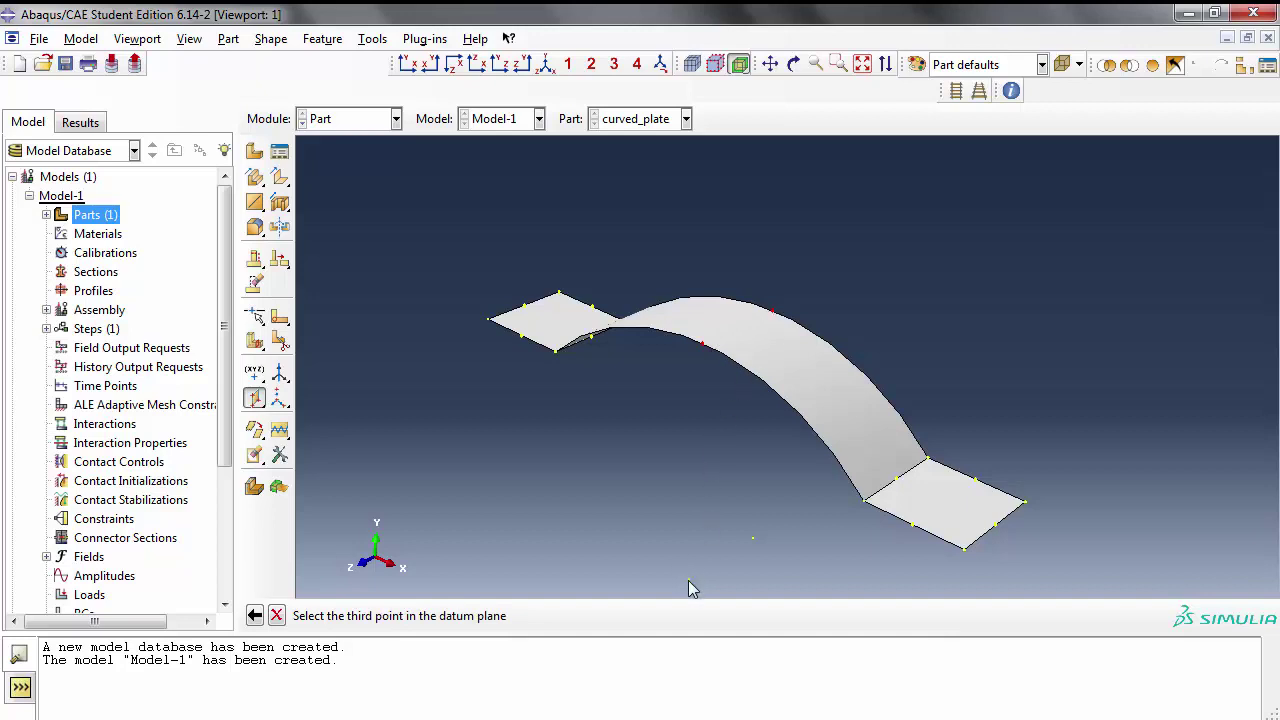
{"action": "left_click", "coordinate": [722, 568]}
Step: Partition the curved middle face along the new datum plane
{"action": "left_click_drag", "start_coordinate": [280, 318], "coordinate": [352, 334]}
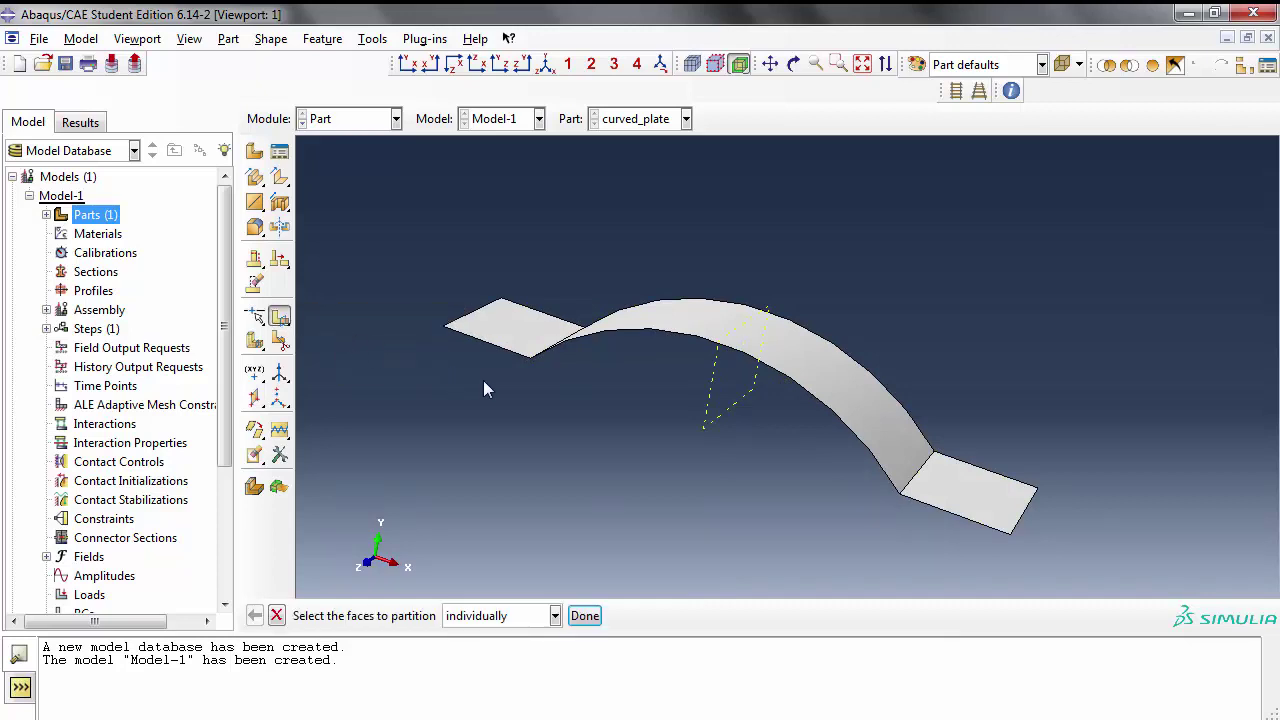
{"action": "left_click", "coordinate": [655, 325]}
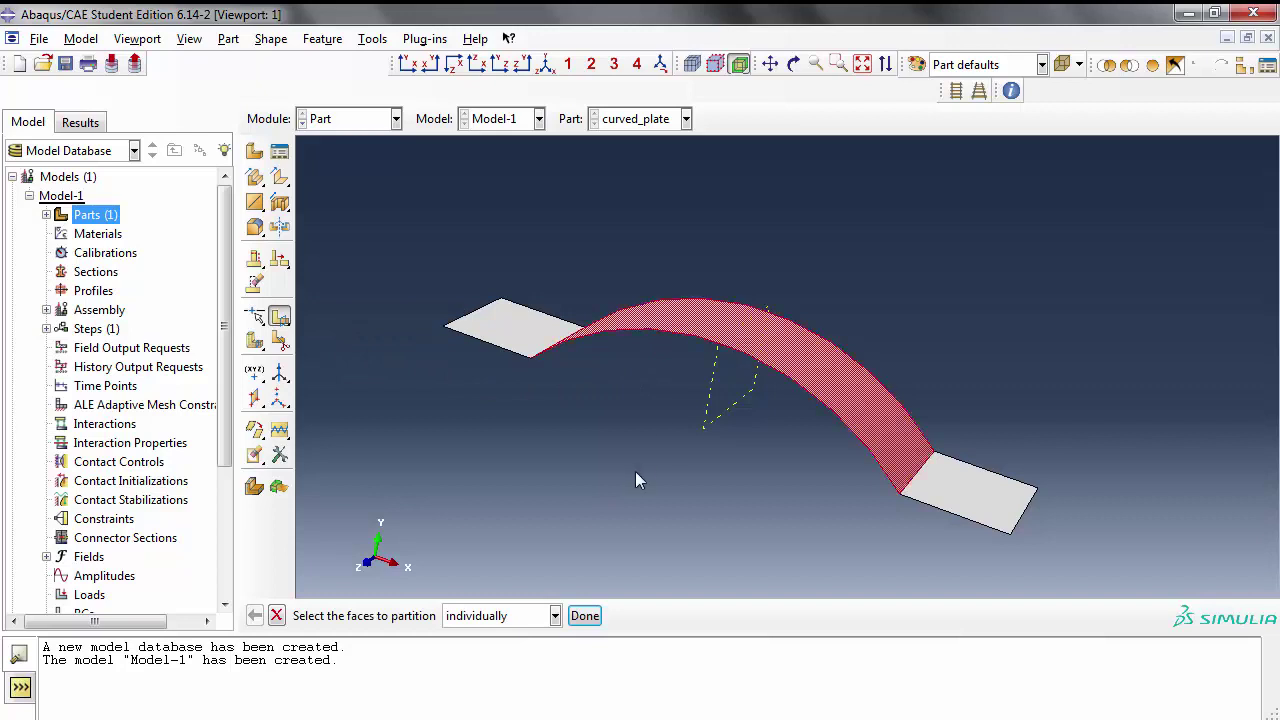
{"action": "left_click", "coordinate": [585, 615]}
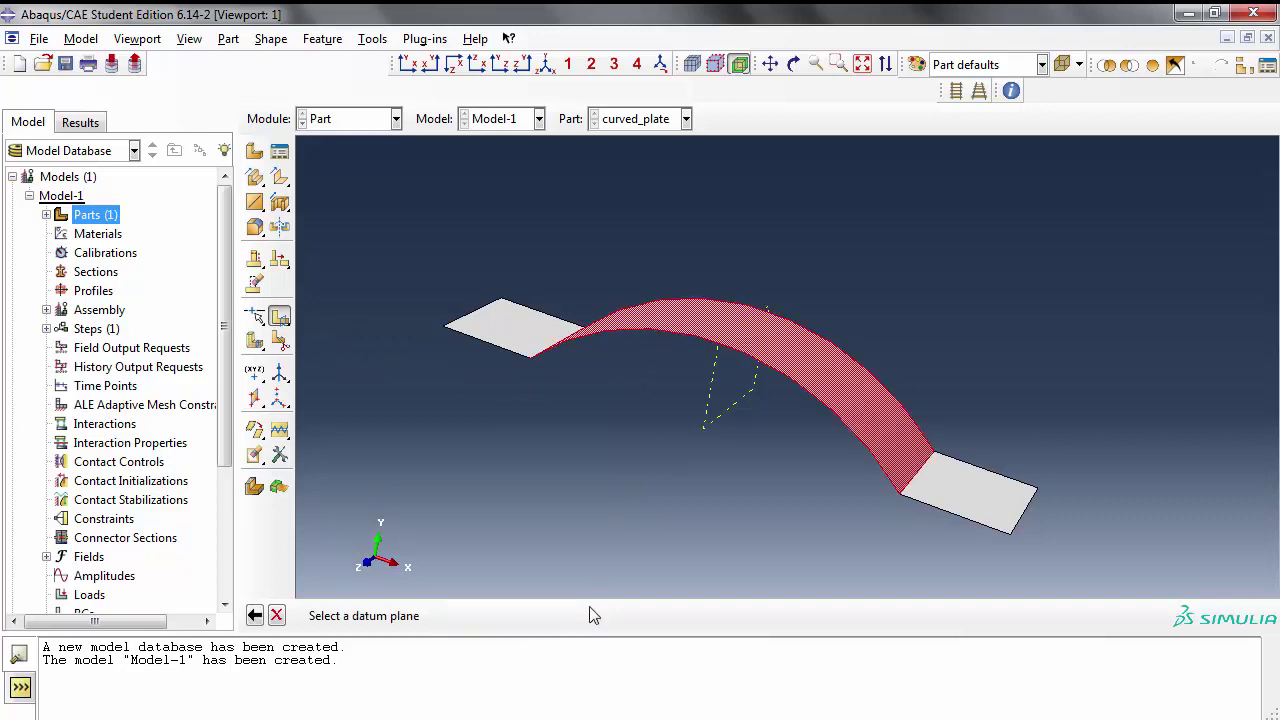
{"action": "left_click", "coordinate": [710, 405]}
{"action": "left_click", "coordinate": [500, 615]}
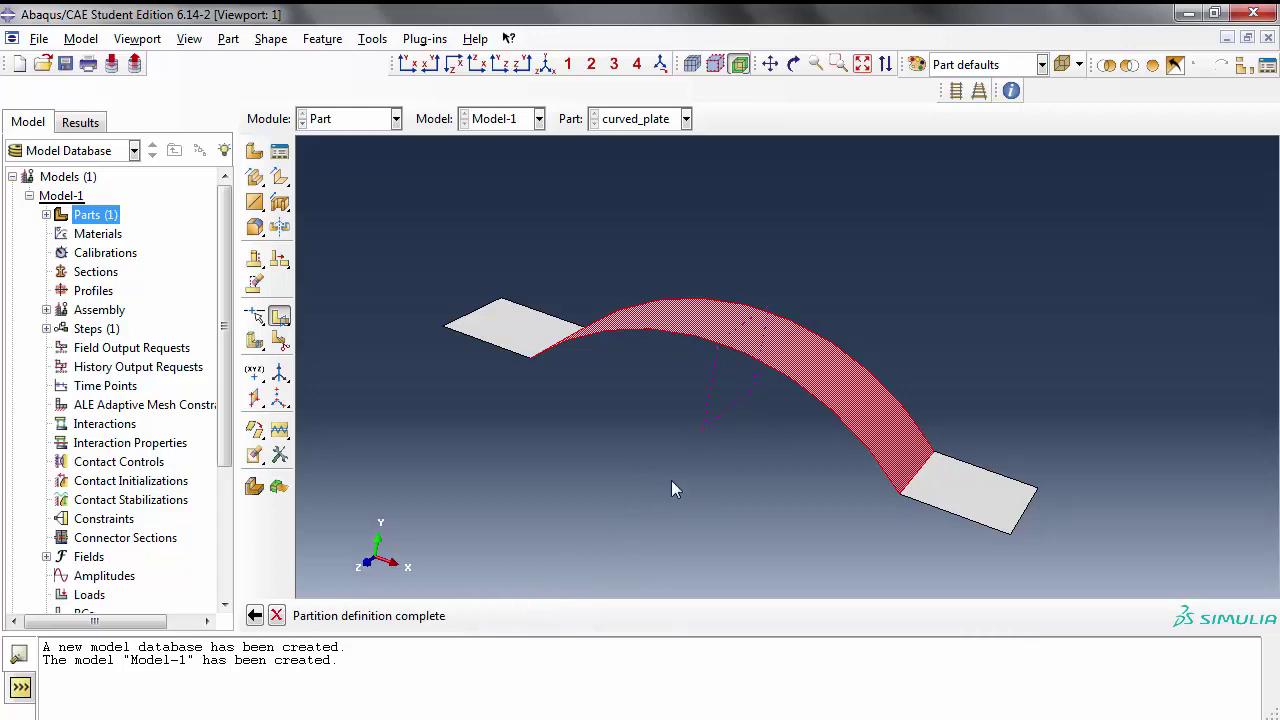
{"action": "left_click_drag", "start_coordinate": [748, 429], "coordinate": [743, 467], "text": "ctrl+alt"}
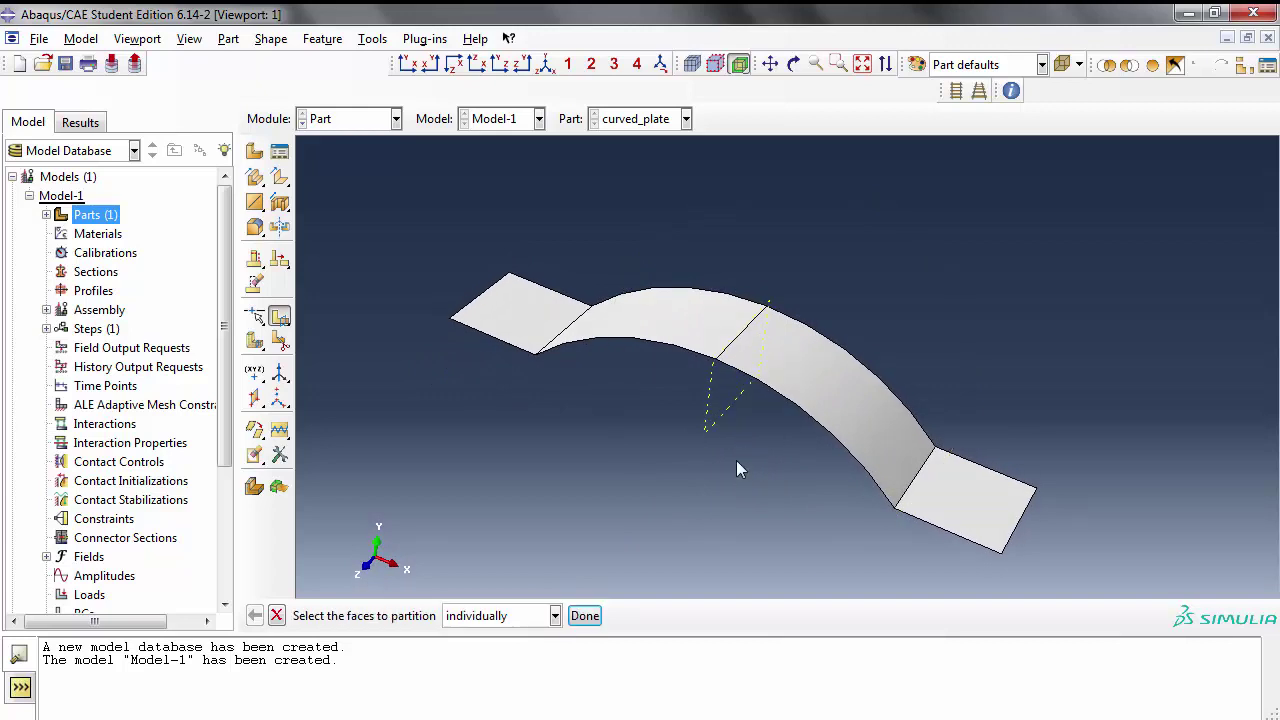
Step: Create Datum plane-2 through three points along the plate's length
{"action": "middle_click", "coordinate": [734, 468]}
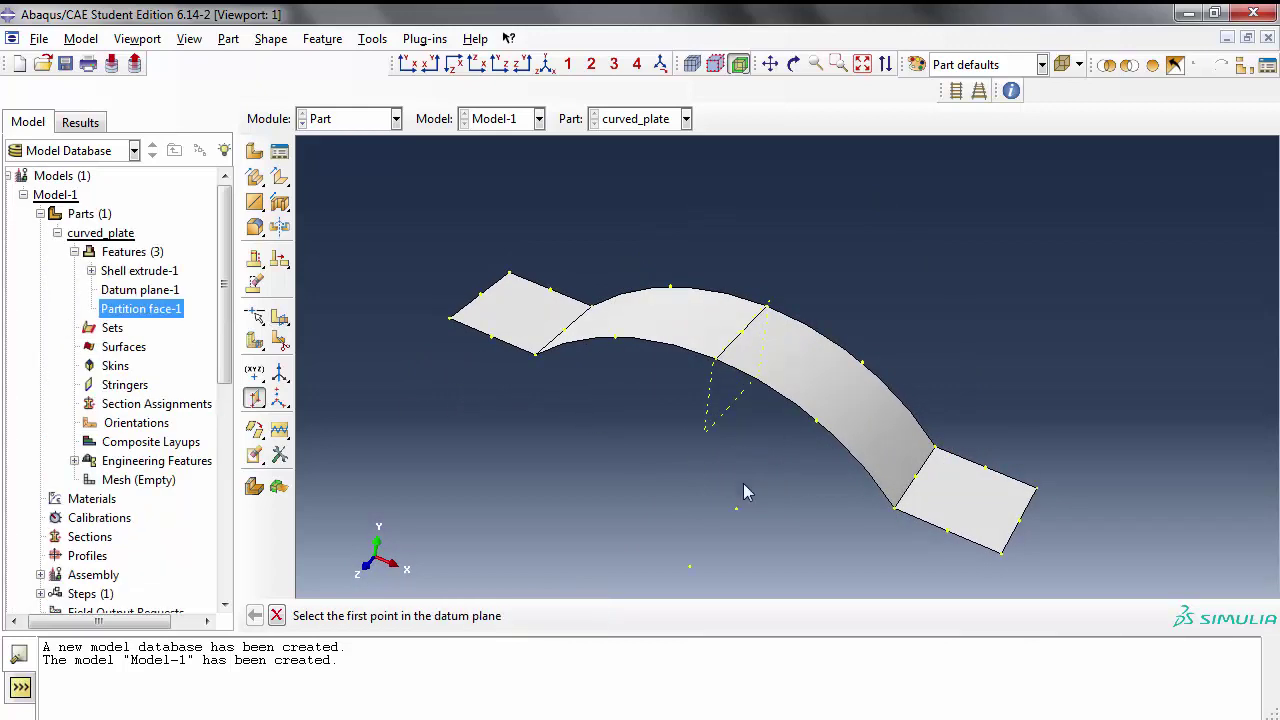
{"action": "left_click", "coordinate": [1019, 522]}
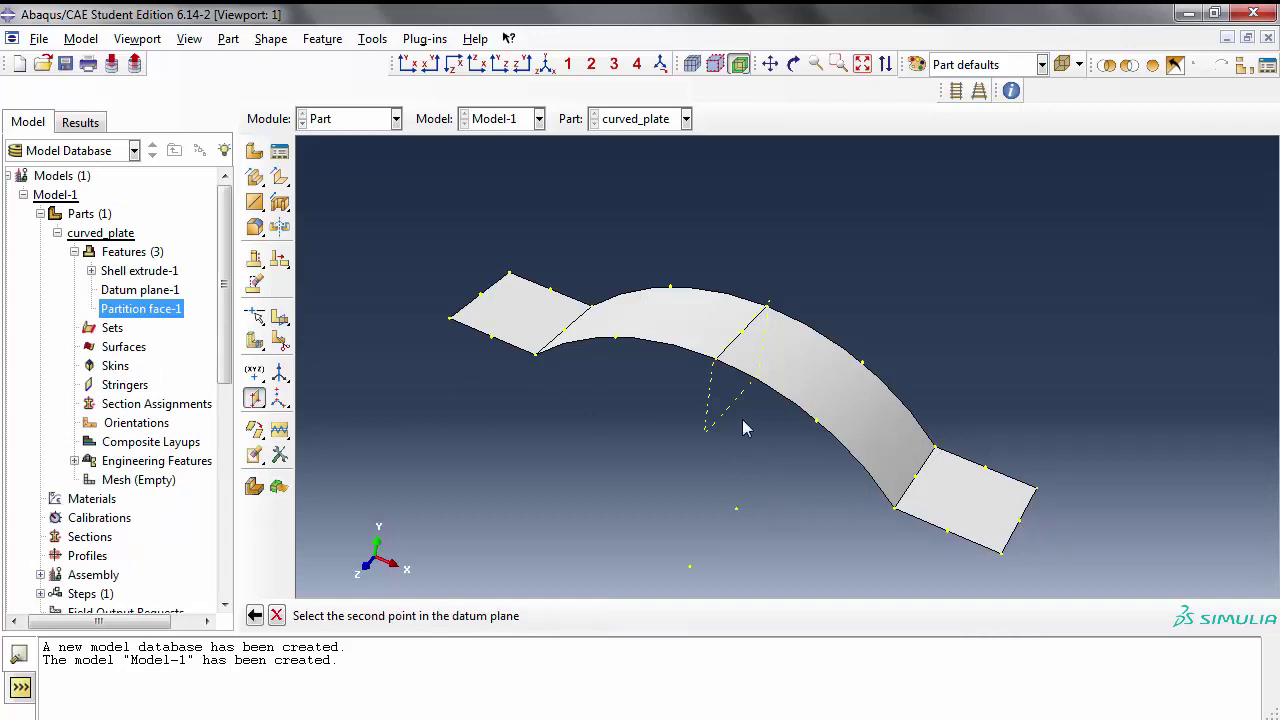
{"action": "left_click", "coordinate": [481, 294]}
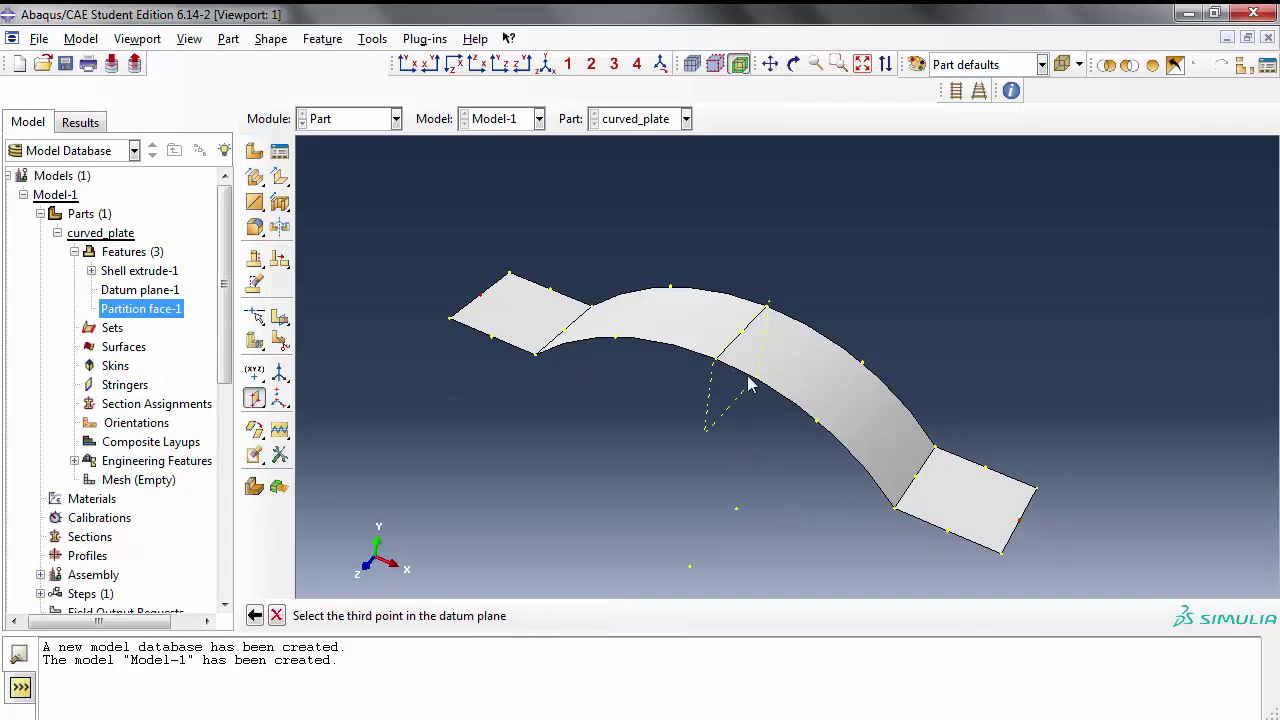
{"action": "left_click", "coordinate": [743, 333]}
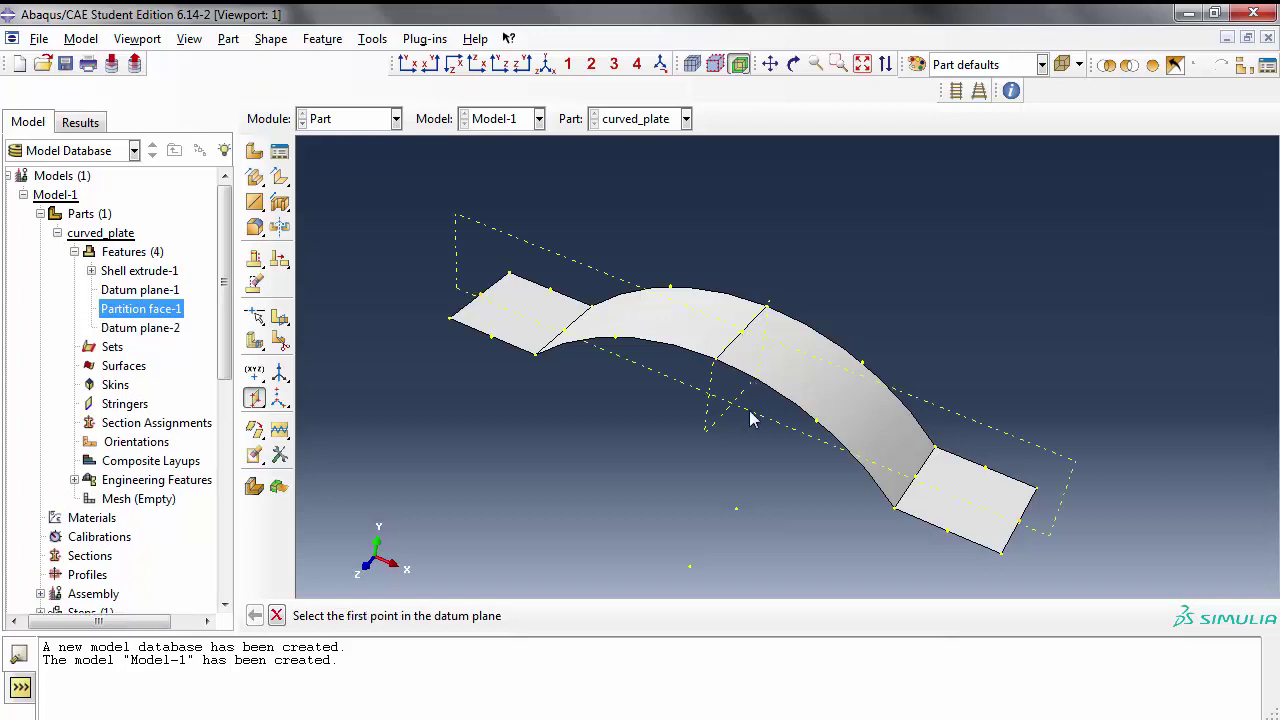
Step: Partition both curved sections and both flat tabs lengthwise with Datum plane-2
{"action": "left_click", "coordinate": [279, 318]}
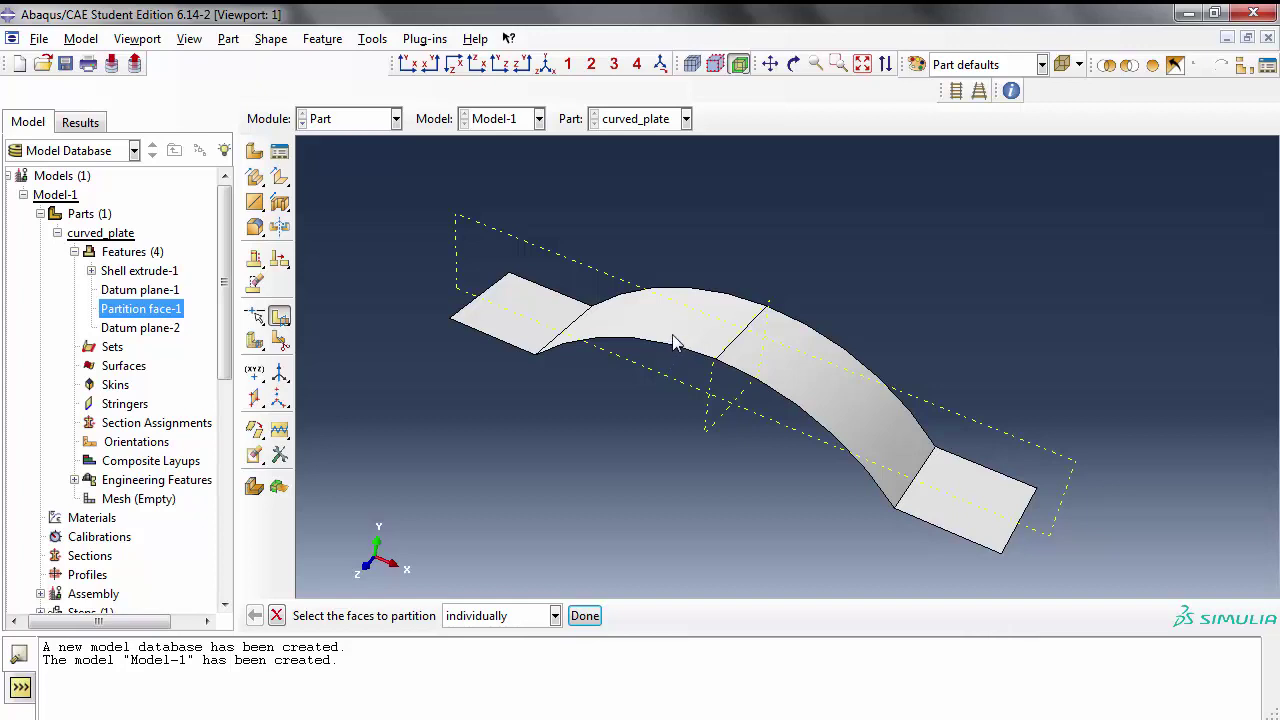
{"action": "left_click", "coordinate": [672, 338]}
{"action": "left_click", "coordinate": [557, 313], "text": "shift"}
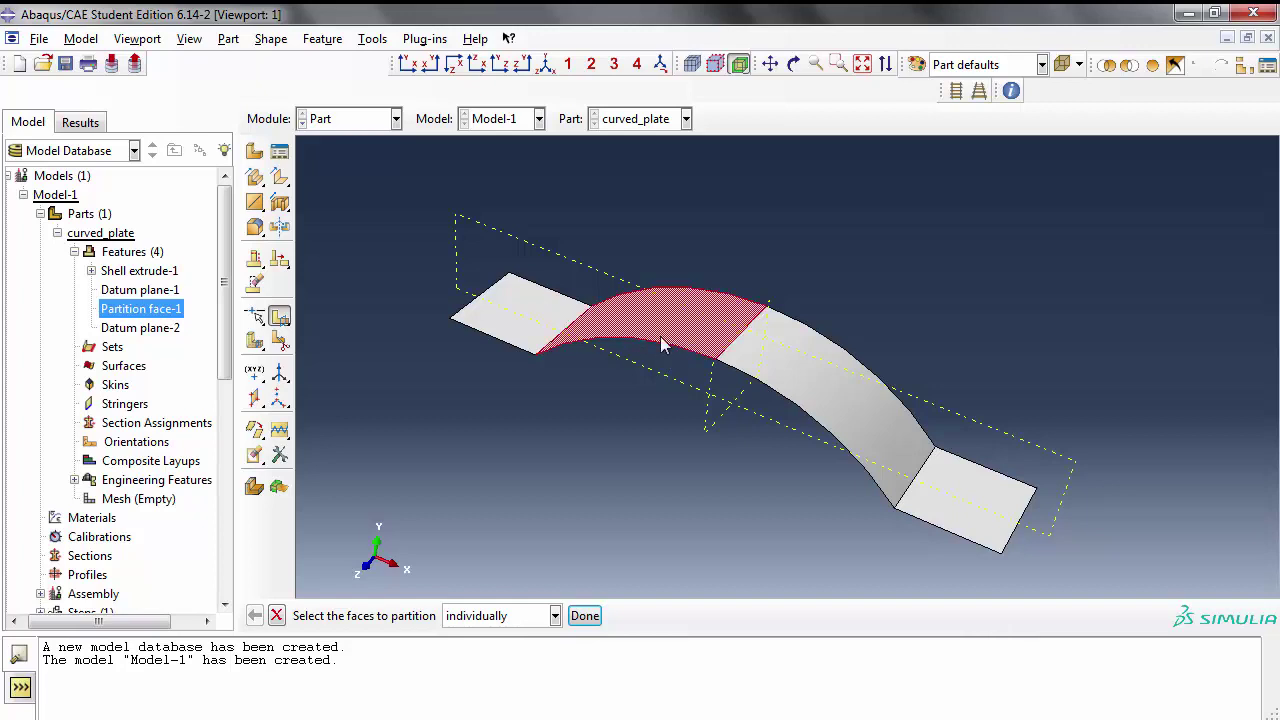
{"action": "left_click", "coordinate": [811, 358], "text": "shift"}
{"action": "left_click", "coordinate": [947, 466], "text": "shift"}
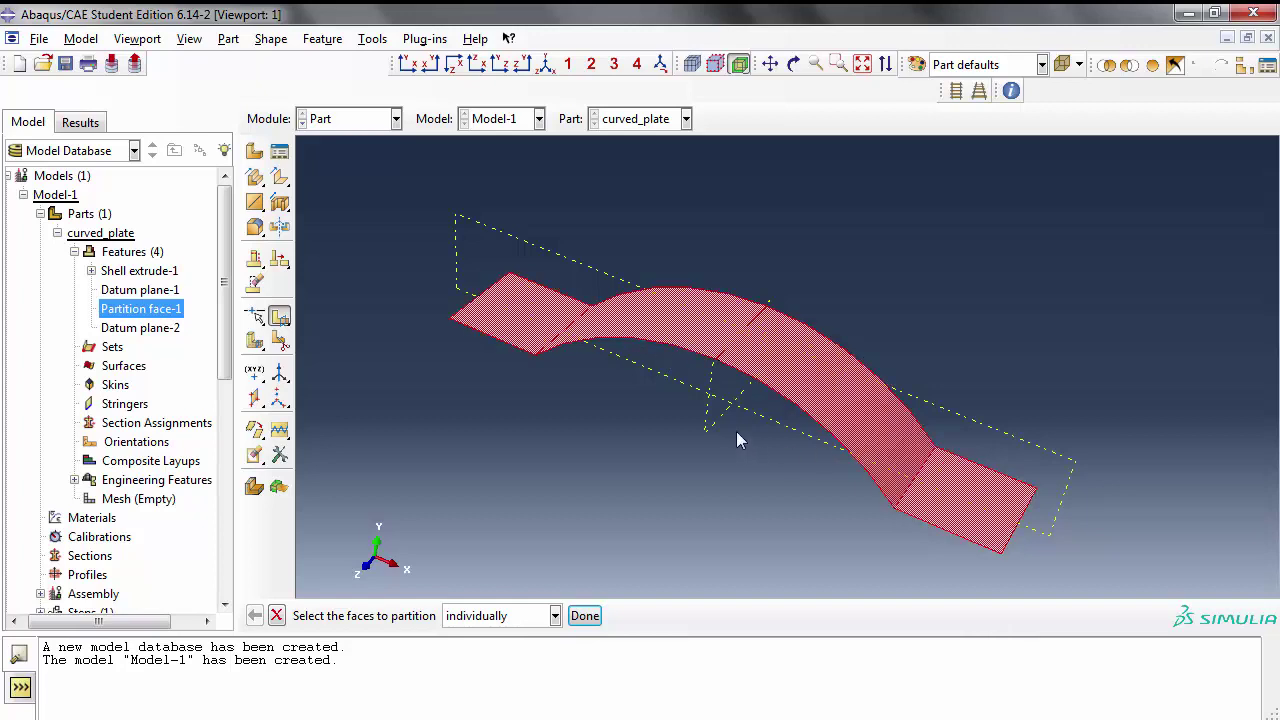
{"action": "left_click", "coordinate": [584, 615]}
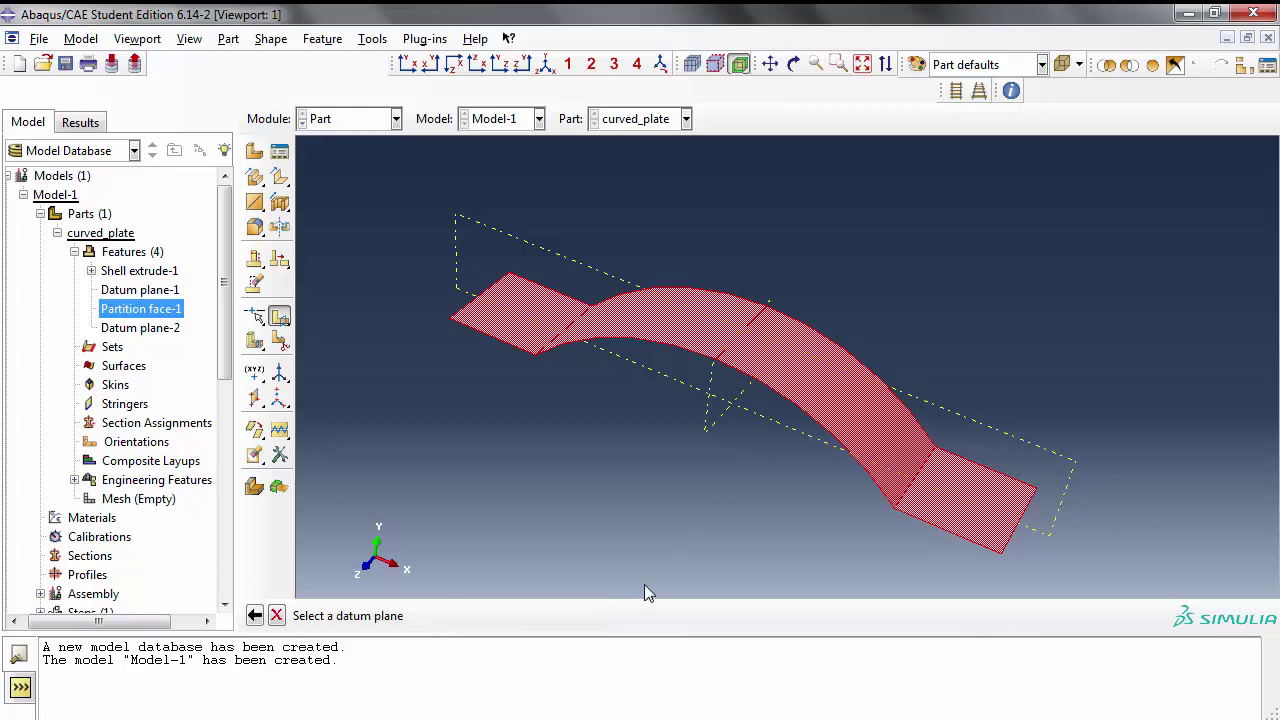
{"action": "left_click", "coordinate": [789, 437]}
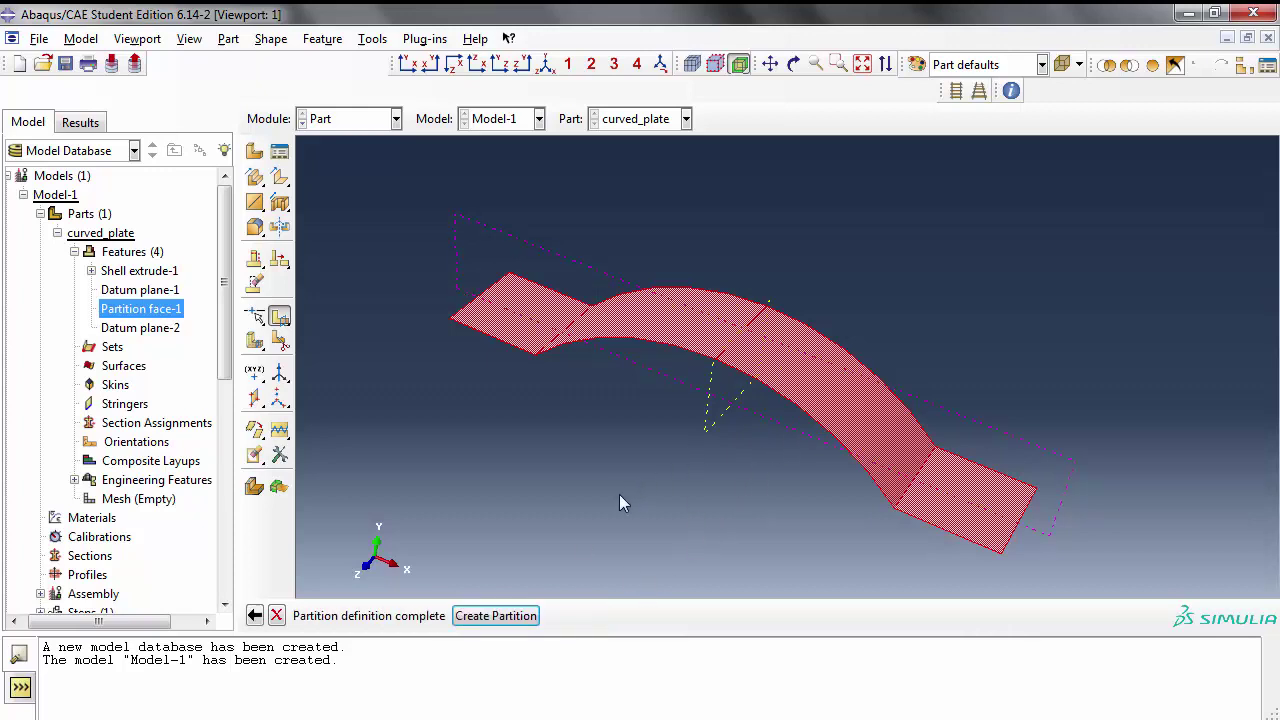
{"action": "left_click", "coordinate": [519, 616]}
{"action": "left_click_drag", "start_coordinate": [705, 526], "coordinate": [628, 452], "text": "ctrl+alt"}
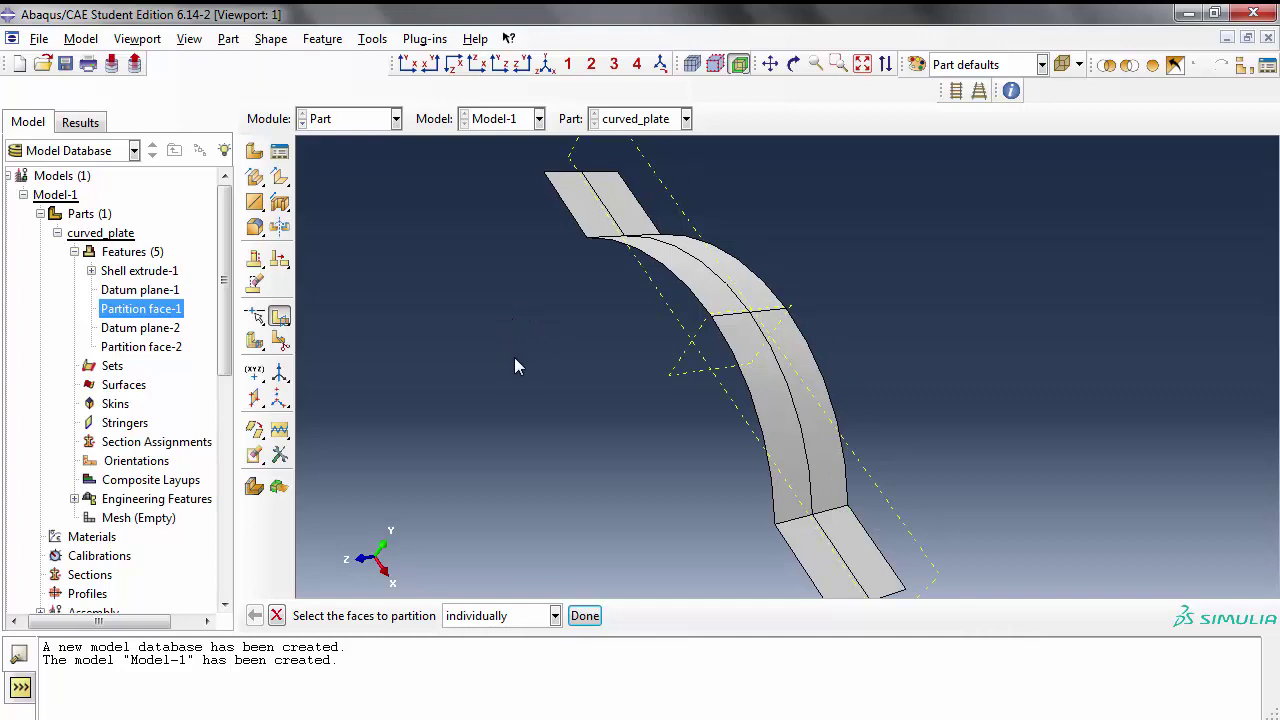
{"action": "left_click_drag", "start_coordinate": [517, 363], "coordinate": [601, 450], "text": "ctrl+alt"}
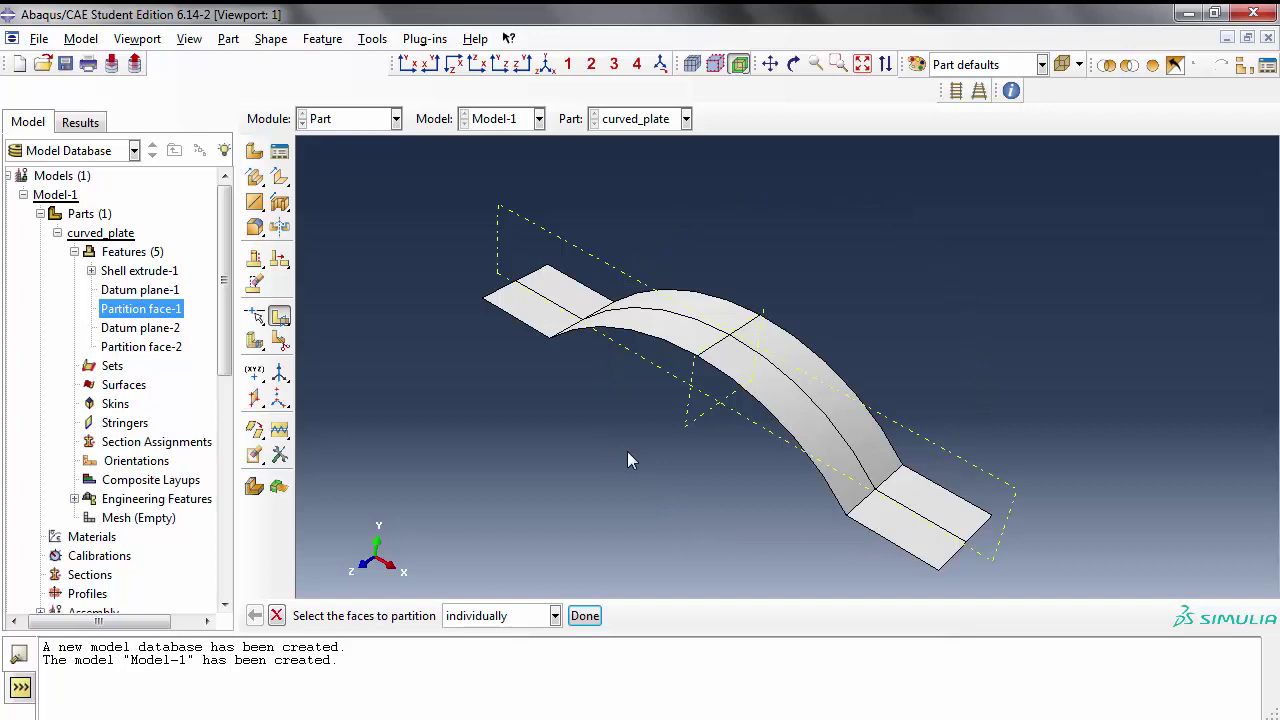
{"action": "left_click", "coordinate": [779, 405]}
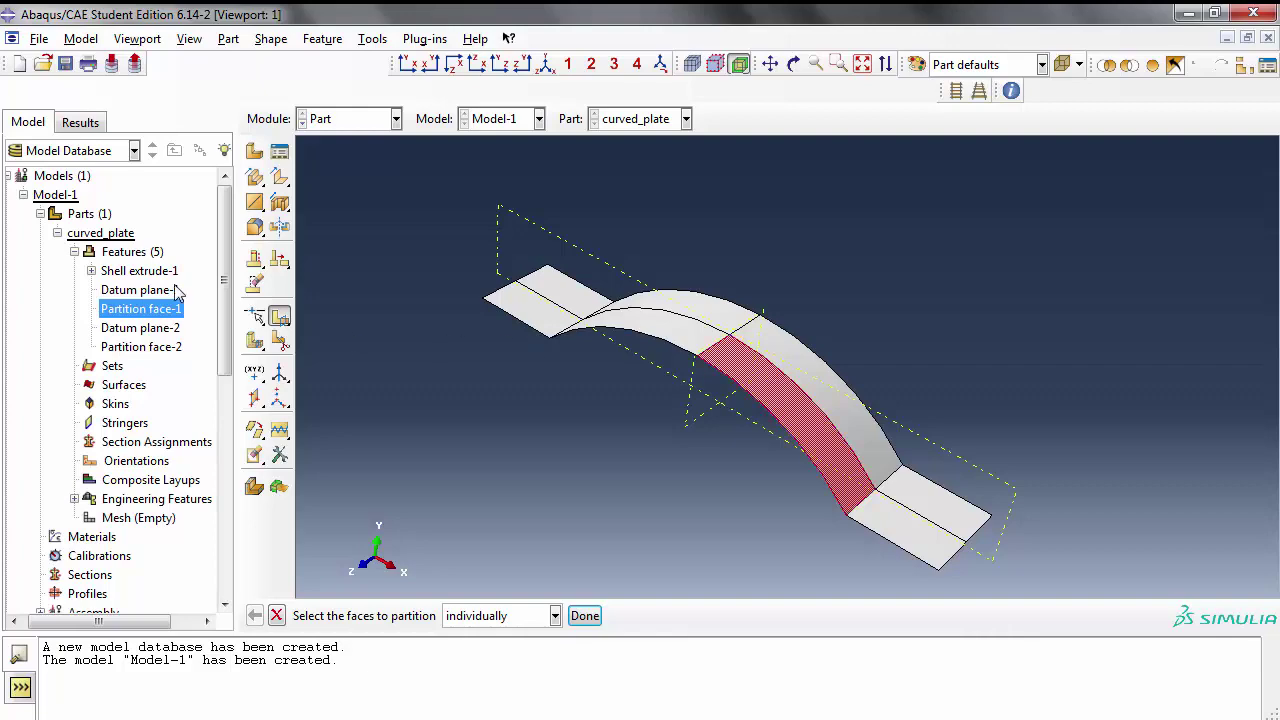
Step: Define material alum as elastic with Young's modulus 79000 and Poisson's ratio 0.33
{"action": "left_click", "coordinate": [58, 233]}
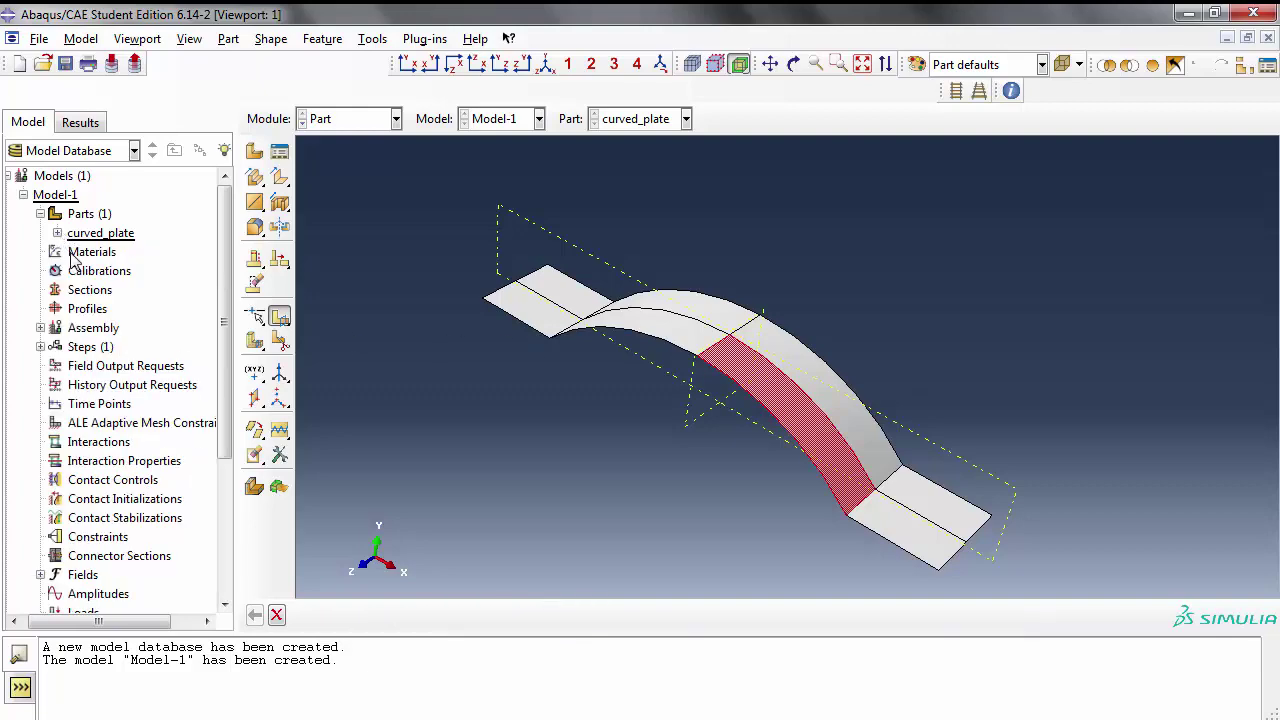
{"action": "left_click", "coordinate": [74, 256]}
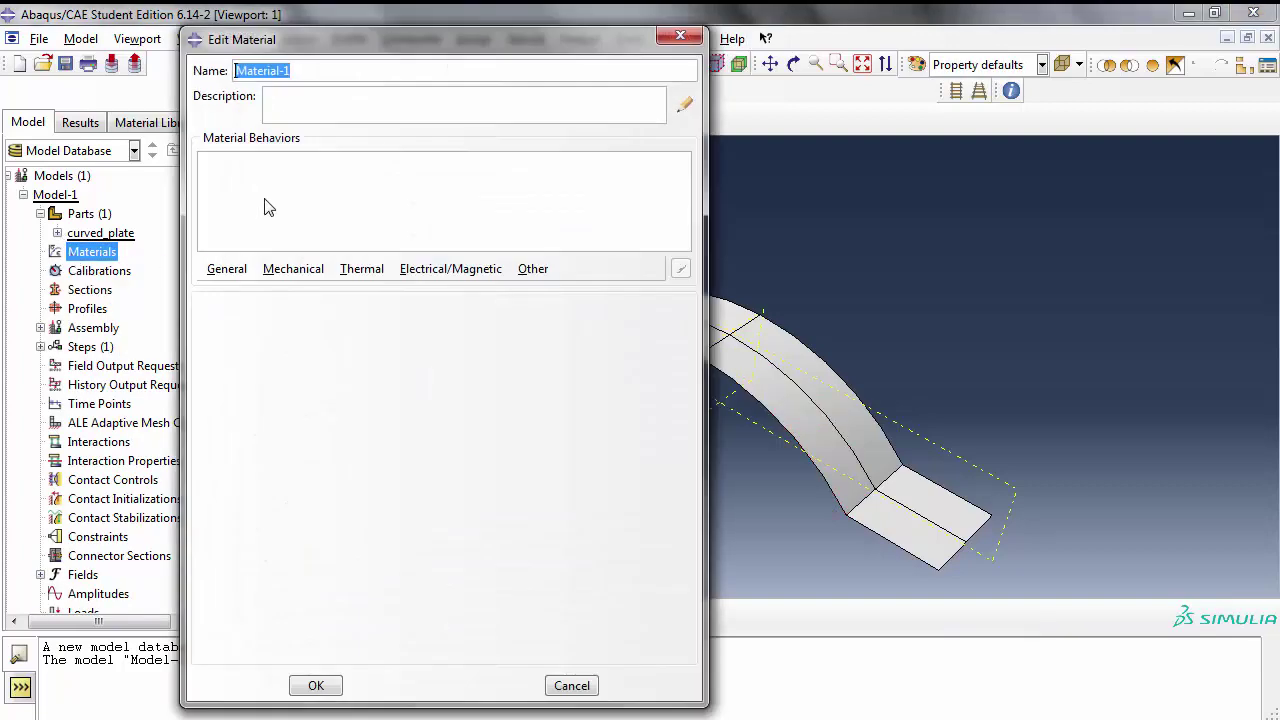
{"action": "type", "text": "alum"}
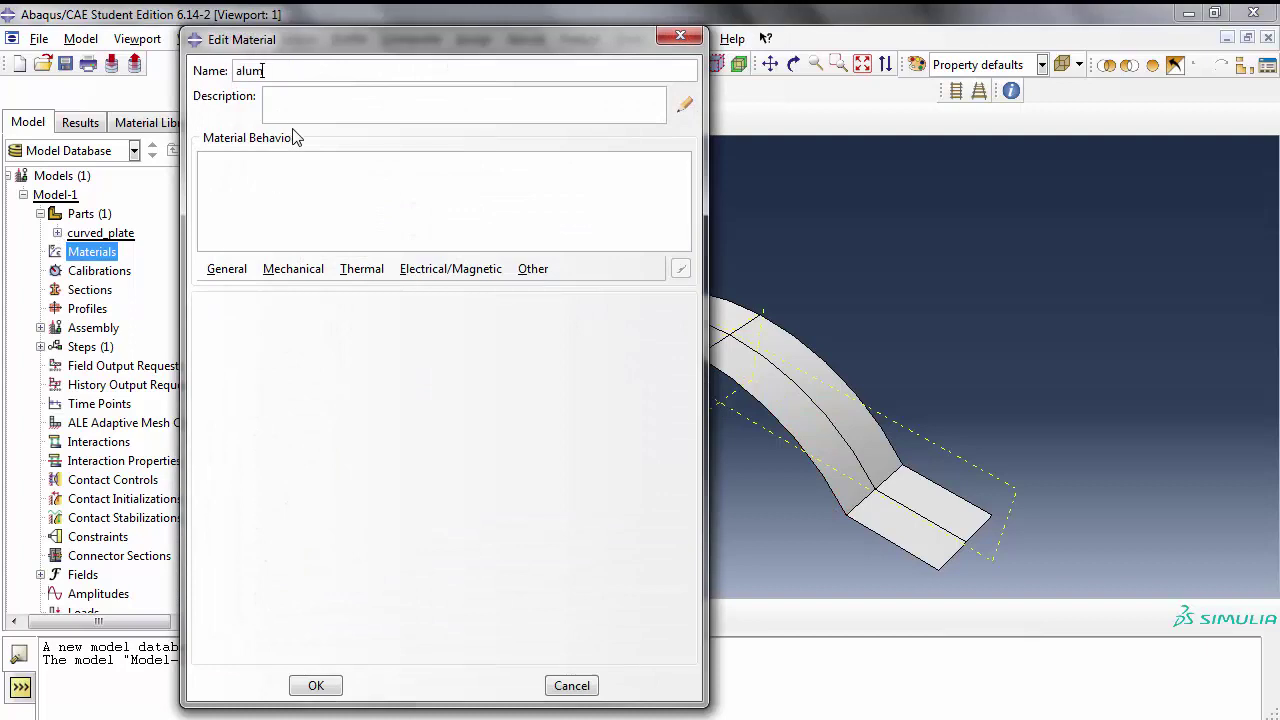
{"action": "left_click", "coordinate": [314, 271]}
{"action": "mouse_move", "coordinate": [312, 290]}
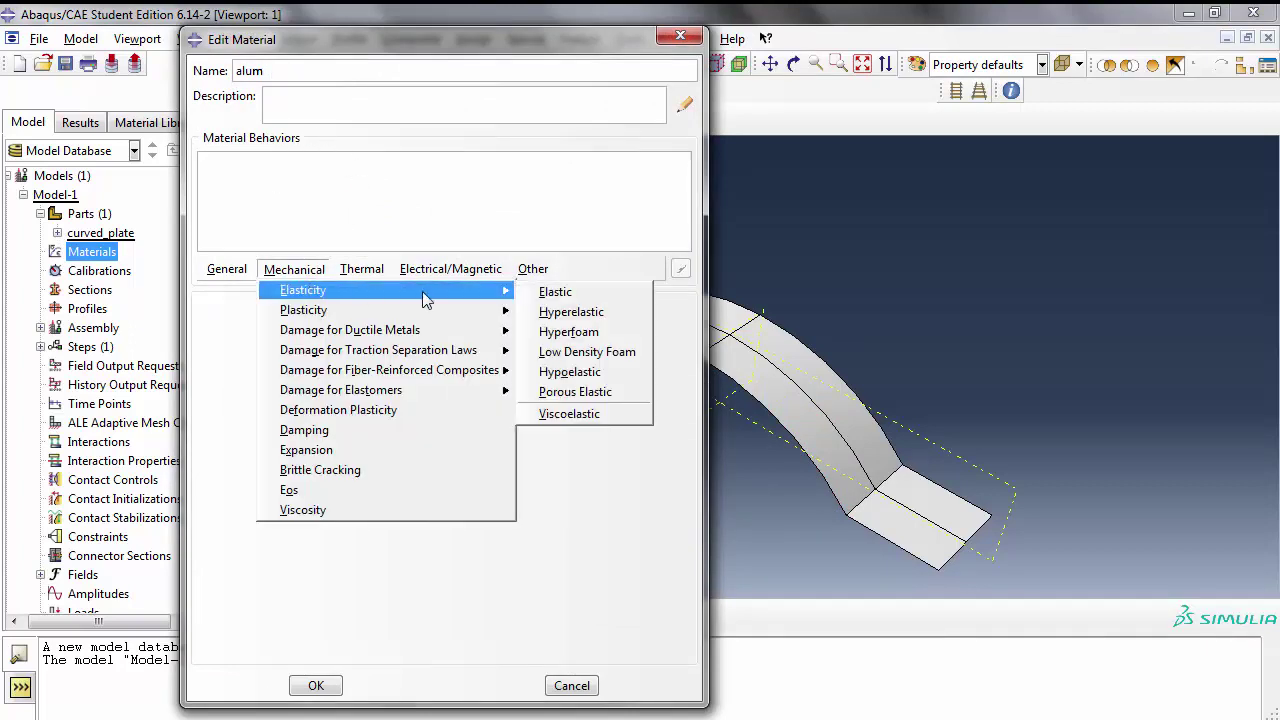
{"action": "left_click", "coordinate": [568, 292]}
{"action": "left_click", "coordinate": [309, 540]}
{"action": "type", "text": "79000"}
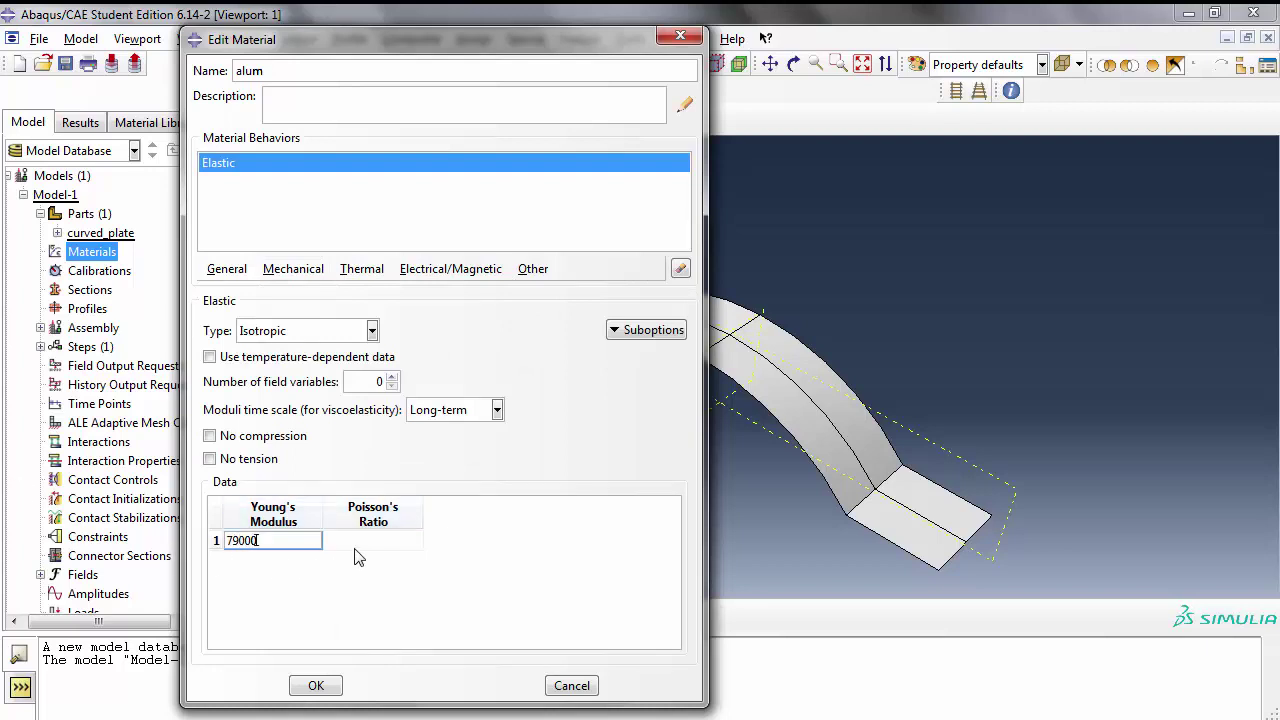
{"action": "left_click", "coordinate": [356, 546]}
{"action": "type", "text": "0.33"}
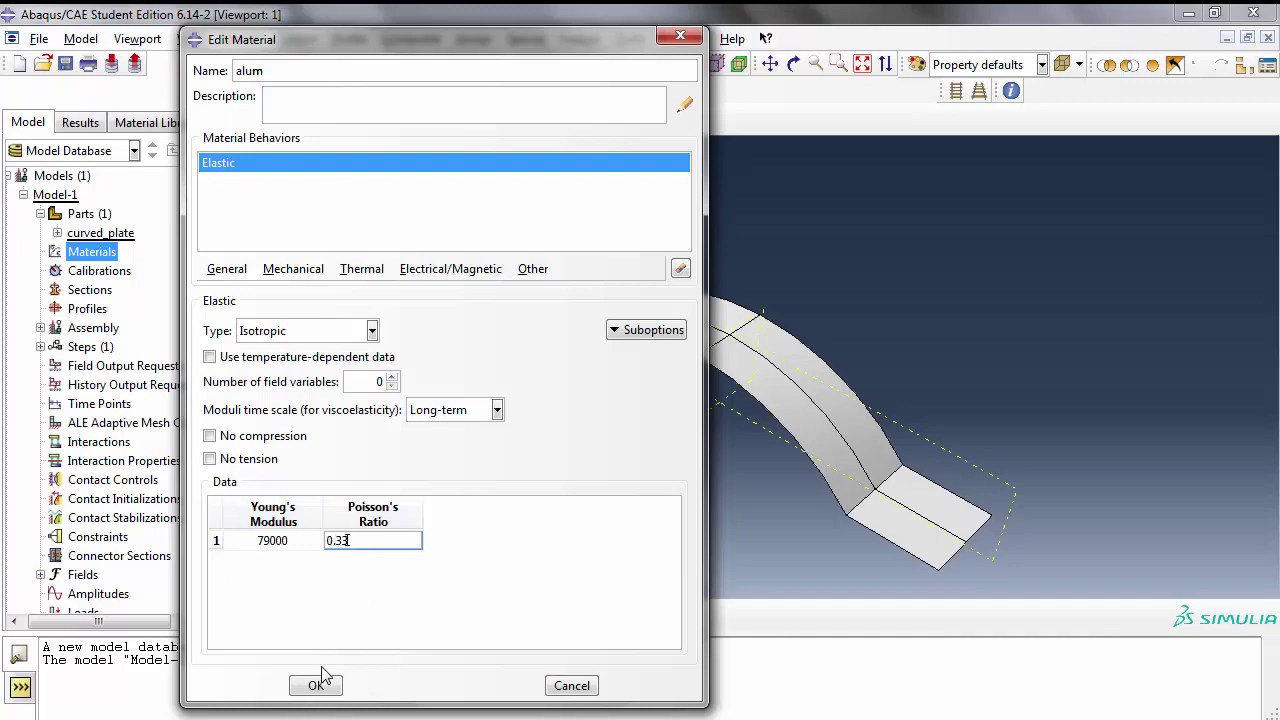
{"action": "left_click", "coordinate": [316, 686]}
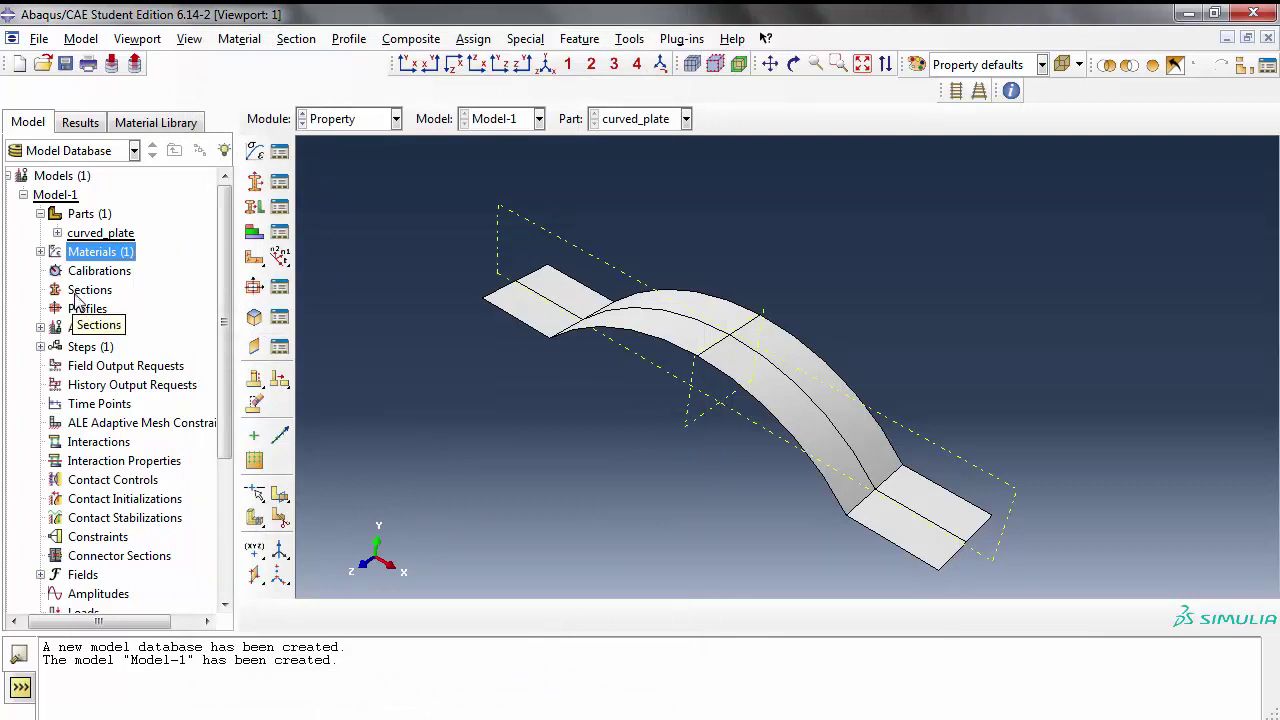
Step: Create homogeneous shell section shell_sec with thickness 2 using material alum
{"action": "double_click", "coordinate": [82, 290]}
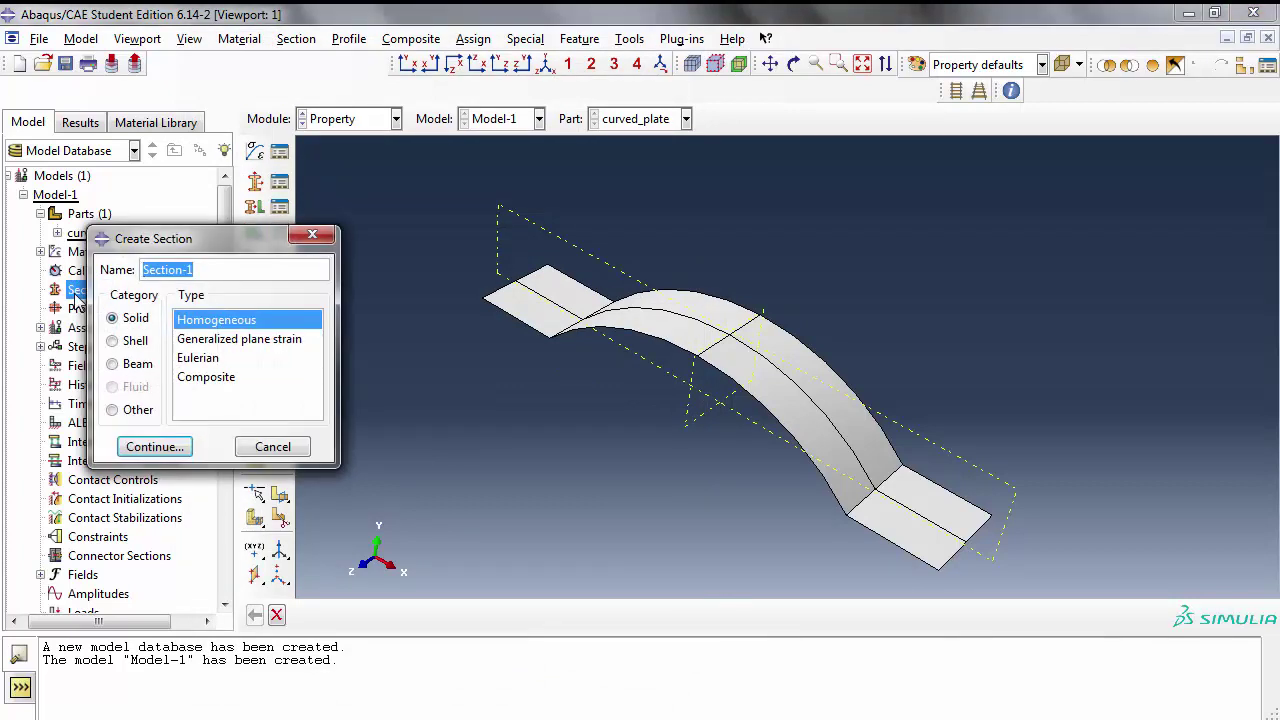
{"action": "left_click", "coordinate": [124, 343]}
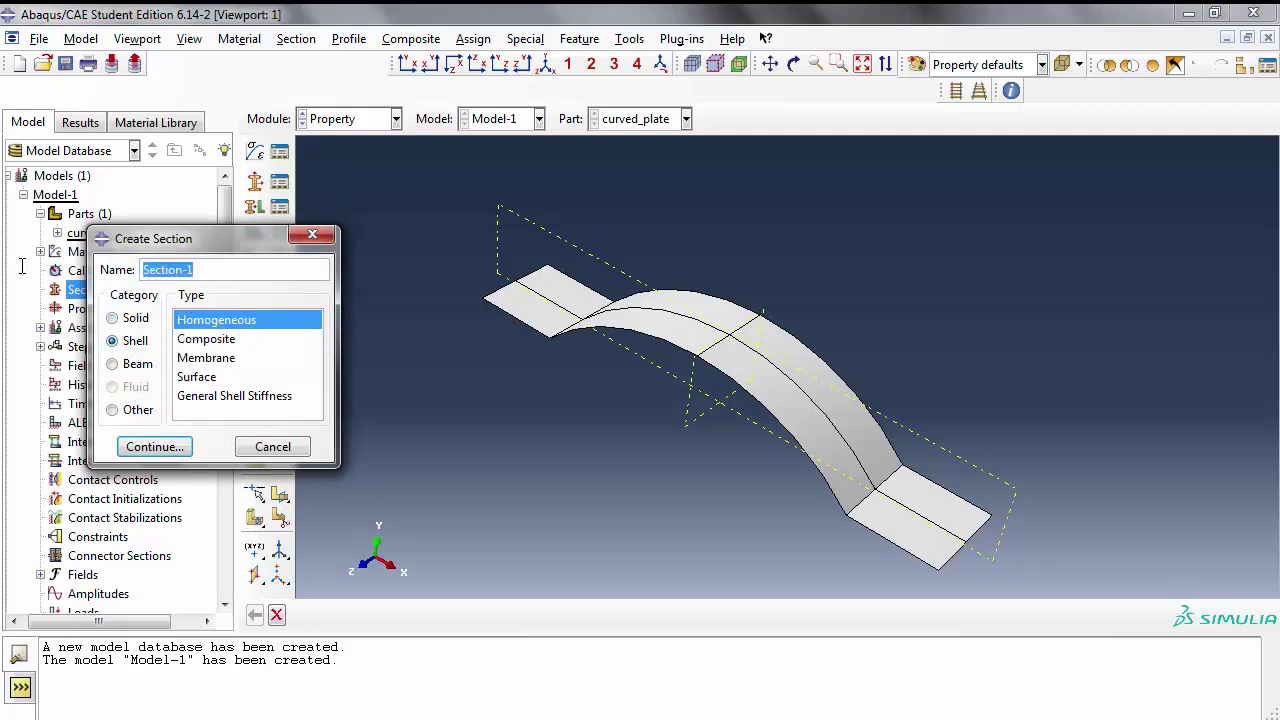
{"action": "type", "text": "shell_sec"}
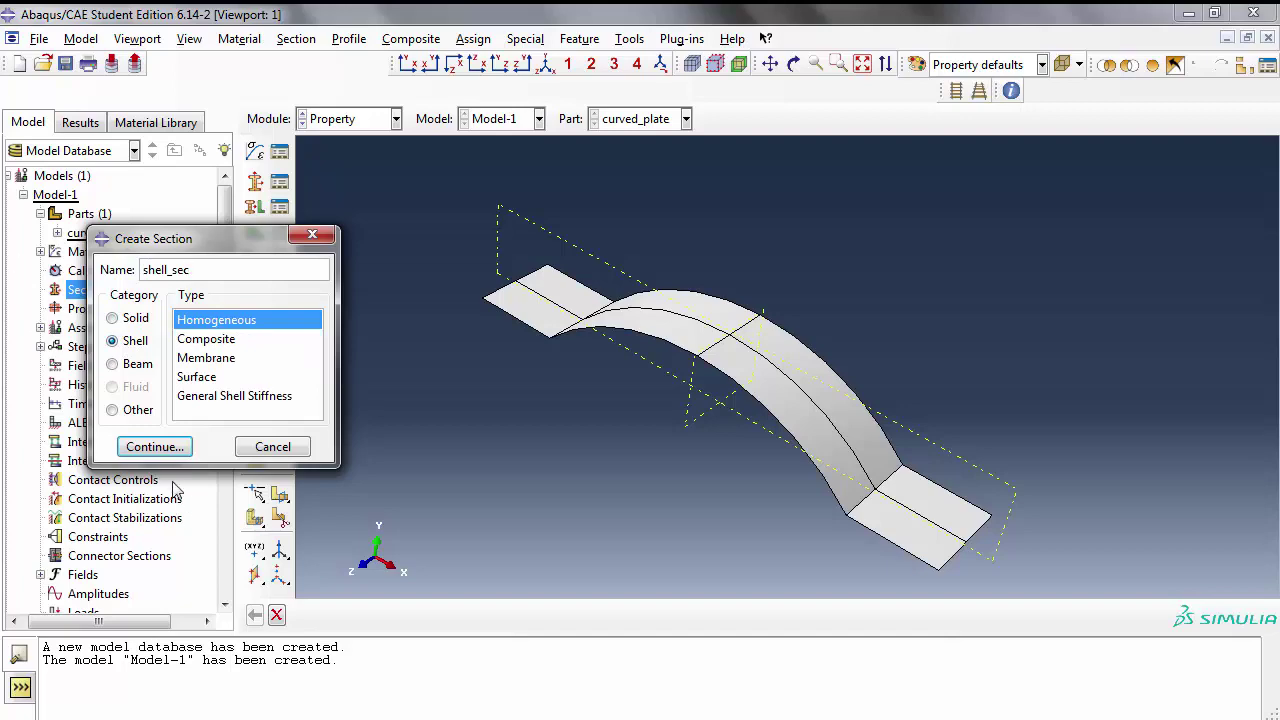
{"action": "left_click", "coordinate": [162, 451]}
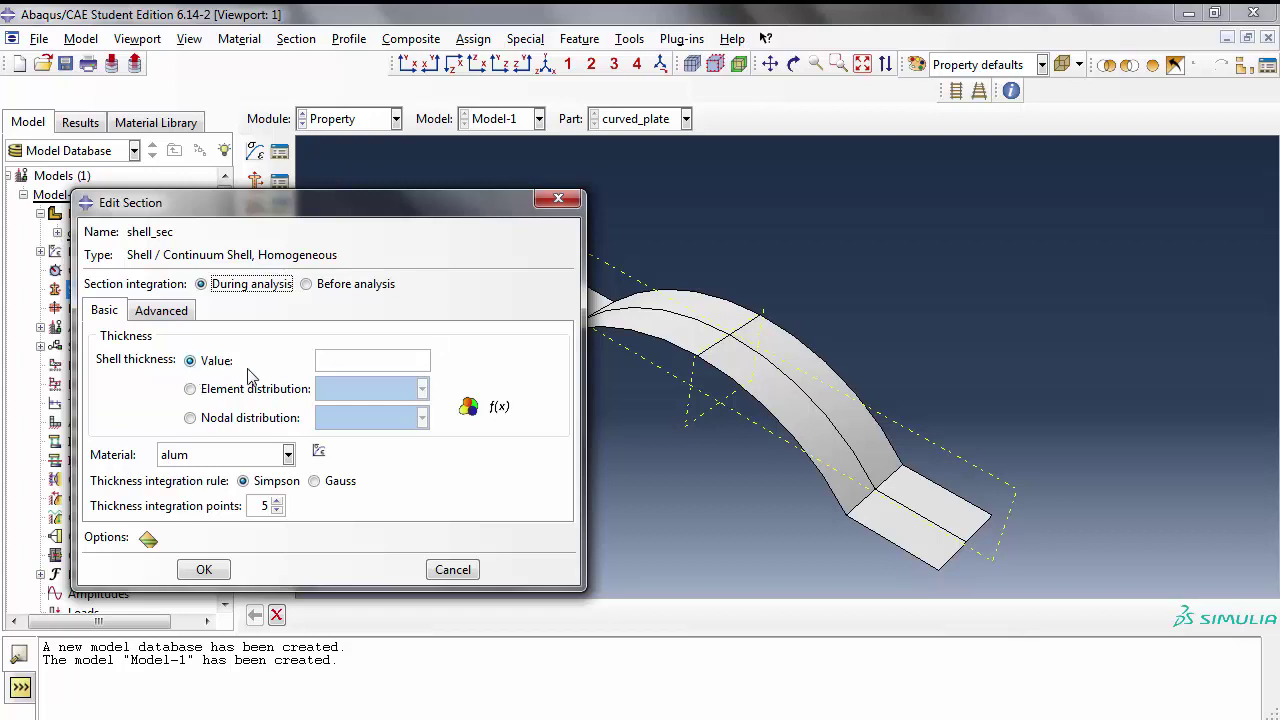
{"action": "left_click", "coordinate": [326, 361]}
{"action": "type", "text": "2"}
{"action": "left_click", "coordinate": [216, 572]}
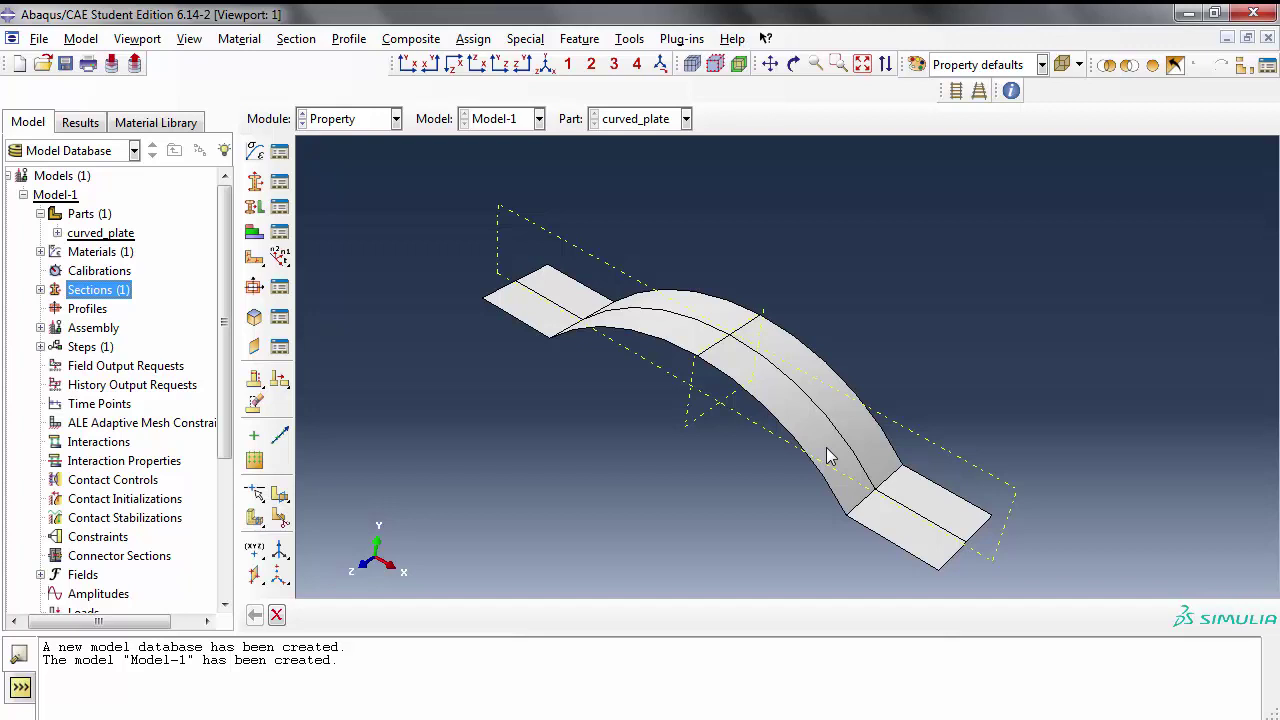
Step: Assign shell_sec to the curved middle face without creating a set
{"action": "left_click", "coordinate": [256, 207]}
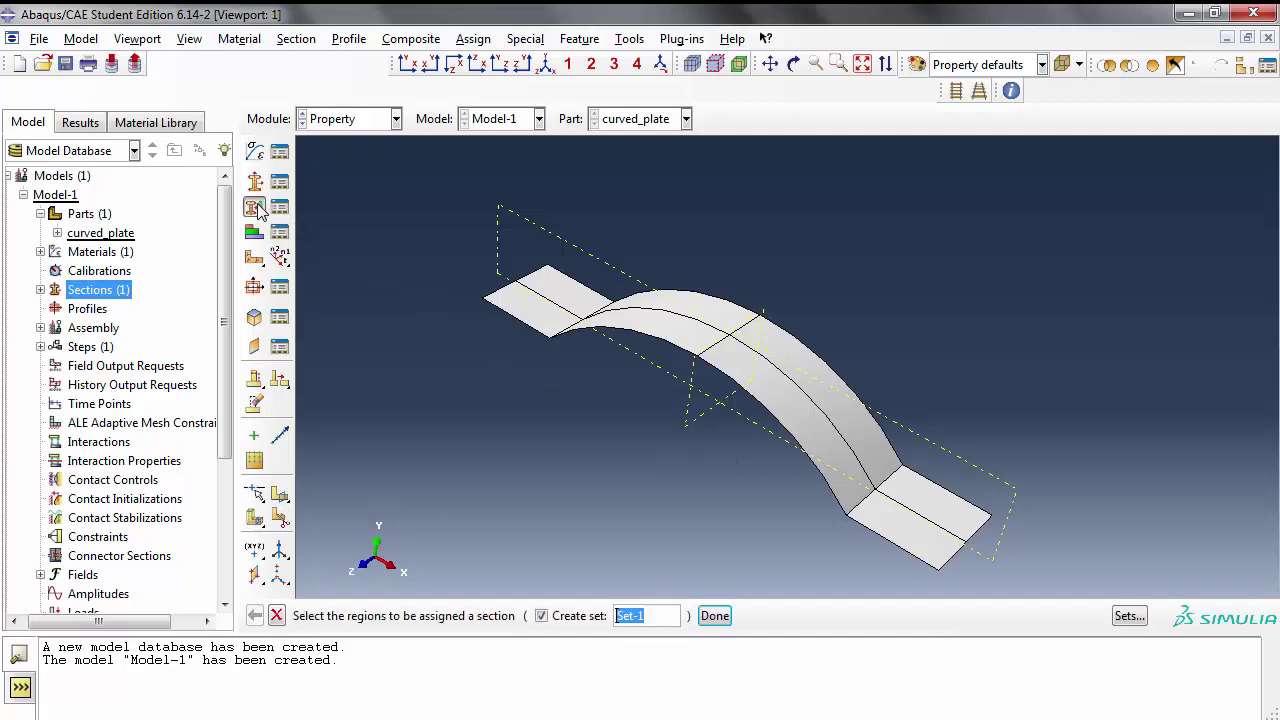
{"action": "left_click", "coordinate": [542, 616]}
{"action": "left_click", "coordinate": [776, 384]}
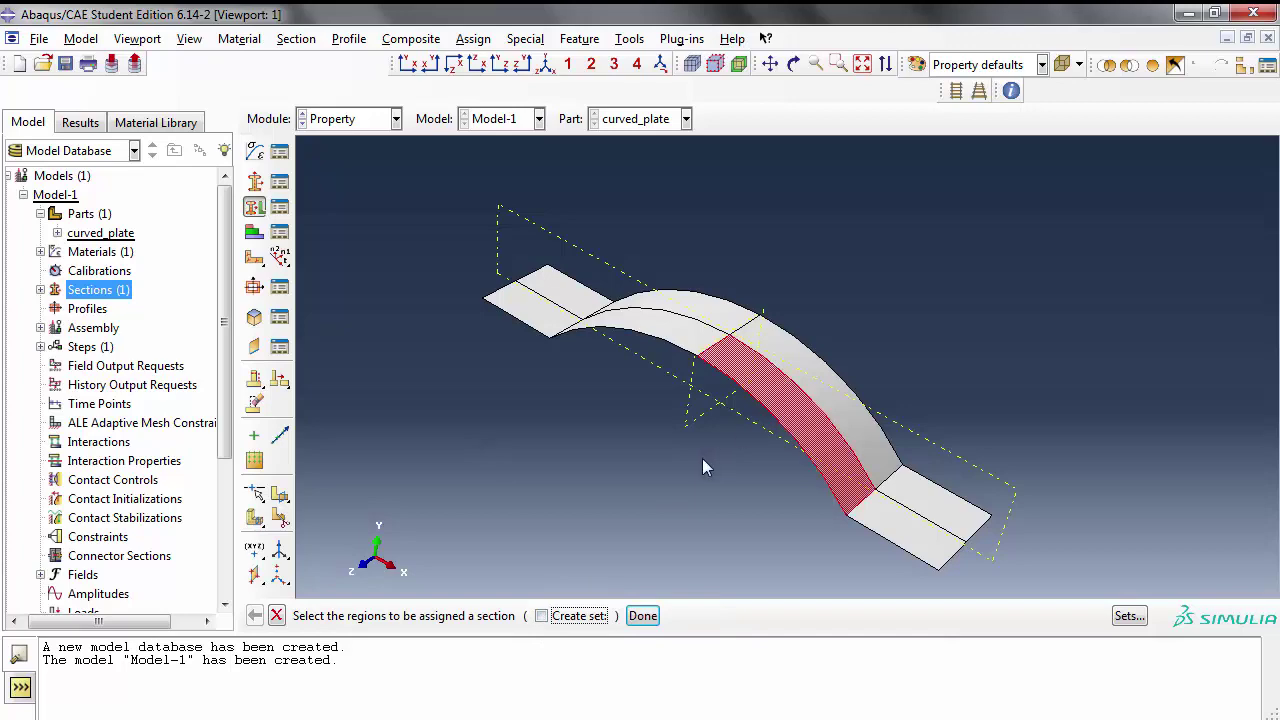
{"action": "left_click", "coordinate": [642, 615]}
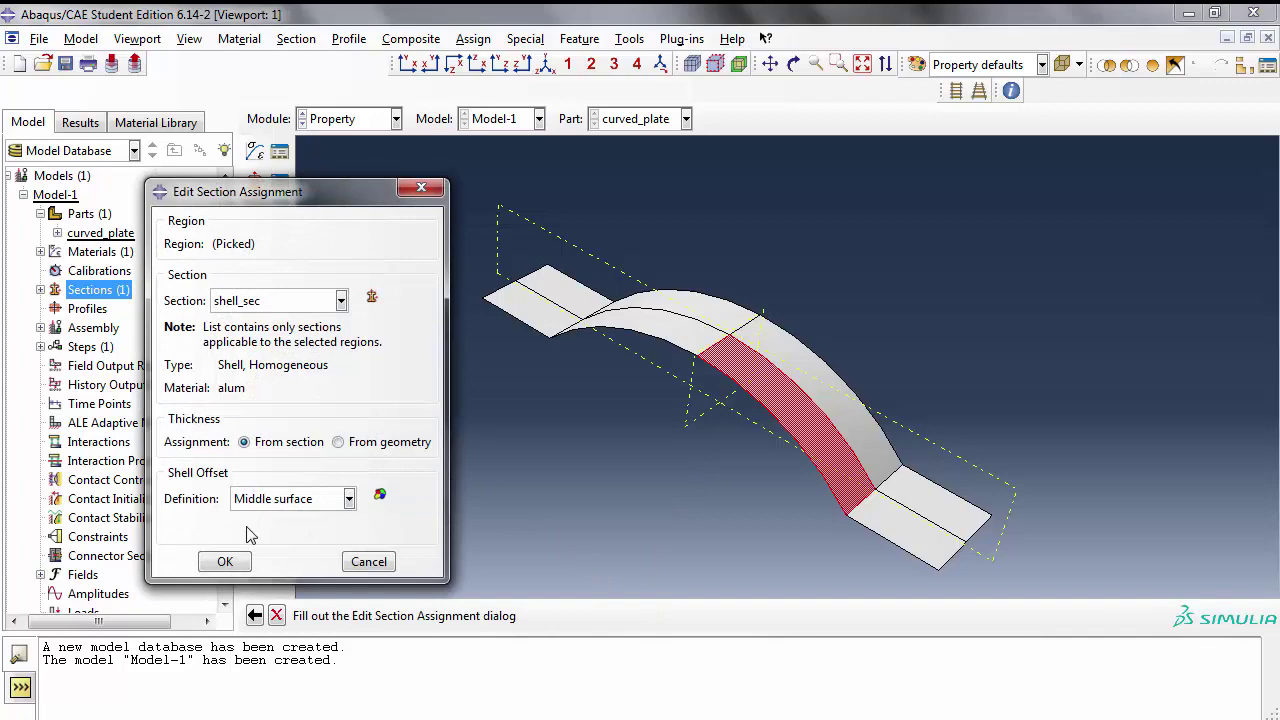
{"action": "left_click", "coordinate": [245, 562]}
{"action": "left_click", "coordinate": [40, 327]}
{"action": "double_click", "coordinate": [80, 346]}
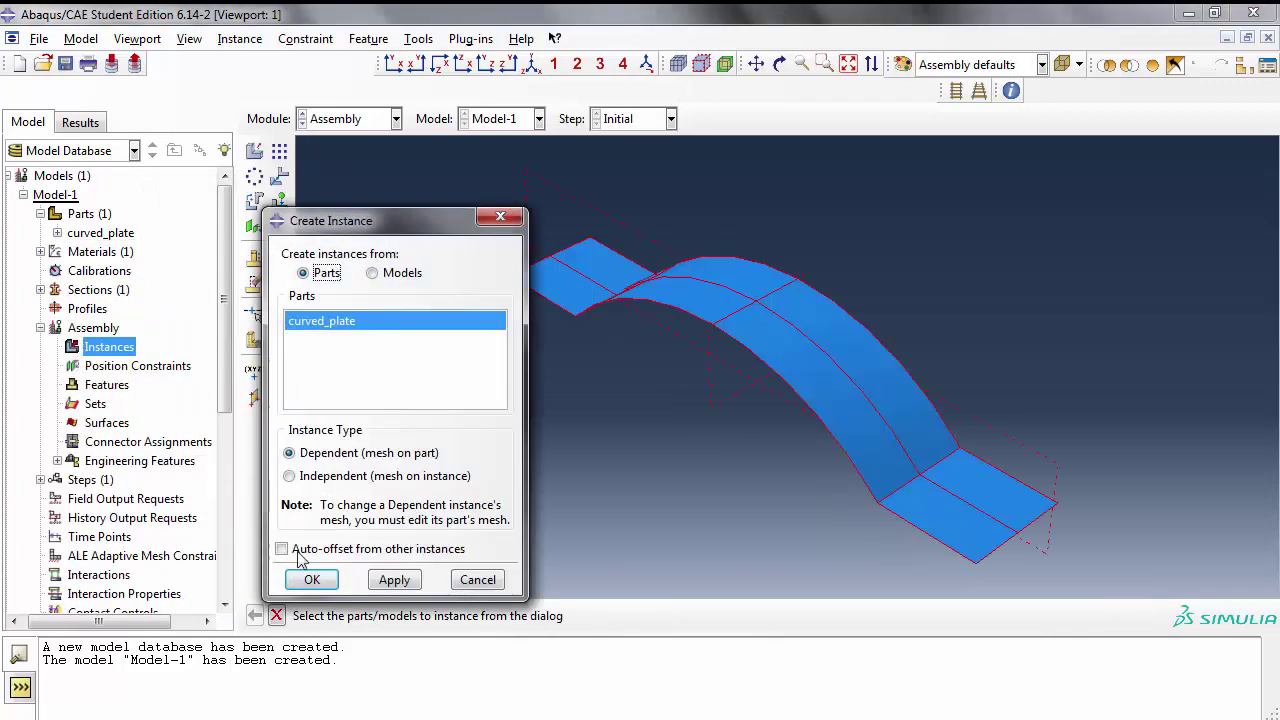
Step: Create the curved_plate instance and add a Static, General step named static
{"action": "left_click", "coordinate": [310, 580]}
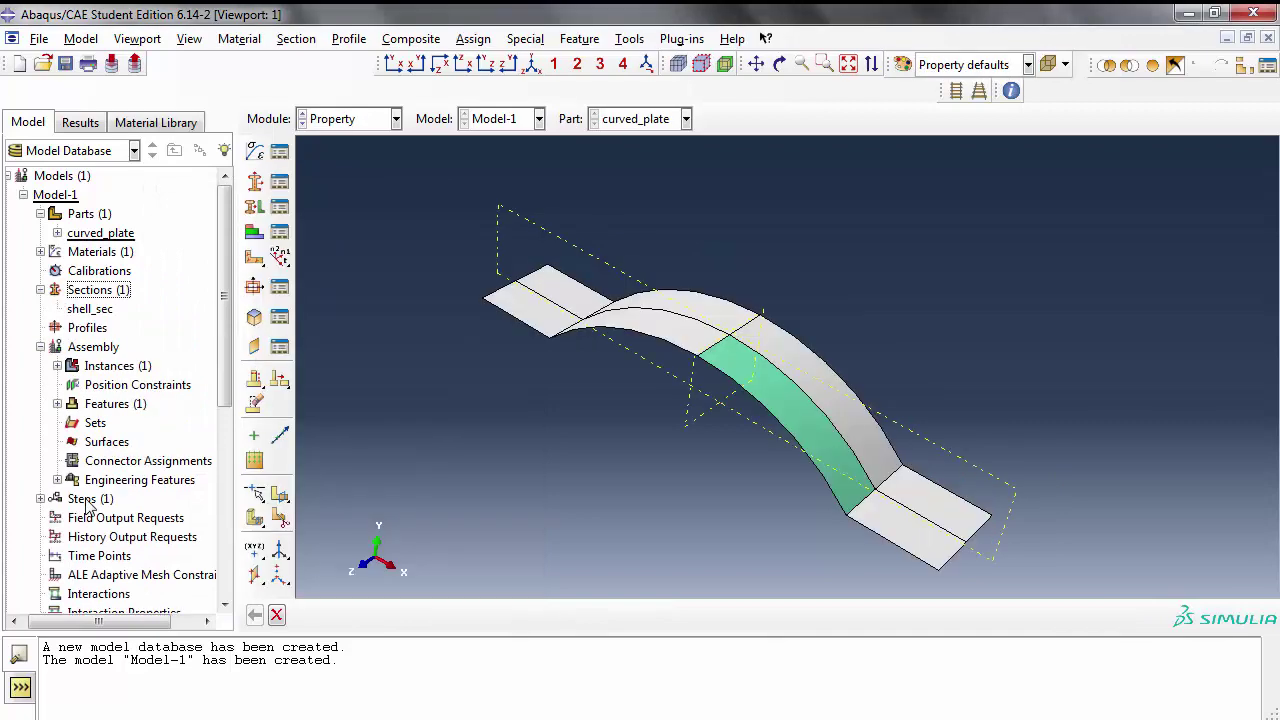
{"action": "double_click", "coordinate": [90, 498]}
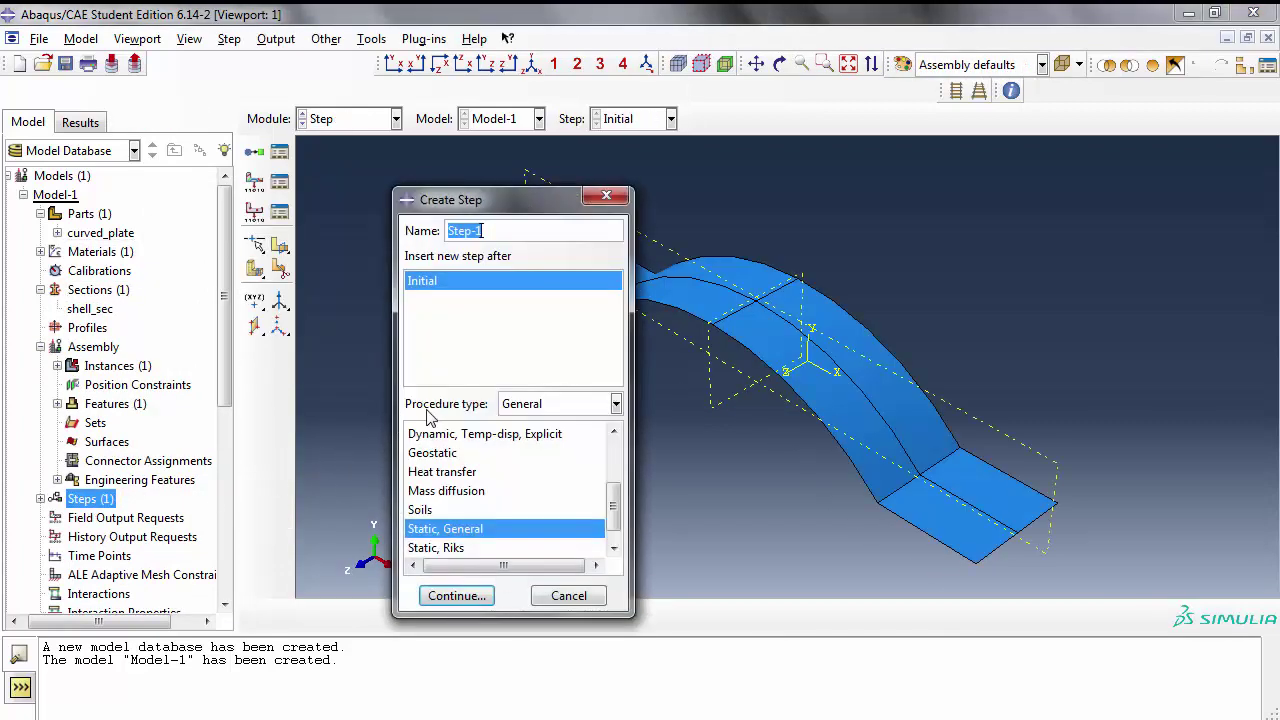
{"action": "type", "text": "static"}
{"action": "left_click", "coordinate": [463, 595]}
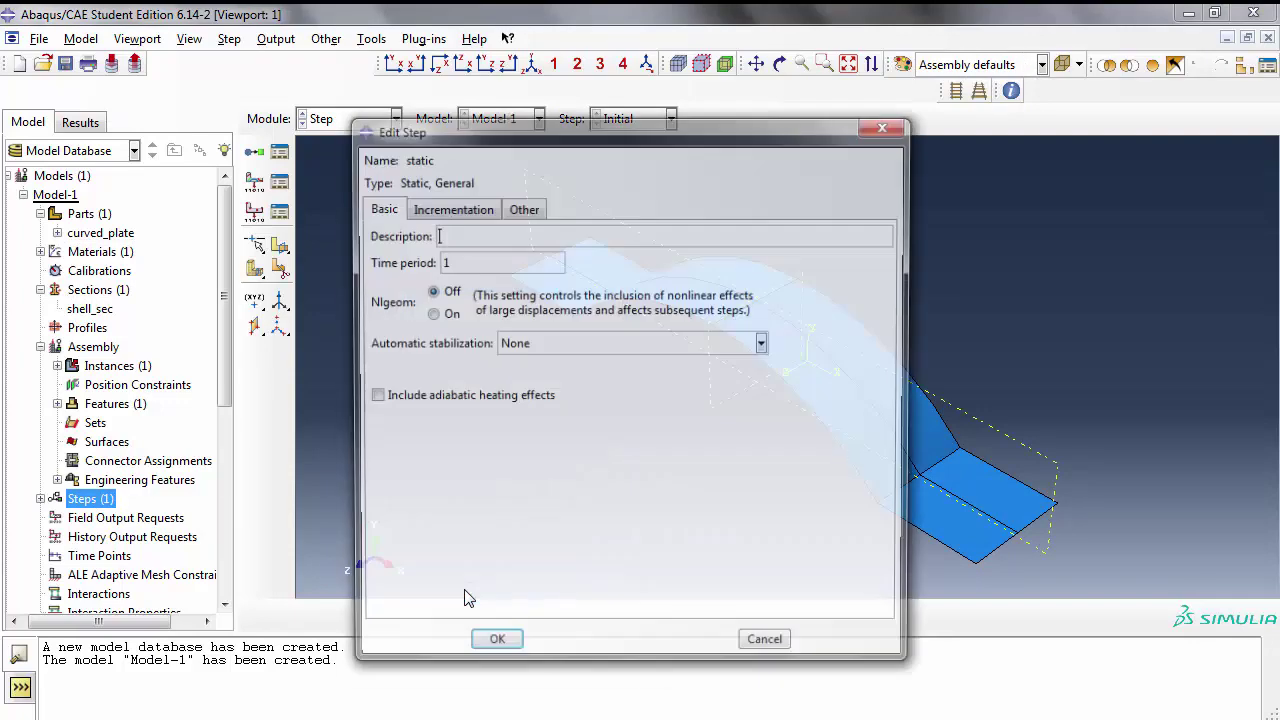
{"action": "left_click", "coordinate": [493, 649]}
Step: Delete H-Output-1 and remove Contact and Strains from the F-Output-1 field output
{"action": "right_click", "coordinate": [98, 434]}
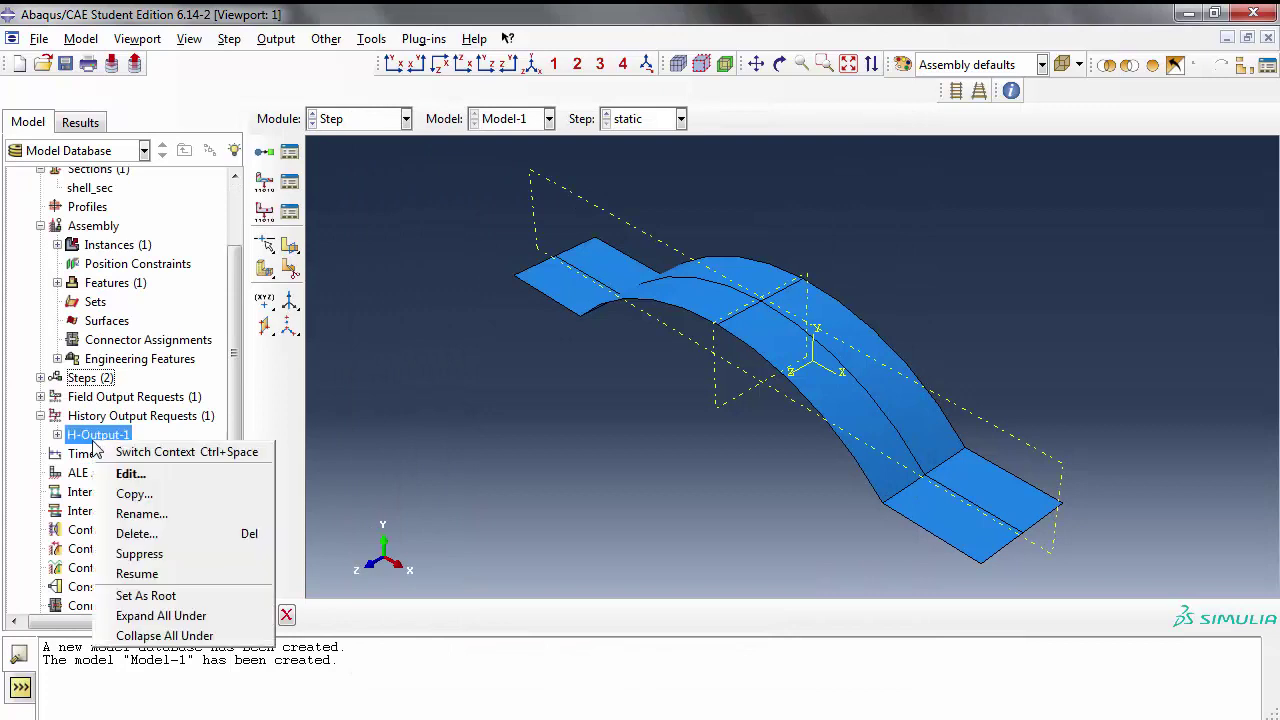
{"action": "left_click", "coordinate": [130, 534]}
{"action": "left_click", "coordinate": [591, 400]}
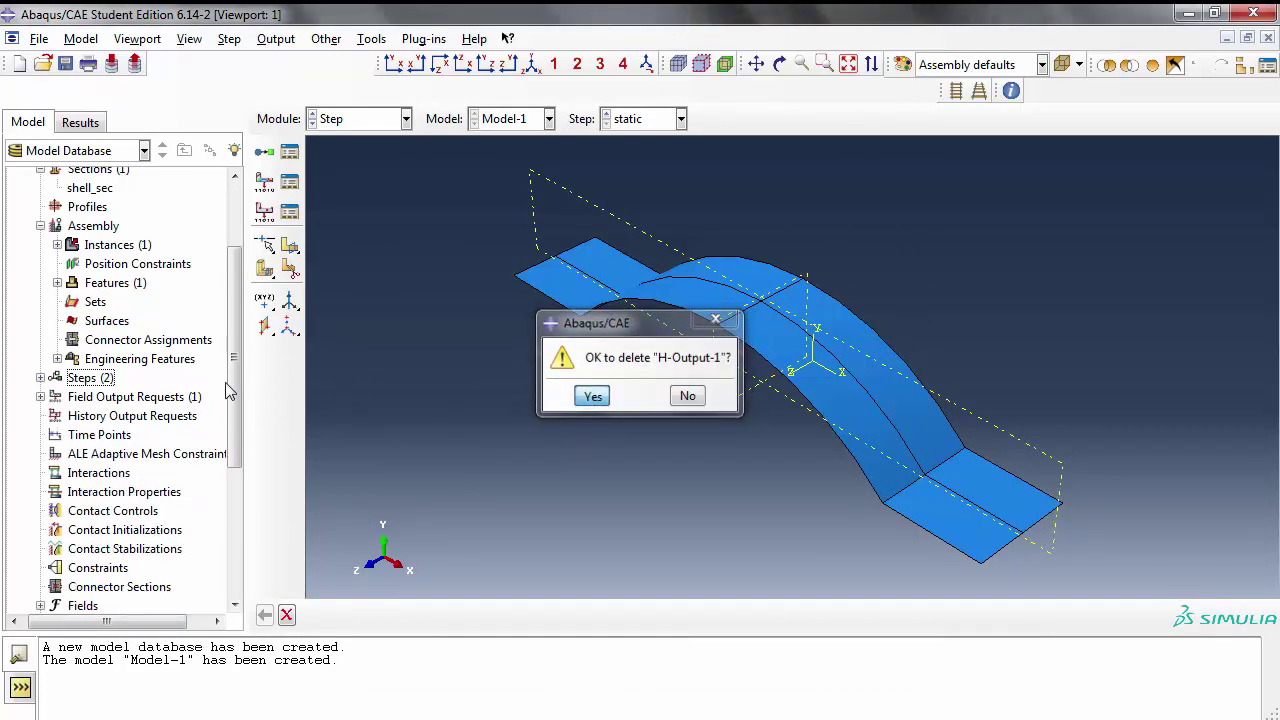
{"action": "left_click", "coordinate": [40, 397]}
{"action": "double_click", "coordinate": [100, 415]}
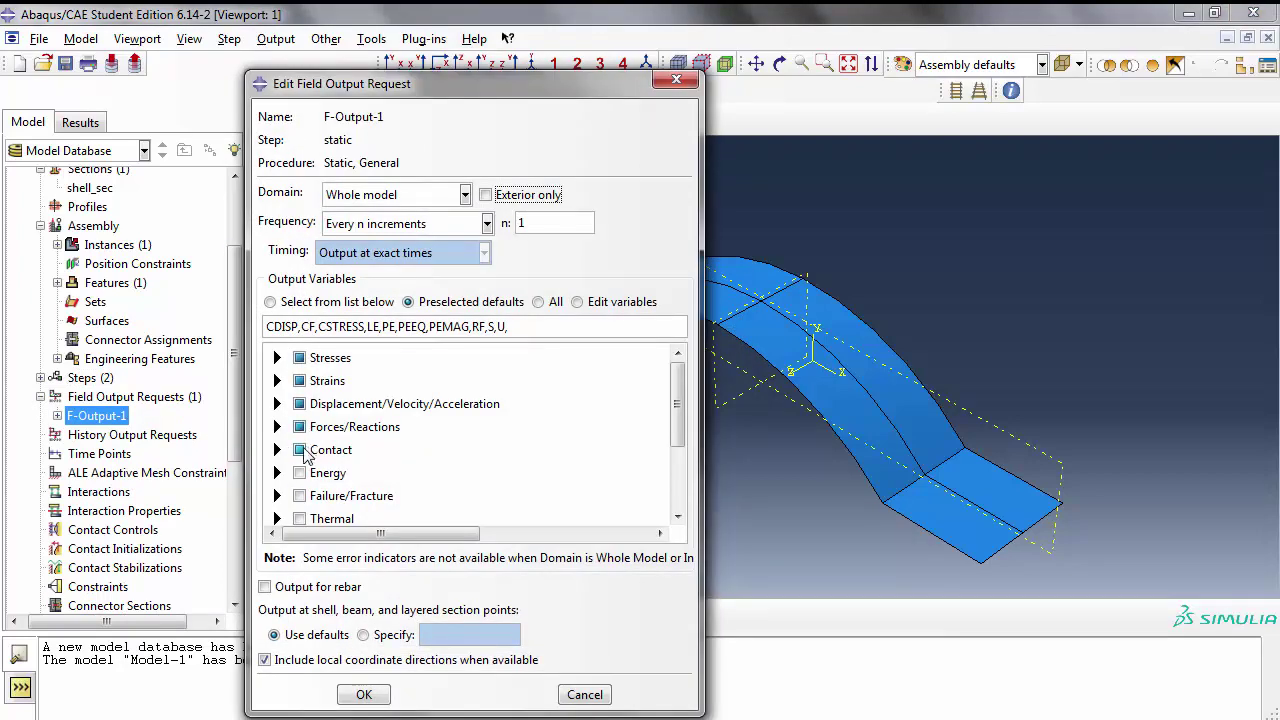
{"action": "left_click", "coordinate": [300, 450]}
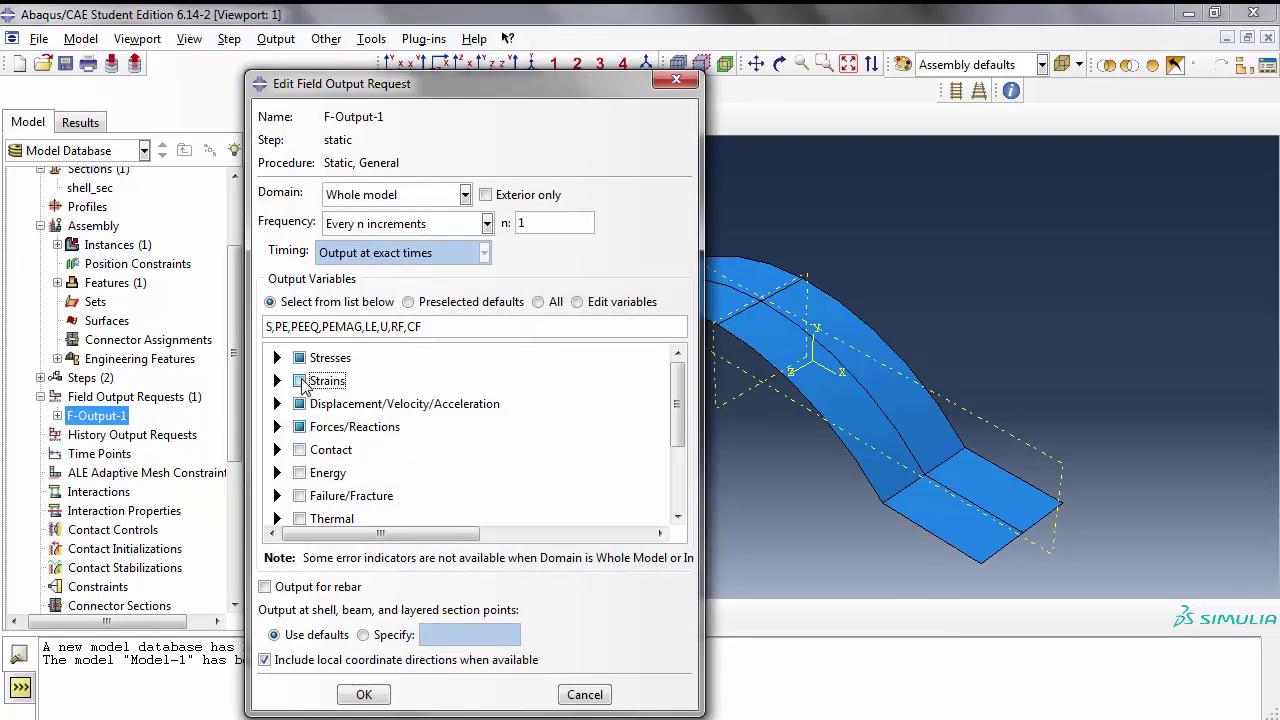
{"action": "left_click", "coordinate": [299, 380]}
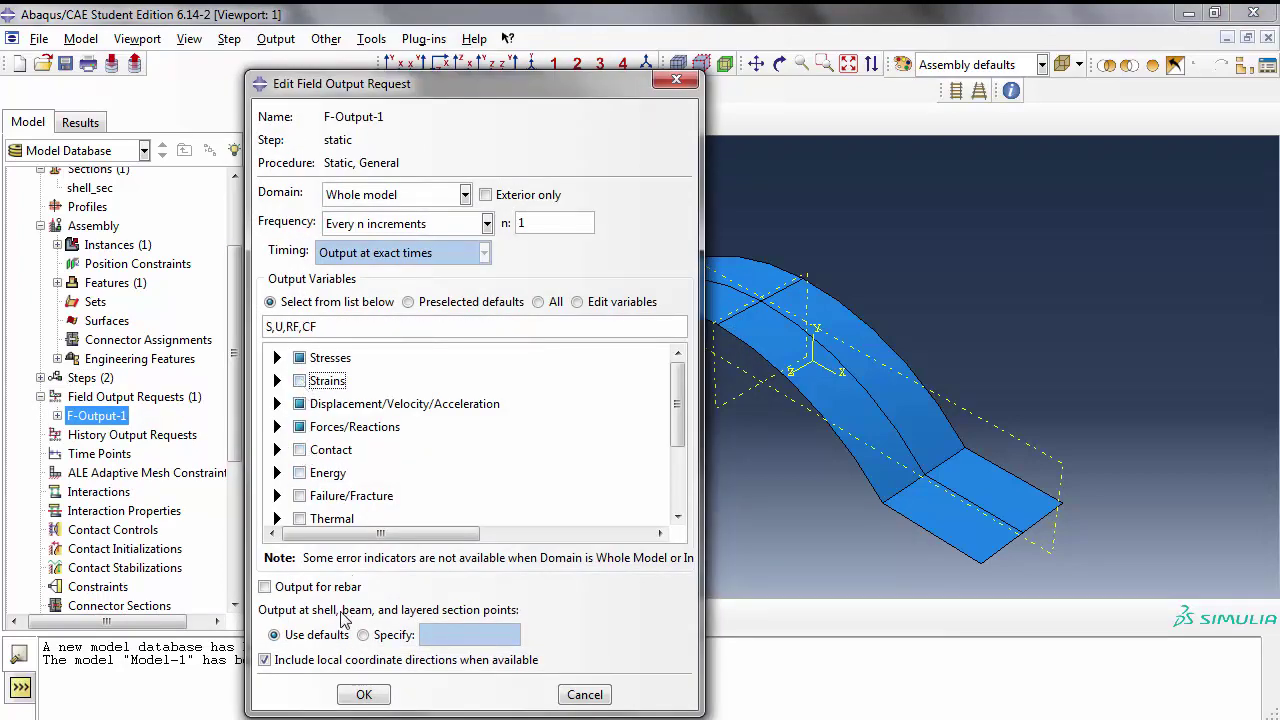
Step: Apply Pressure load pressure_200 of magnitude 10 to the curved middle face's purple side
{"action": "left_click", "coordinate": [365, 697]}
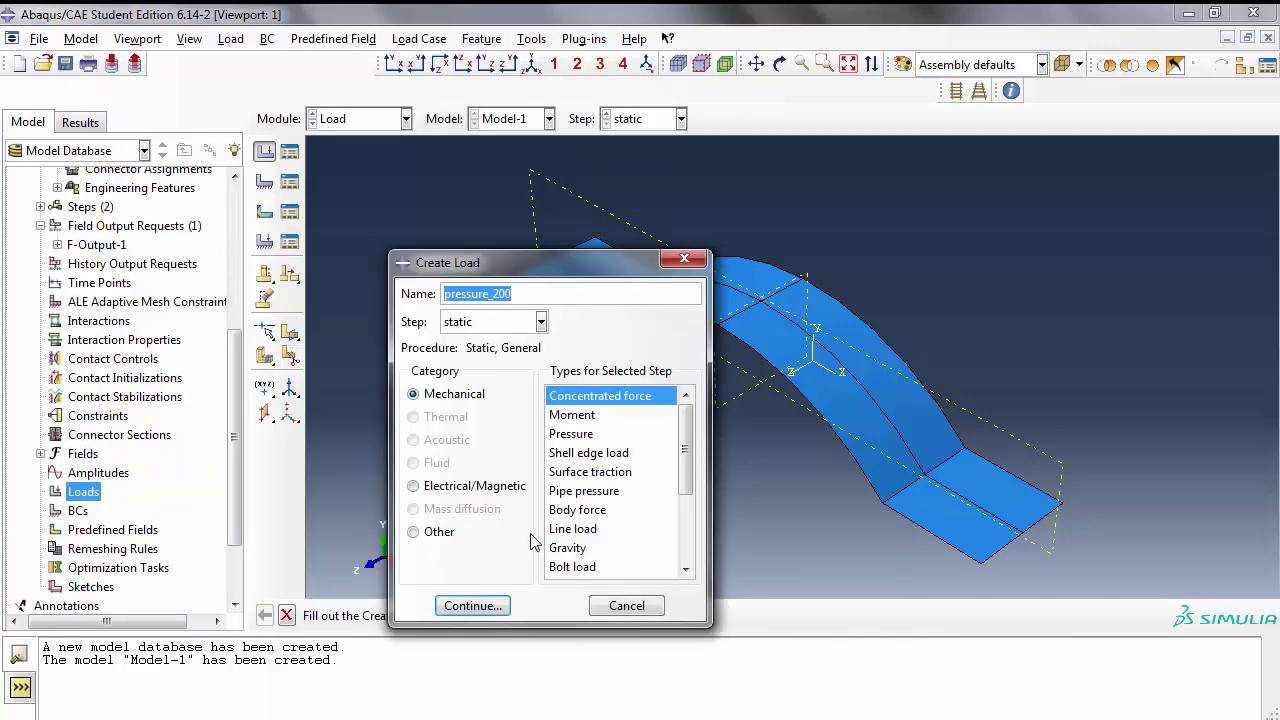
{"action": "left_click", "coordinate": [575, 436]}
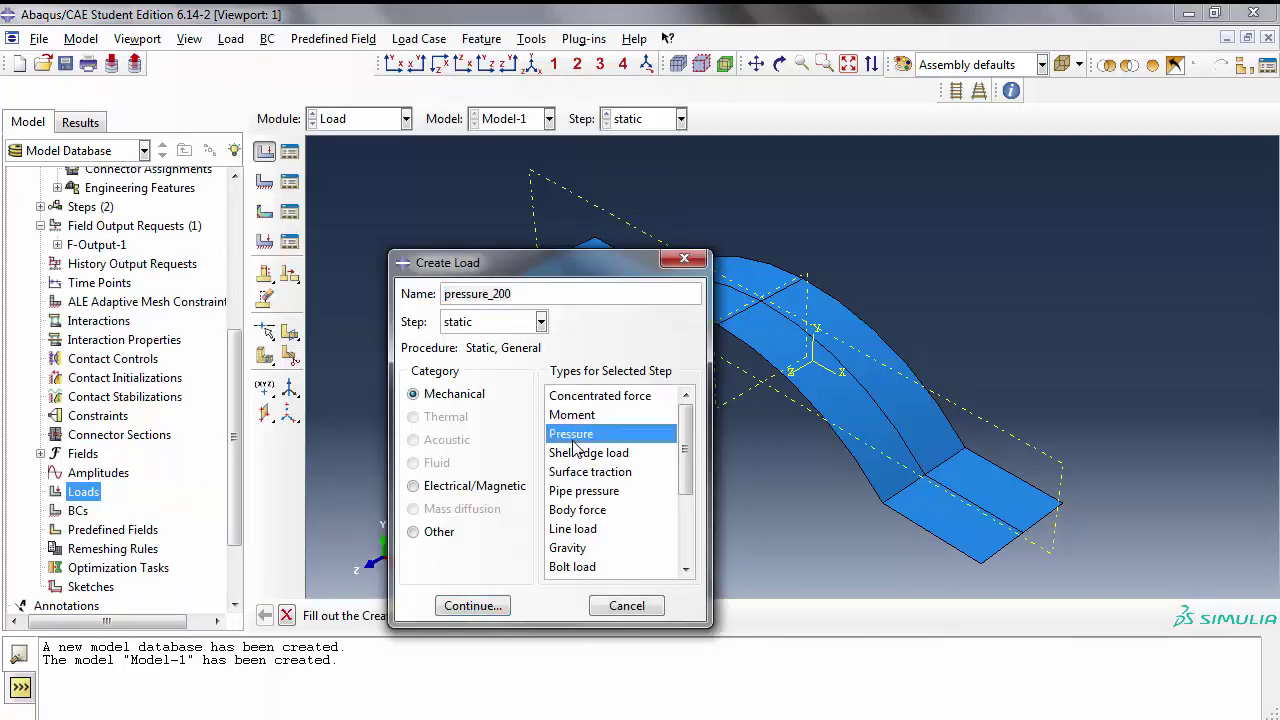
{"action": "left_click", "coordinate": [494, 607]}
{"action": "left_click", "coordinate": [817, 374]}
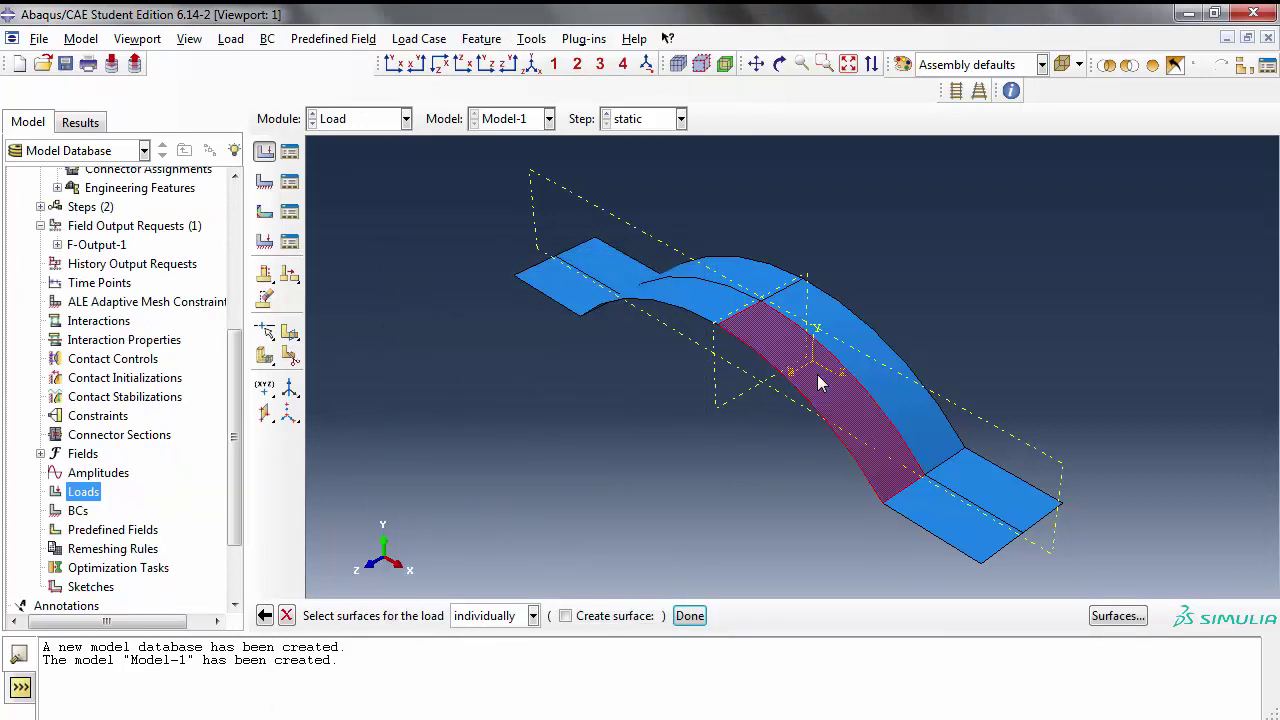
{"action": "left_click", "coordinate": [690, 615]}
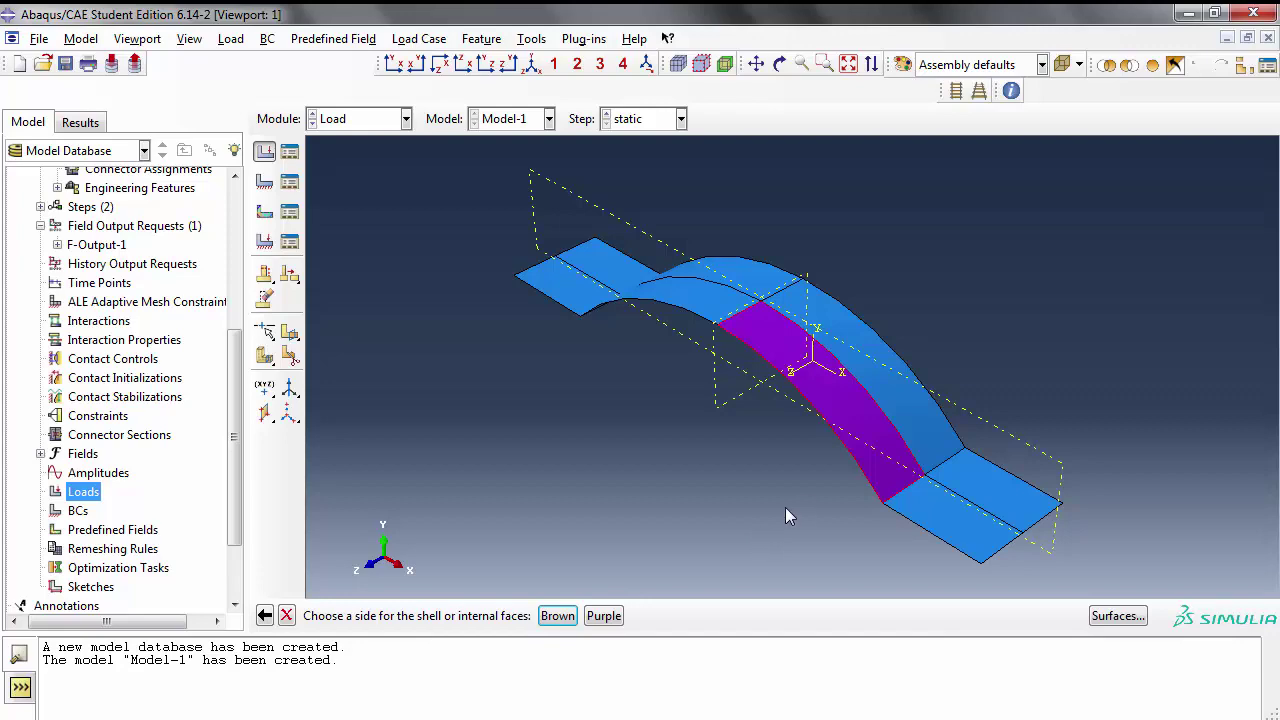
{"action": "left_click_drag", "start_coordinate": [799, 470], "coordinate": [794, 440], "text": "ctrl+alt"}
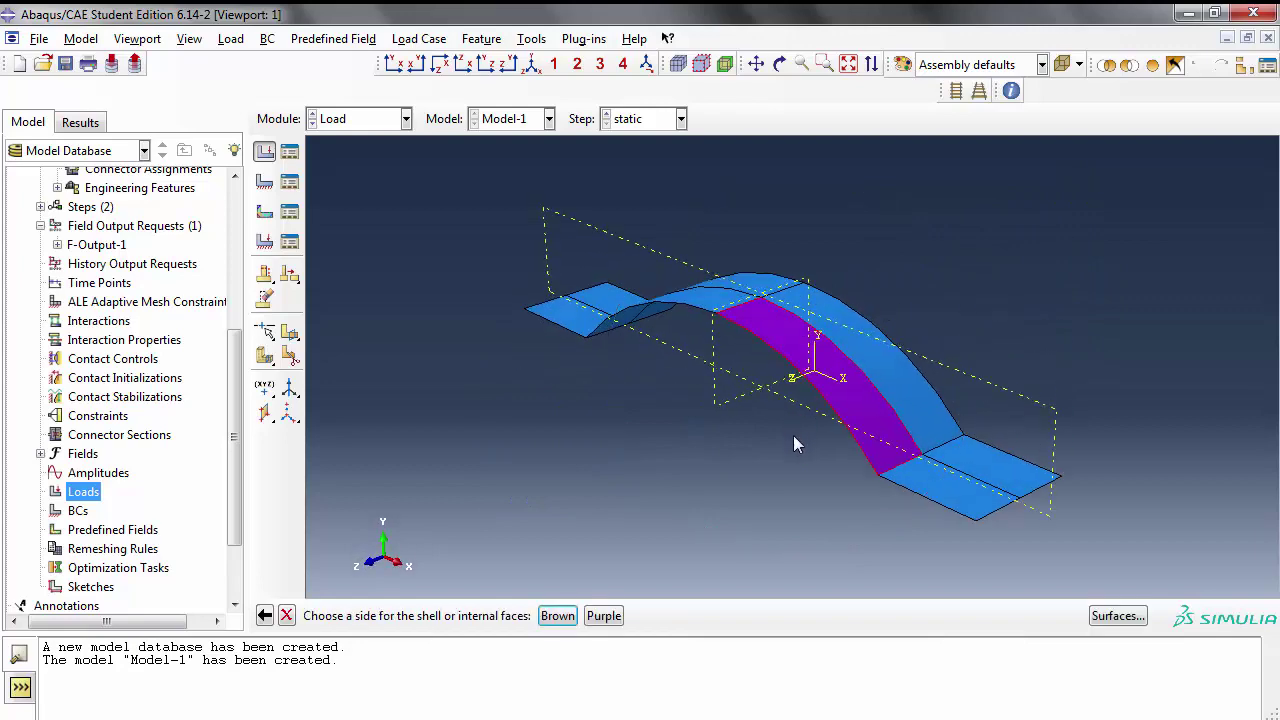
{"action": "left_click", "coordinate": [610, 617]}
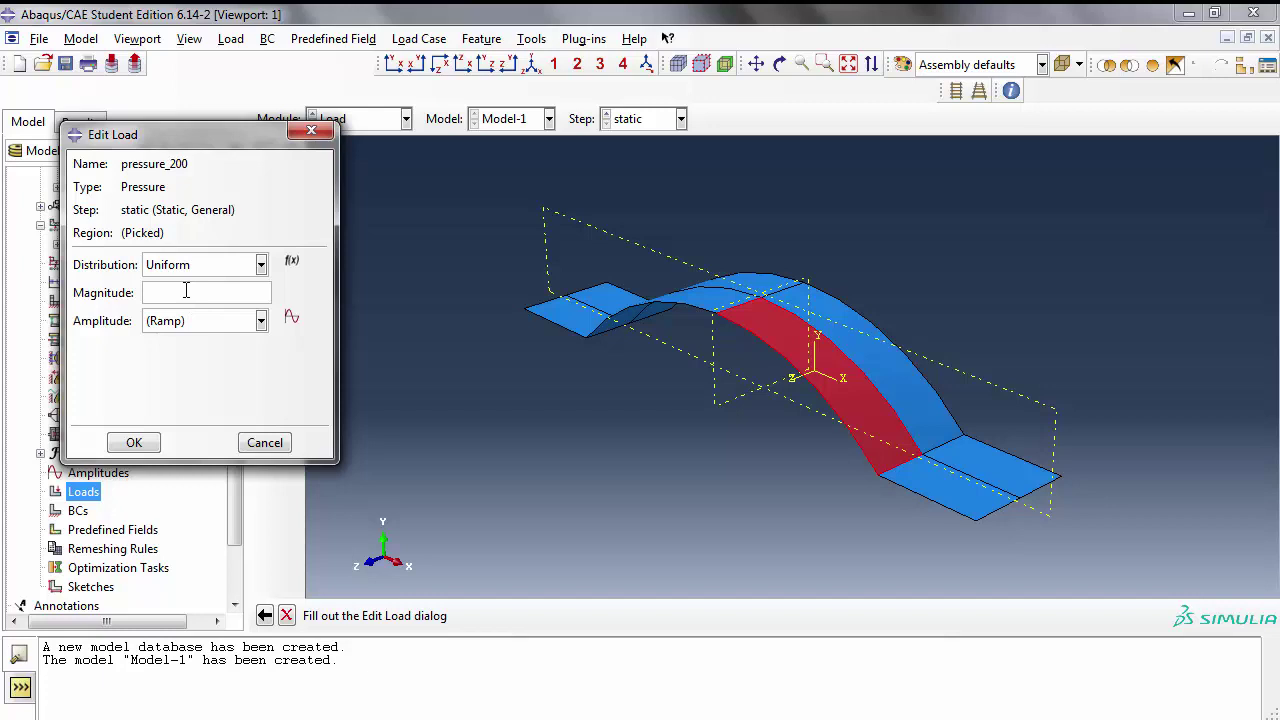
{"action": "type", "text": "10"}
{"action": "left_click", "coordinate": [134, 446]}
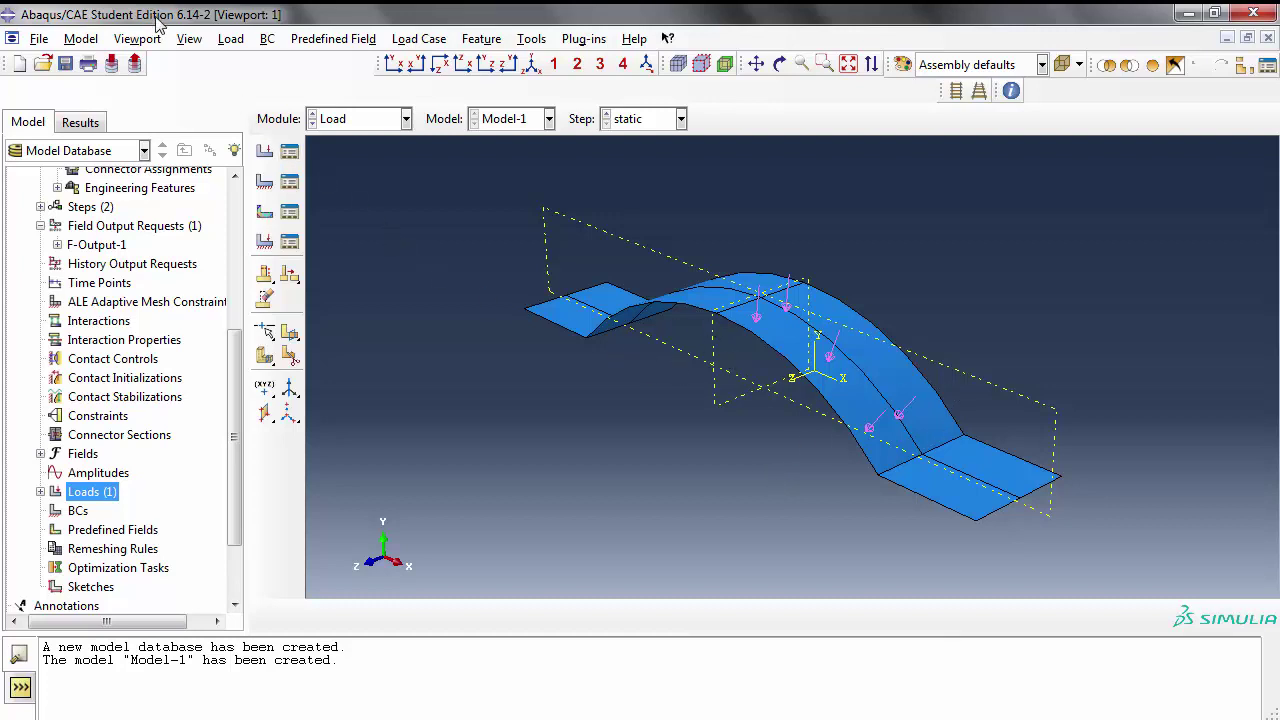
Step: Turn off datum planes and datum coordinate systems in the assembly display options
{"action": "left_click", "coordinate": [188, 39]}
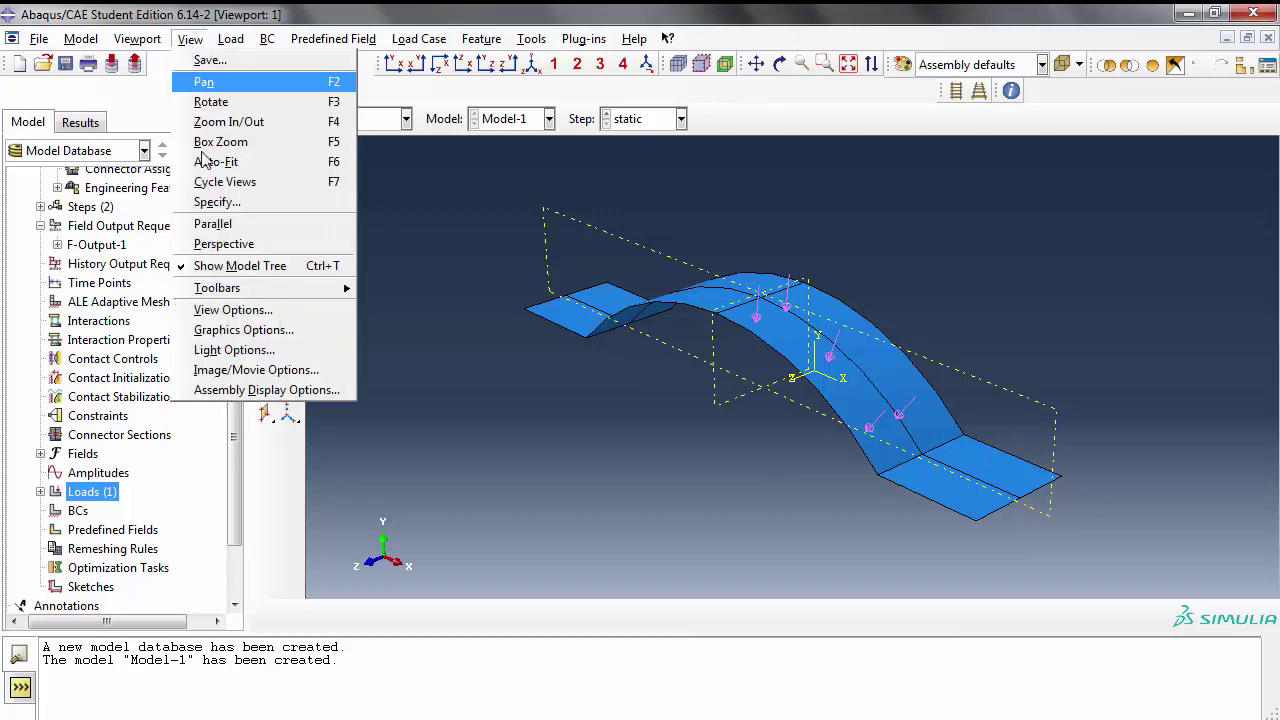
{"action": "left_click", "coordinate": [230, 391]}
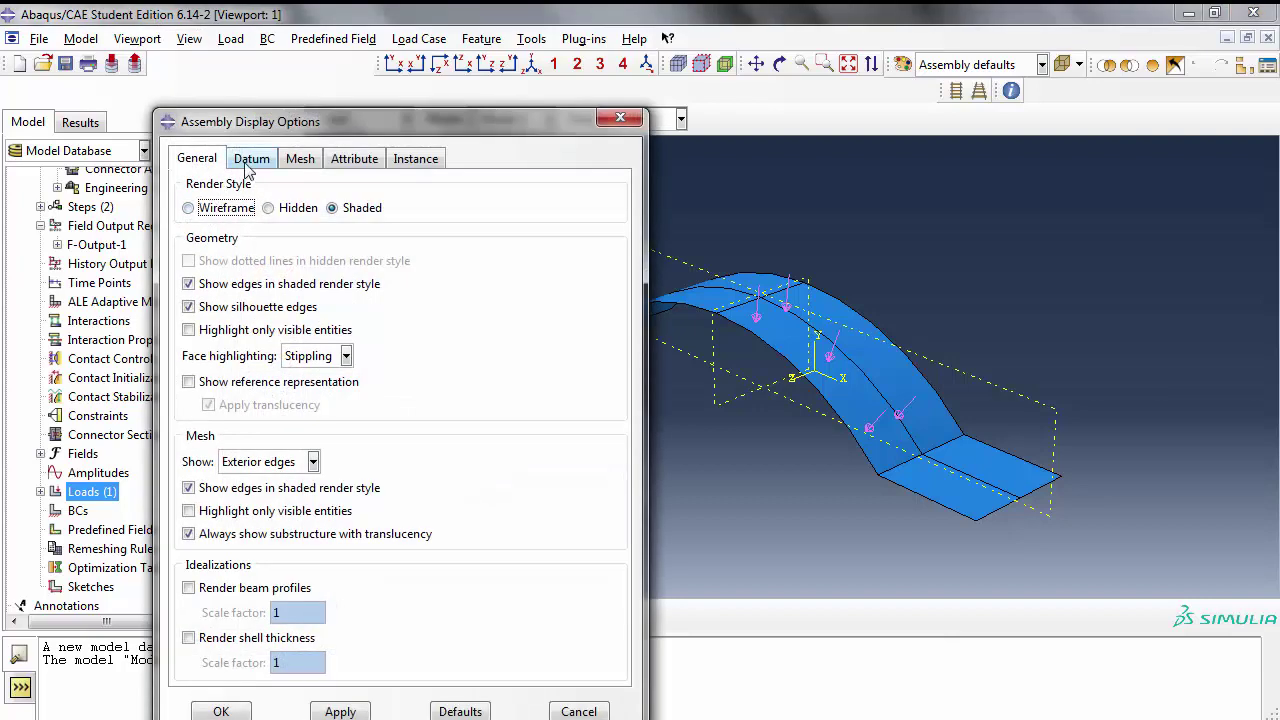
{"action": "left_click", "coordinate": [250, 158]}
{"action": "left_click", "coordinate": [192, 256]}
{"action": "left_click", "coordinate": [186, 277]}
{"action": "left_click", "coordinate": [221, 710]}
{"action": "left_click_drag", "start_coordinate": [737, 387], "coordinate": [780, 403], "text": "ctrl+alt"}
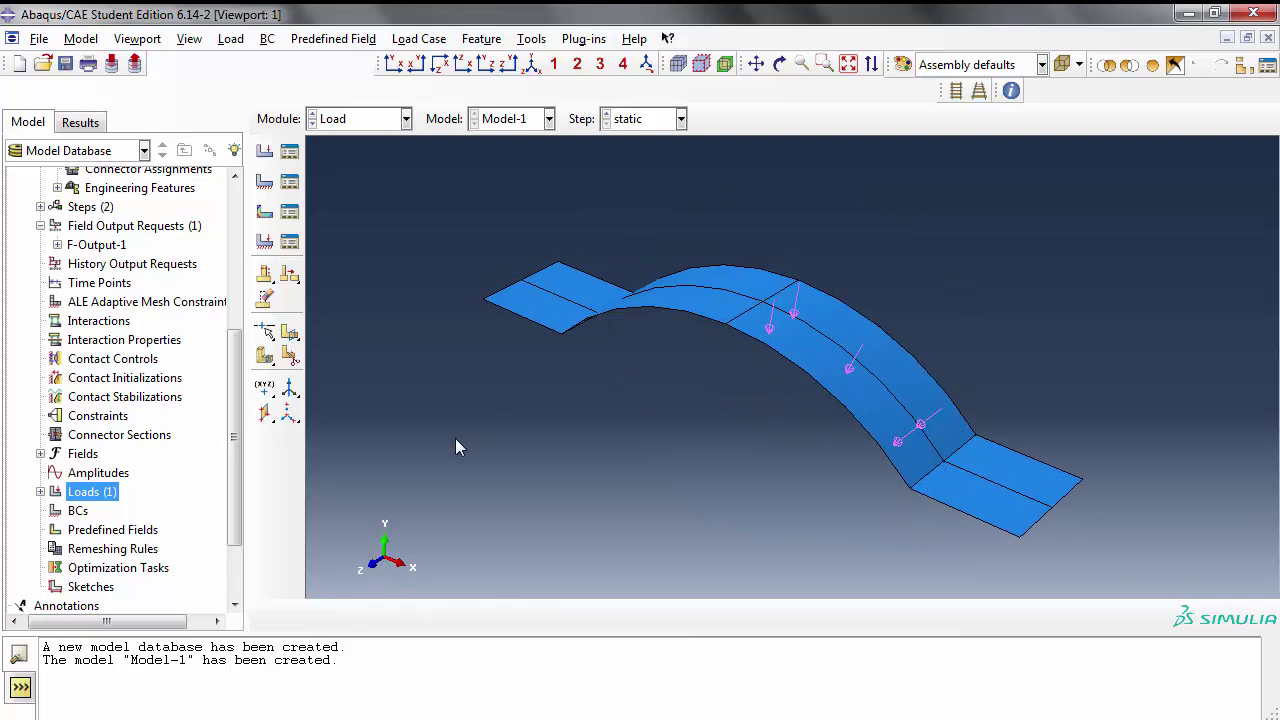
Step: Create ENCASTRE boundary condition fixed_bc on the edge joining the curve and right flat strip
{"action": "double_click", "coordinate": [76, 511]}
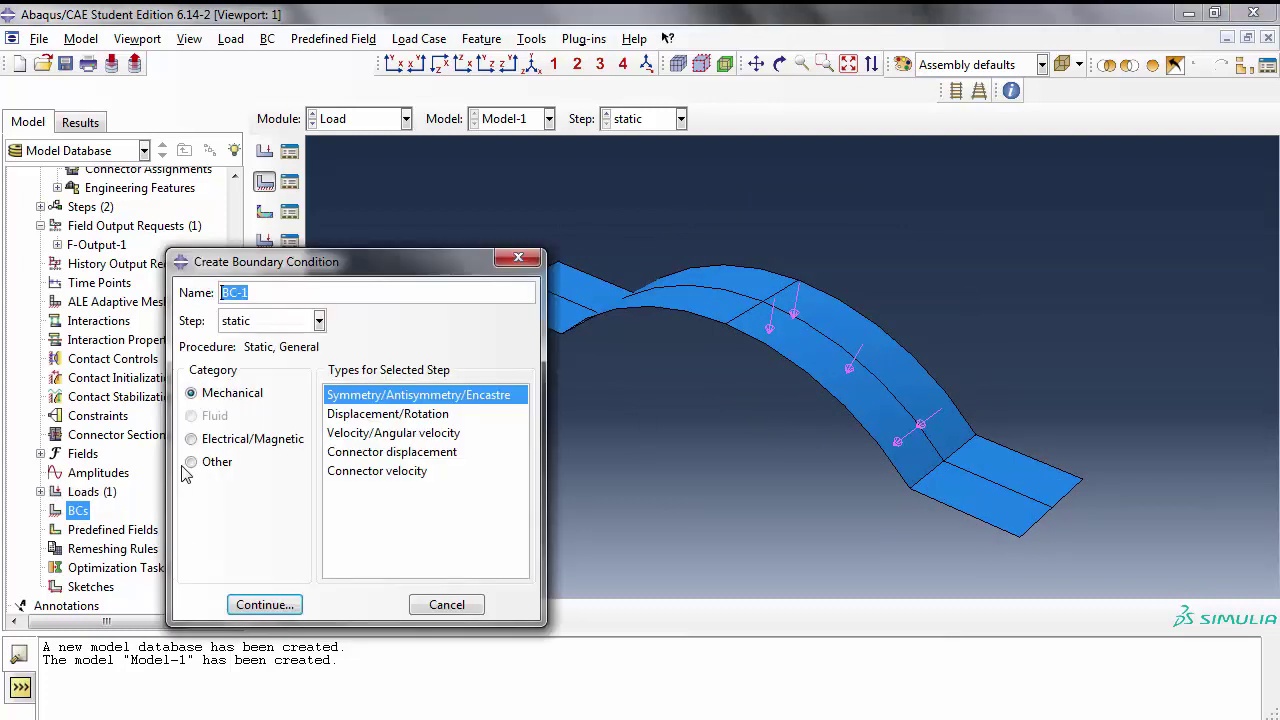
{"action": "type", "text": "fixed_bc"}
{"action": "left_click", "coordinate": [250, 612]}
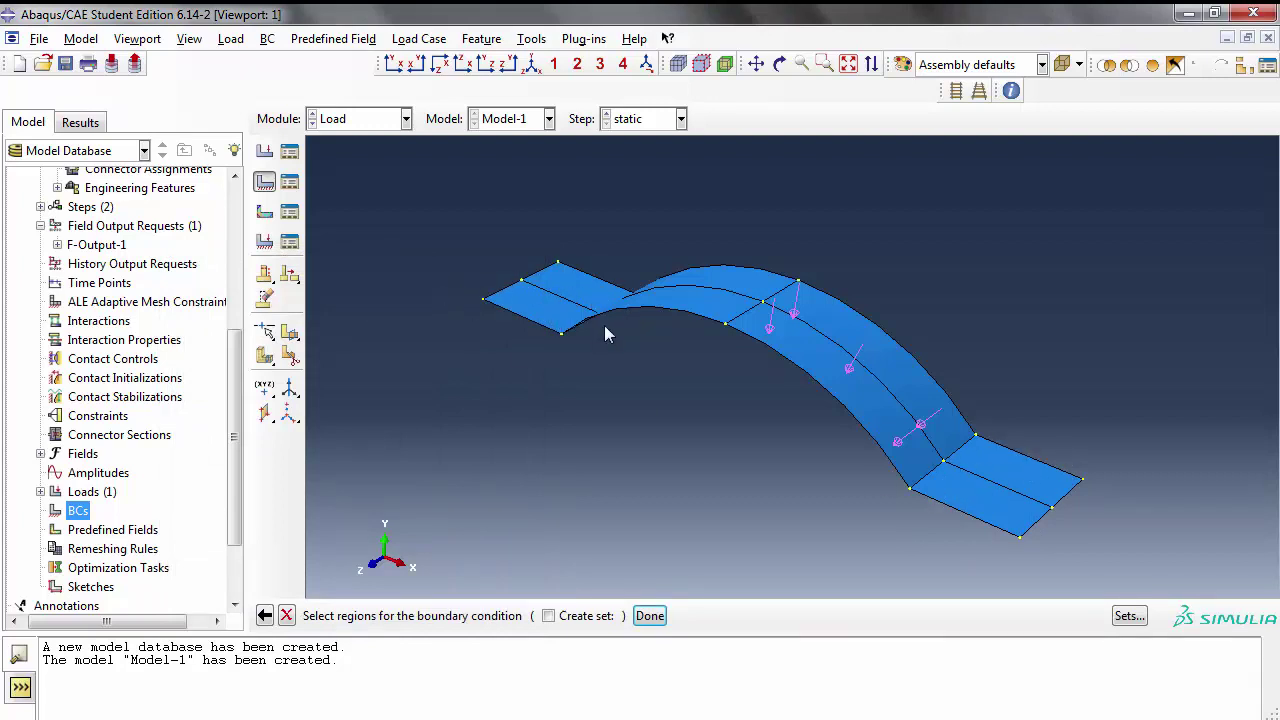
{"action": "left_click", "coordinate": [926, 480]}
{"action": "left_click", "coordinate": [649, 615]}
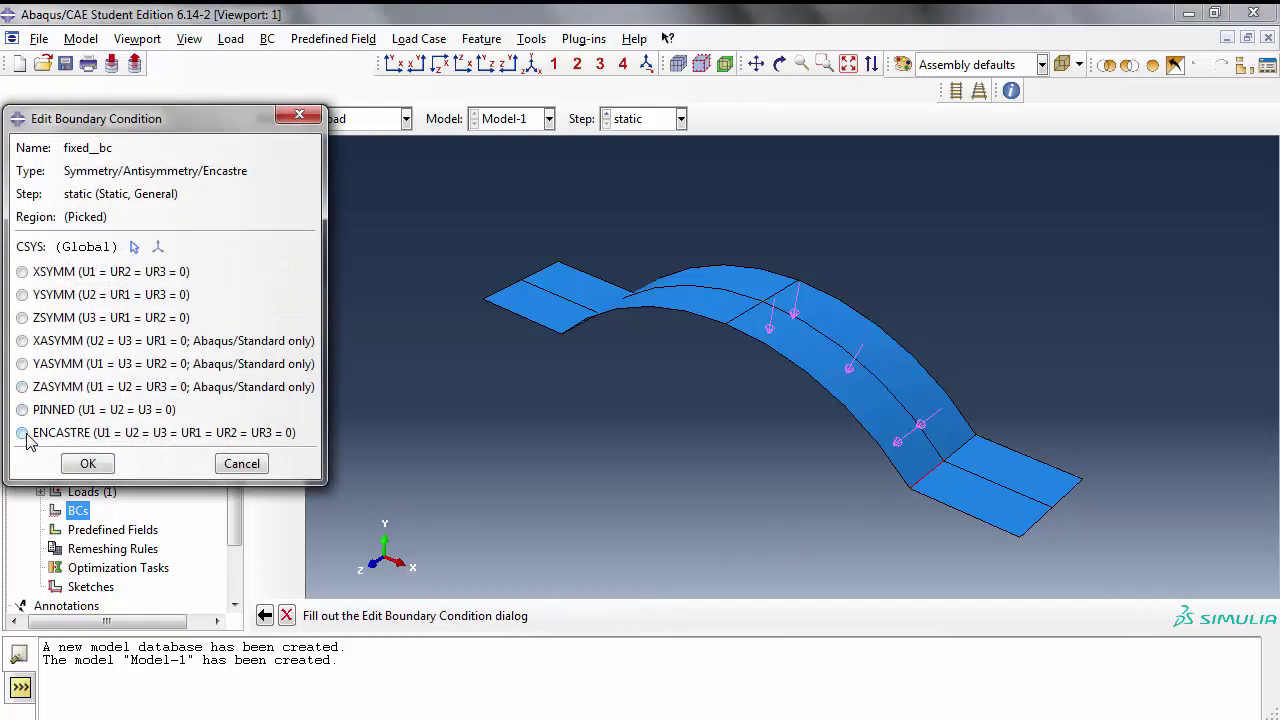
{"action": "left_click", "coordinate": [22, 433]}
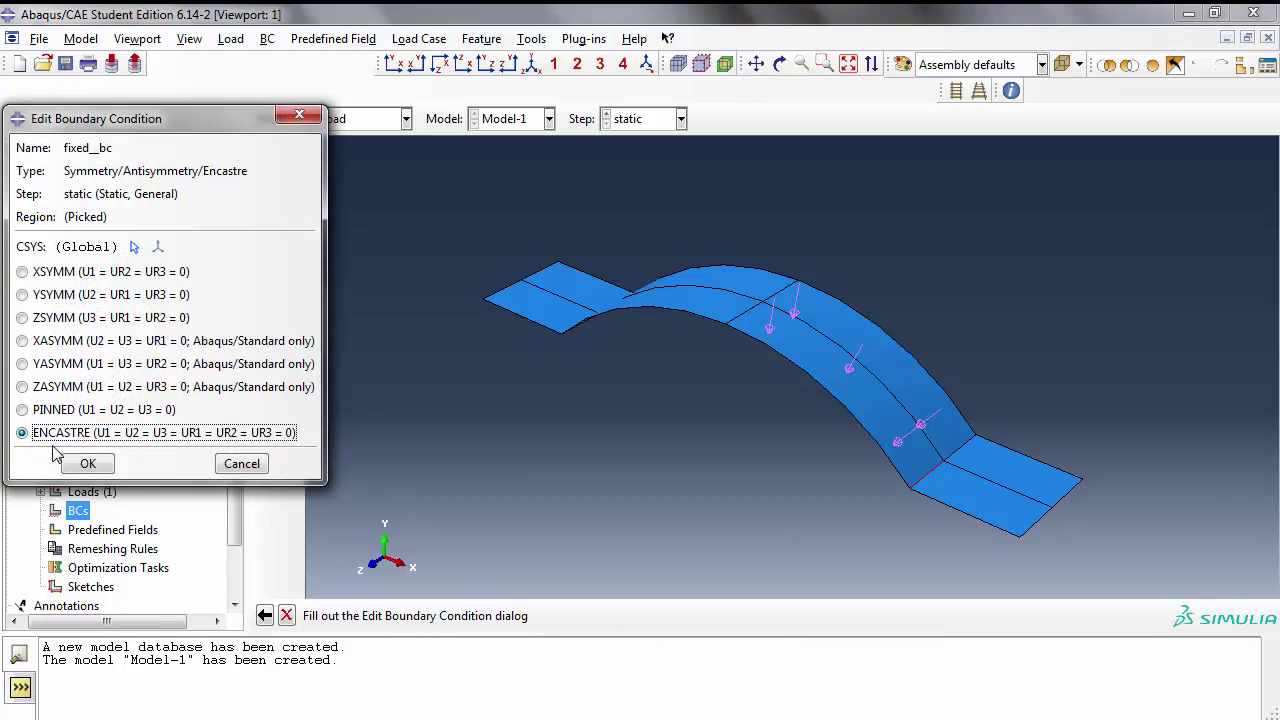
{"action": "left_click", "coordinate": [88, 465]}
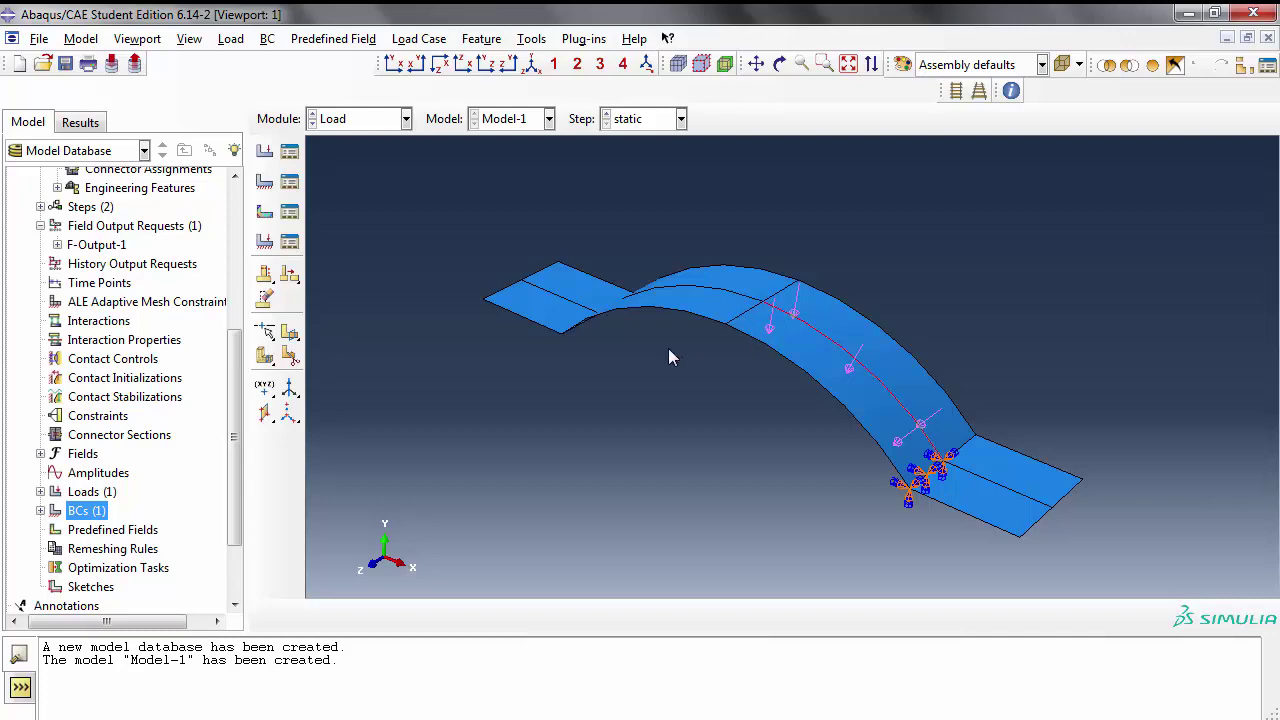
Step: Add boundary condition z_symm applying ZSYMM symmetry on the shell's curved centre edge
{"action": "double_click", "coordinate": [90, 511]}
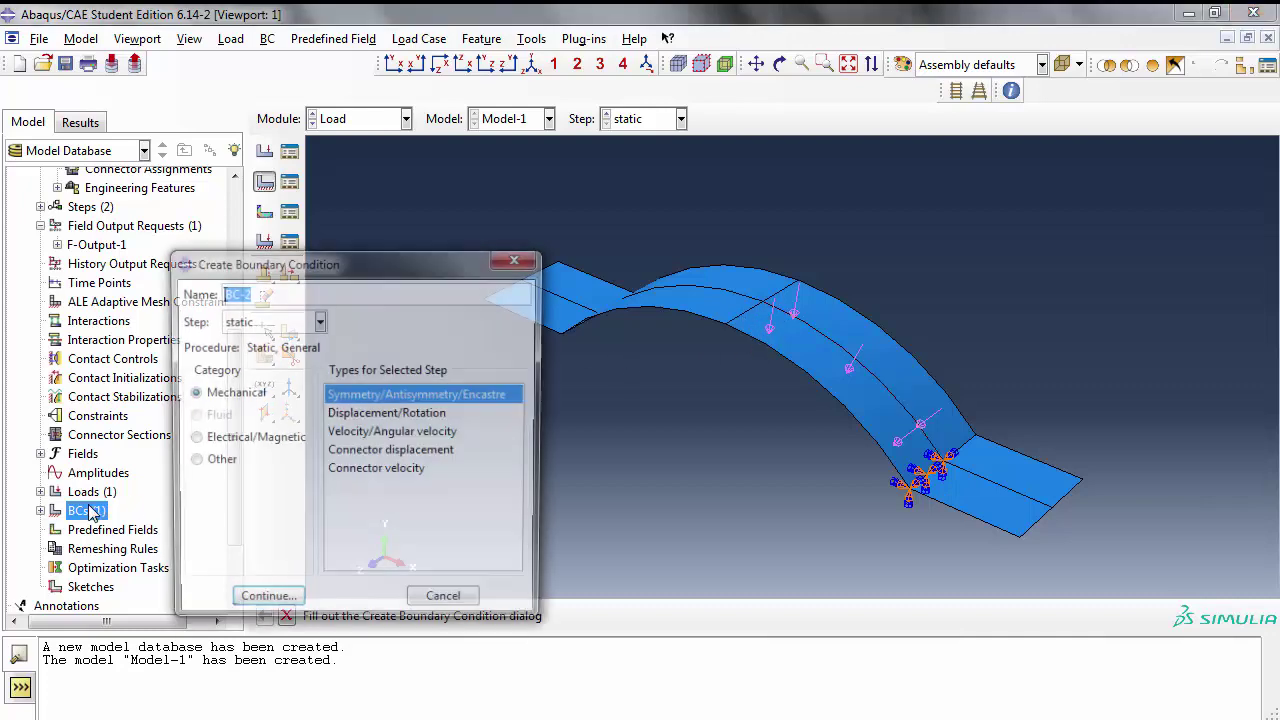
{"action": "left_click_drag", "start_coordinate": [377, 266], "coordinate": [945, 264]}
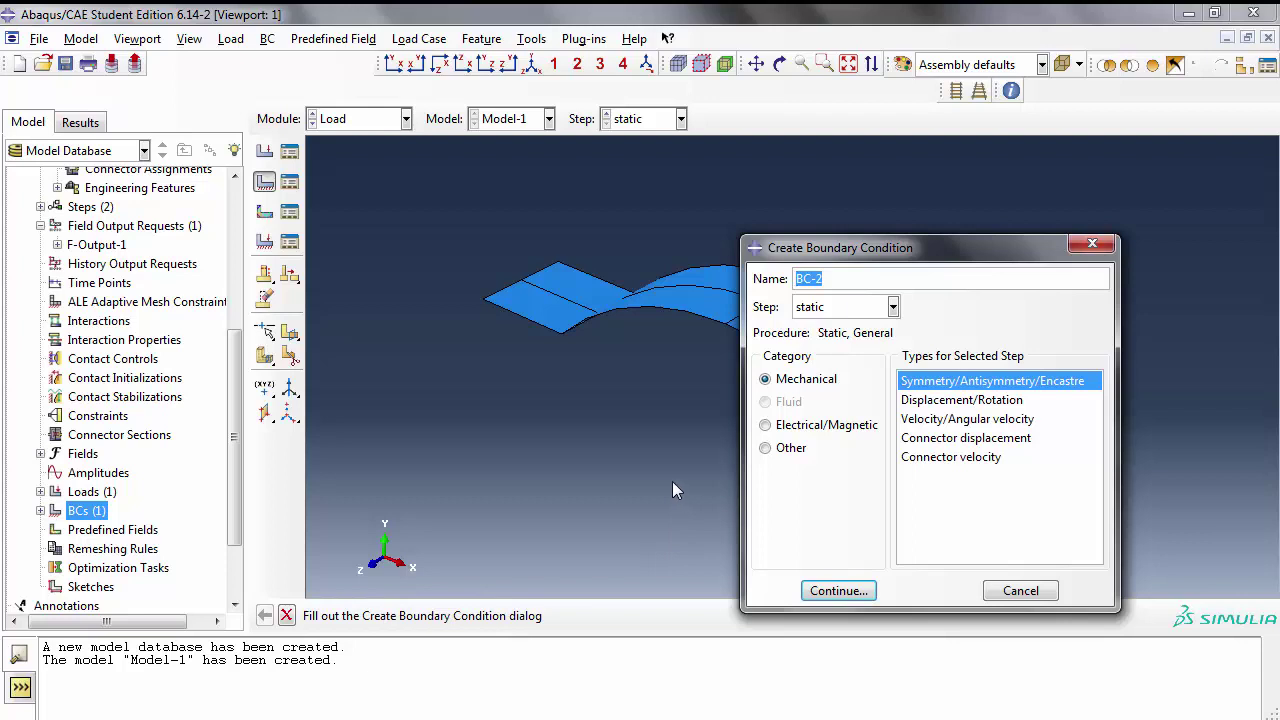
{"action": "type", "text": "z_symm"}
{"action": "left_click", "coordinate": [846, 592]}
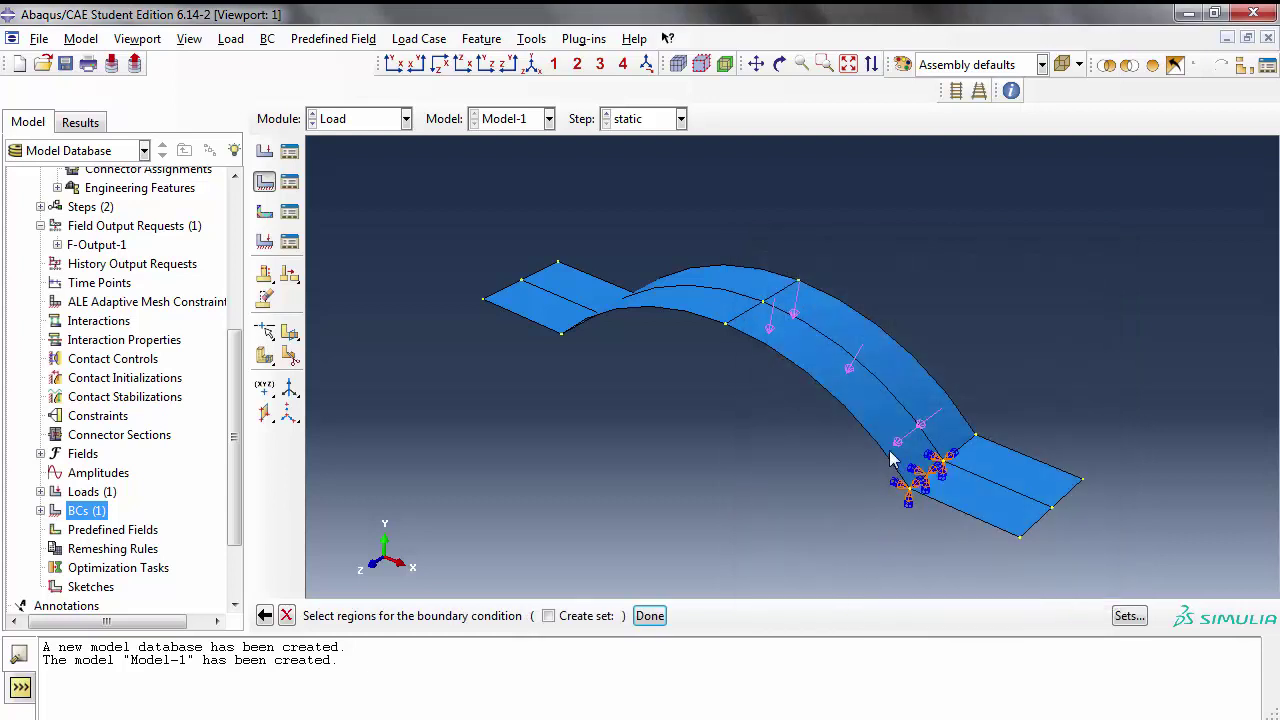
{"action": "left_click", "coordinate": [897, 408]}
{"action": "scroll", "coordinate": [741, 460], "scroll_direction": "up", "scroll_amount": 2}
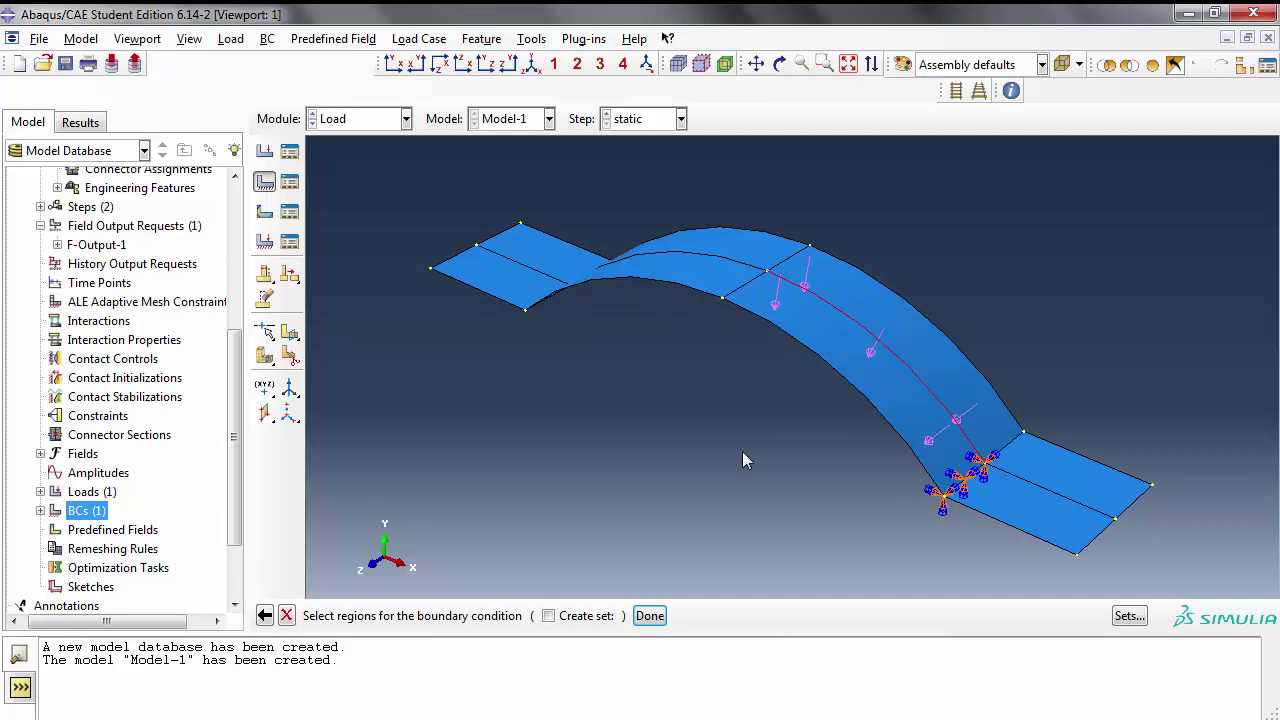
{"action": "middle_click", "coordinate": [754, 445]}
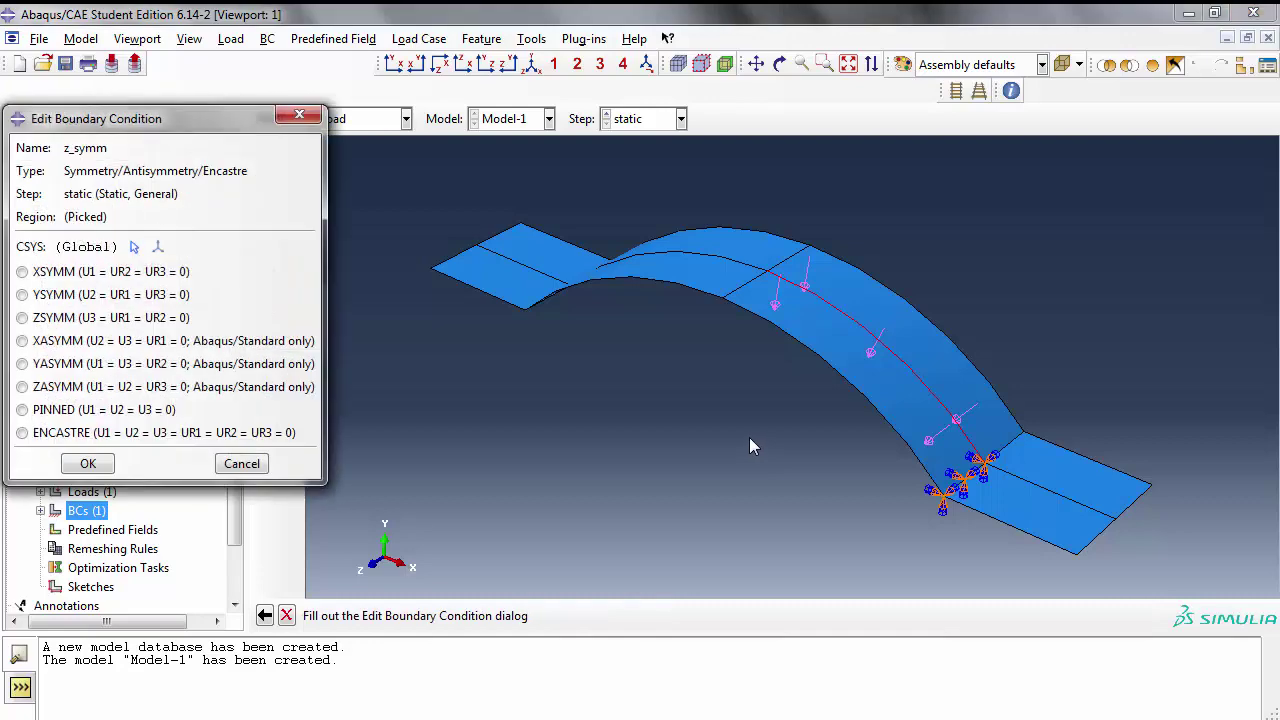
{"action": "left_click_drag", "start_coordinate": [236, 118], "coordinate": [419, 179]}
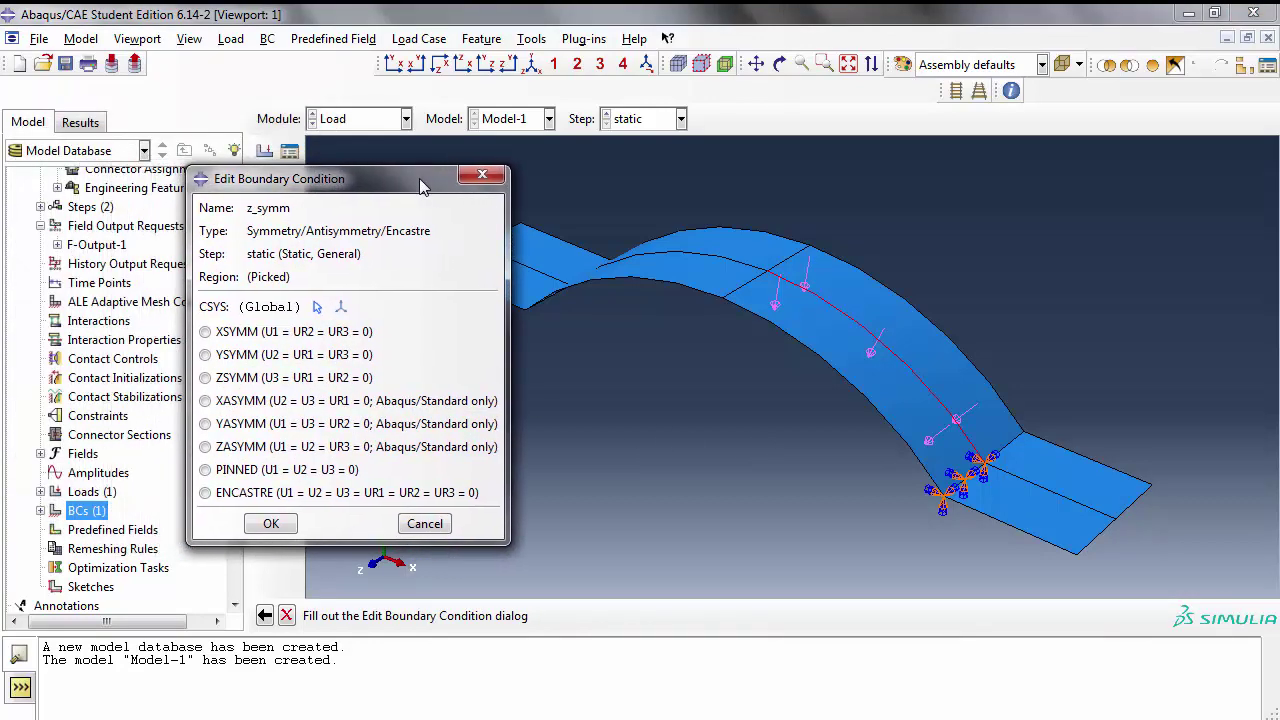
{"action": "left_click", "coordinate": [206, 379]}
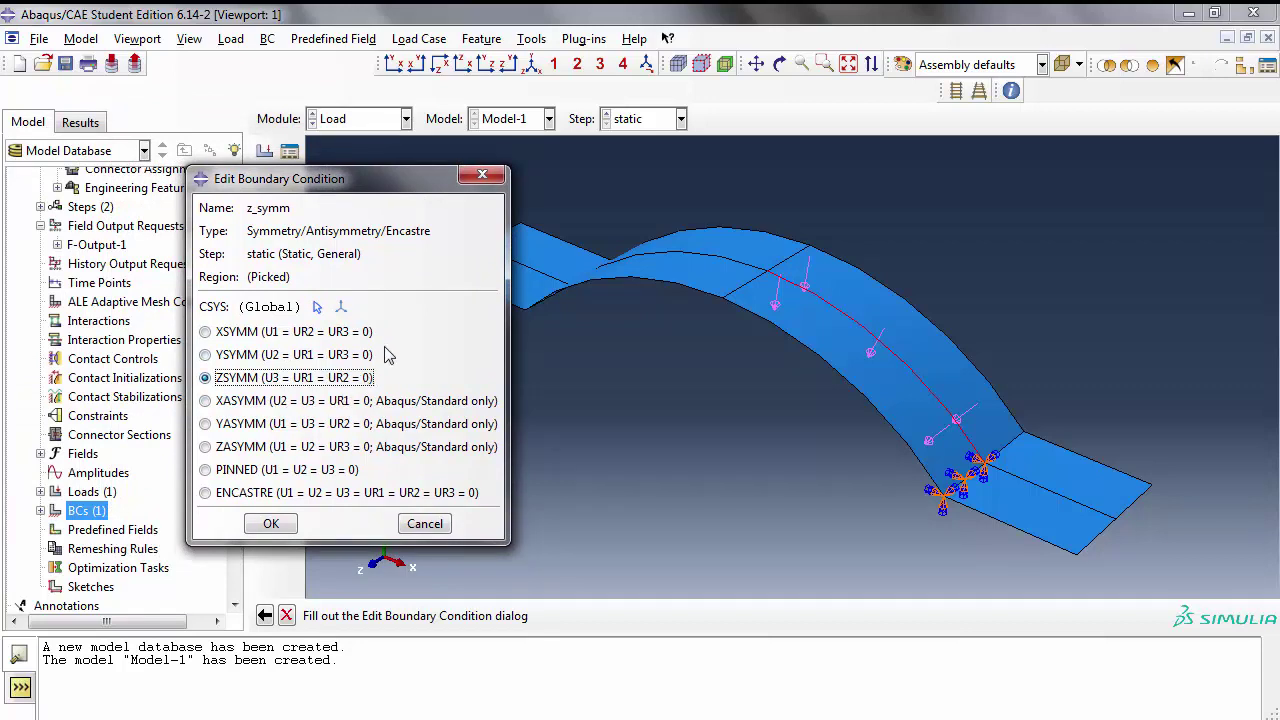
{"action": "left_click", "coordinate": [290, 526]}
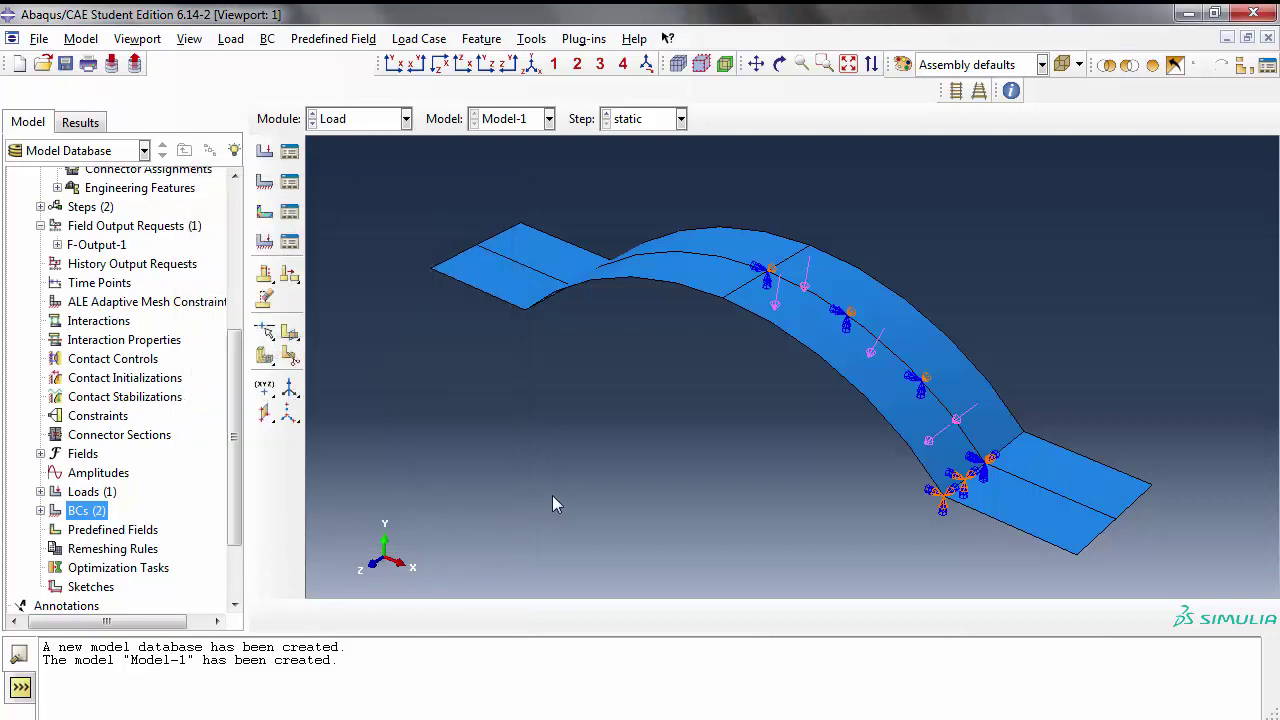
{"action": "left_click", "coordinate": [264, 181]}
{"action": "left_click_drag", "start_coordinate": [810, 251], "coordinate": [317, 215]}
{"action": "type", "text": "x_symm"}
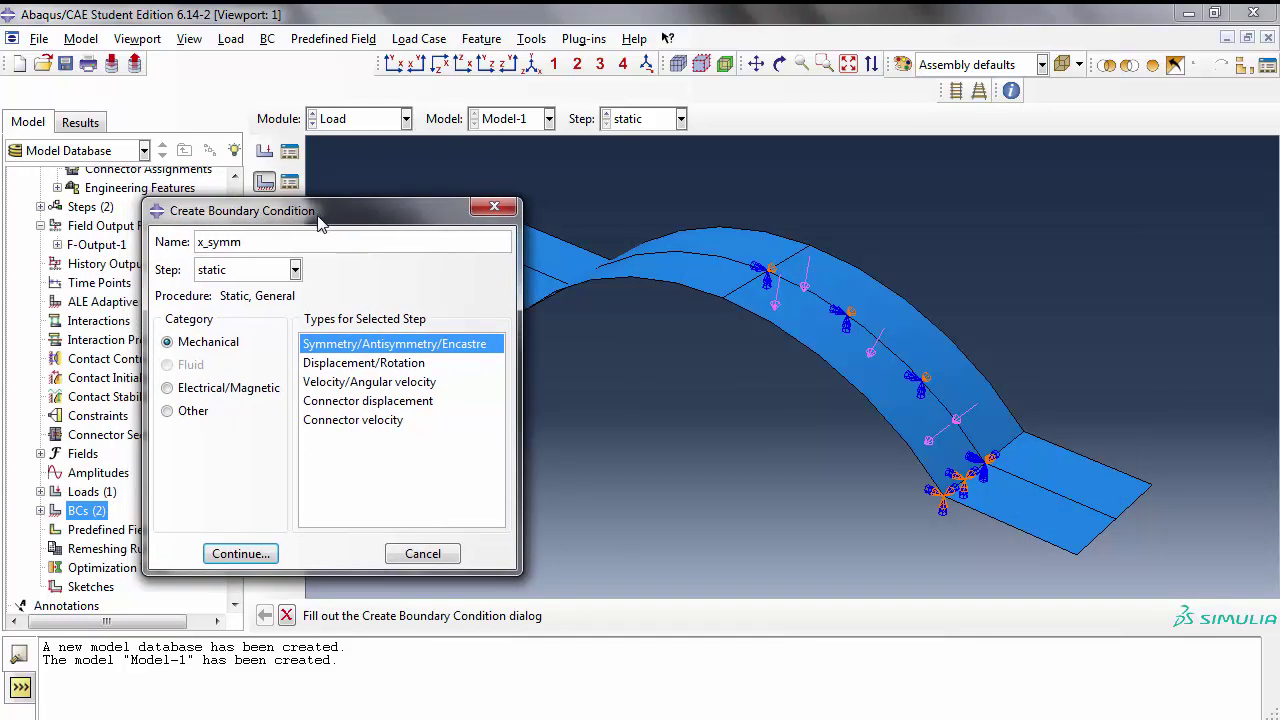
{"action": "left_click", "coordinate": [255, 553]}
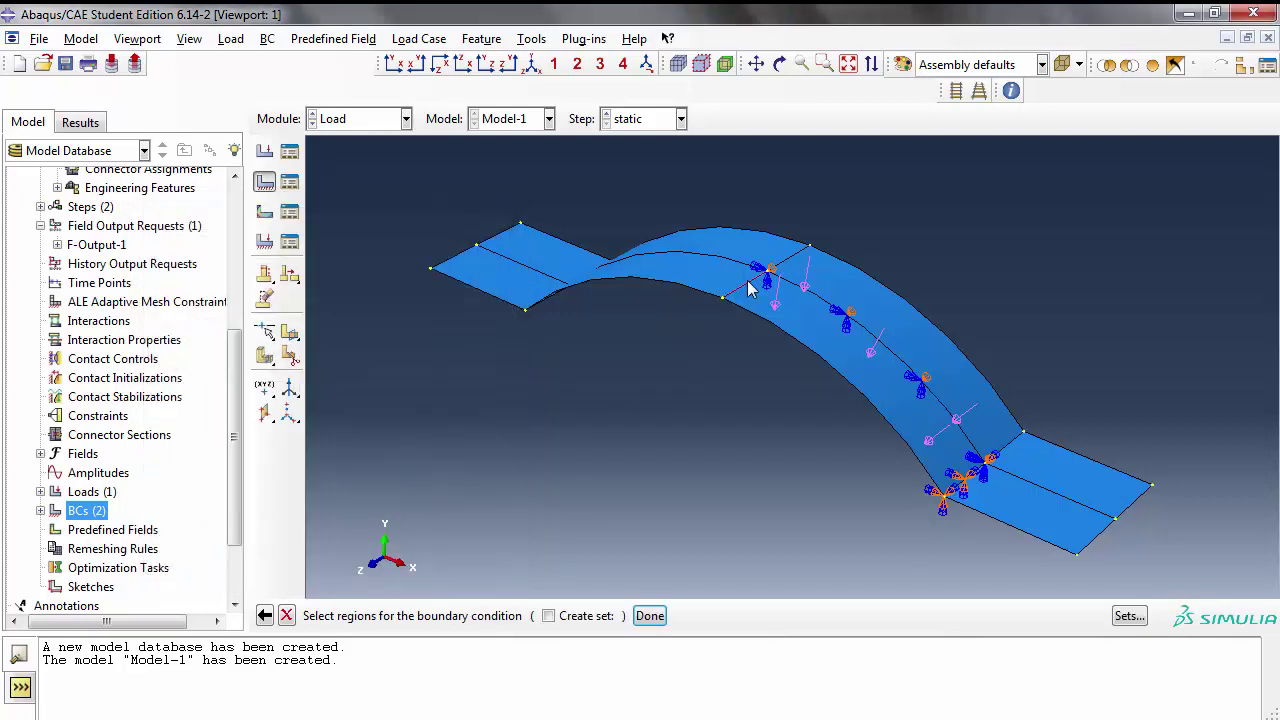
{"action": "left_click", "coordinate": [649, 615]}
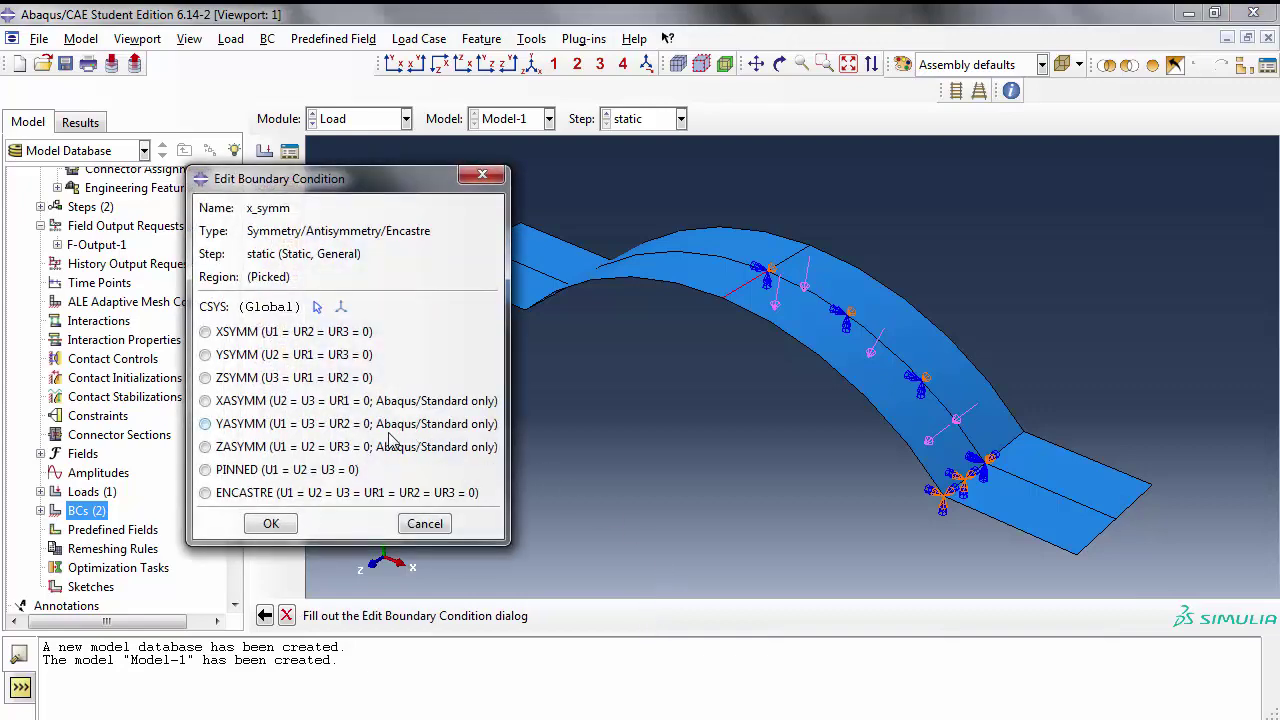
{"action": "left_click", "coordinate": [203, 333]}
{"action": "left_click_drag", "start_coordinate": [364, 190], "coordinate": [310, 203]}
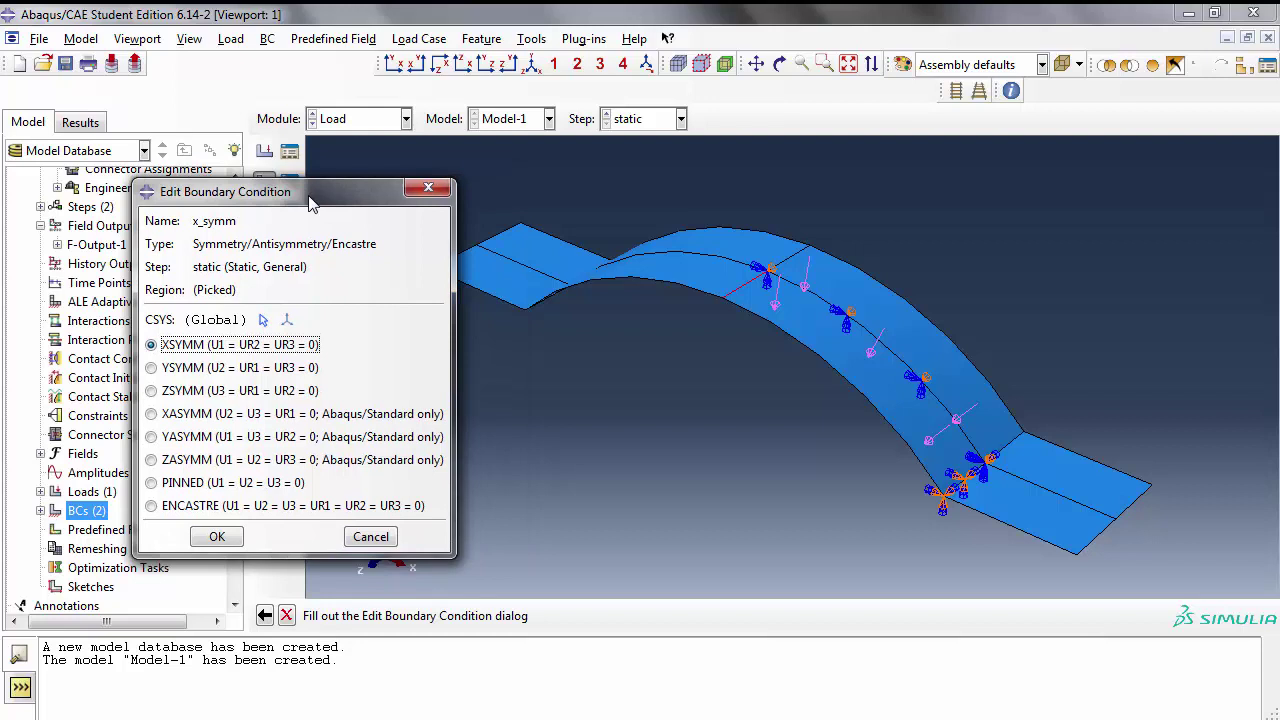
{"action": "left_click", "coordinate": [386, 538]}
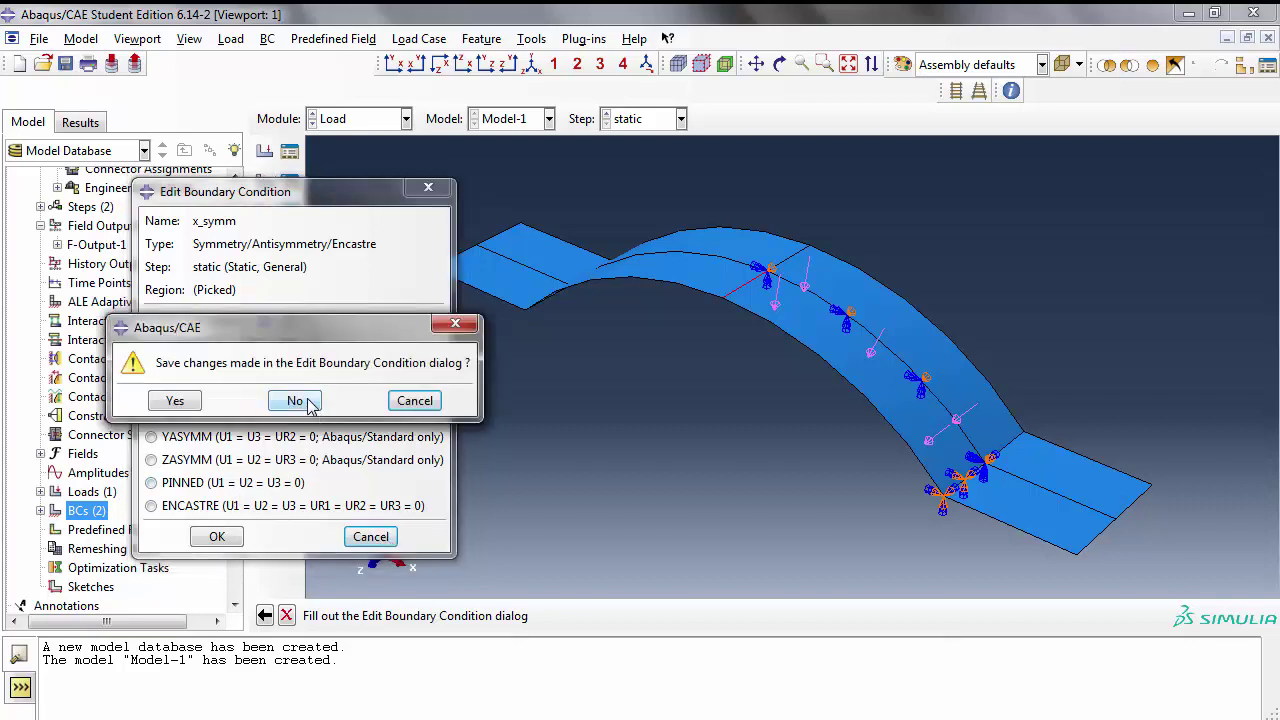
{"action": "left_click", "coordinate": [305, 400]}
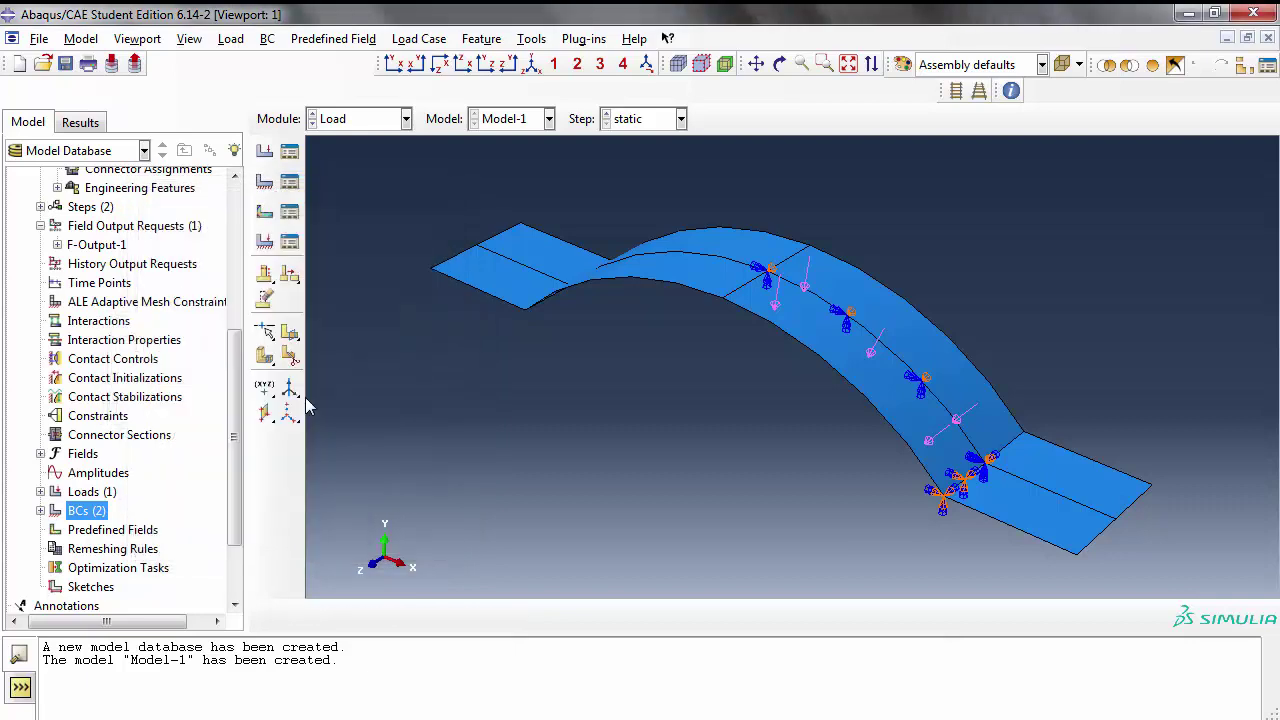
{"action": "double_click", "coordinate": [80, 511]}
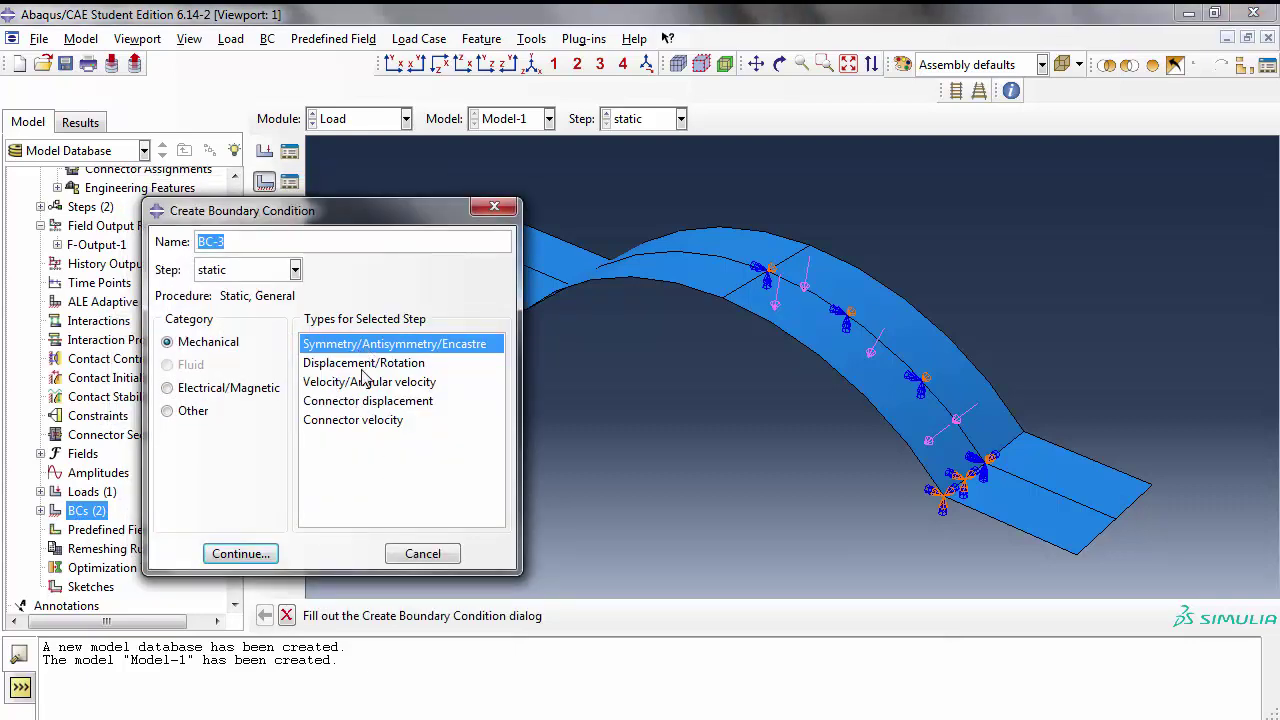
Step: Create Displacement/Rotation condition x_symm holding U1, UR2 and UR3 at 0 on the arch edge
{"action": "left_click", "coordinate": [365, 364]}
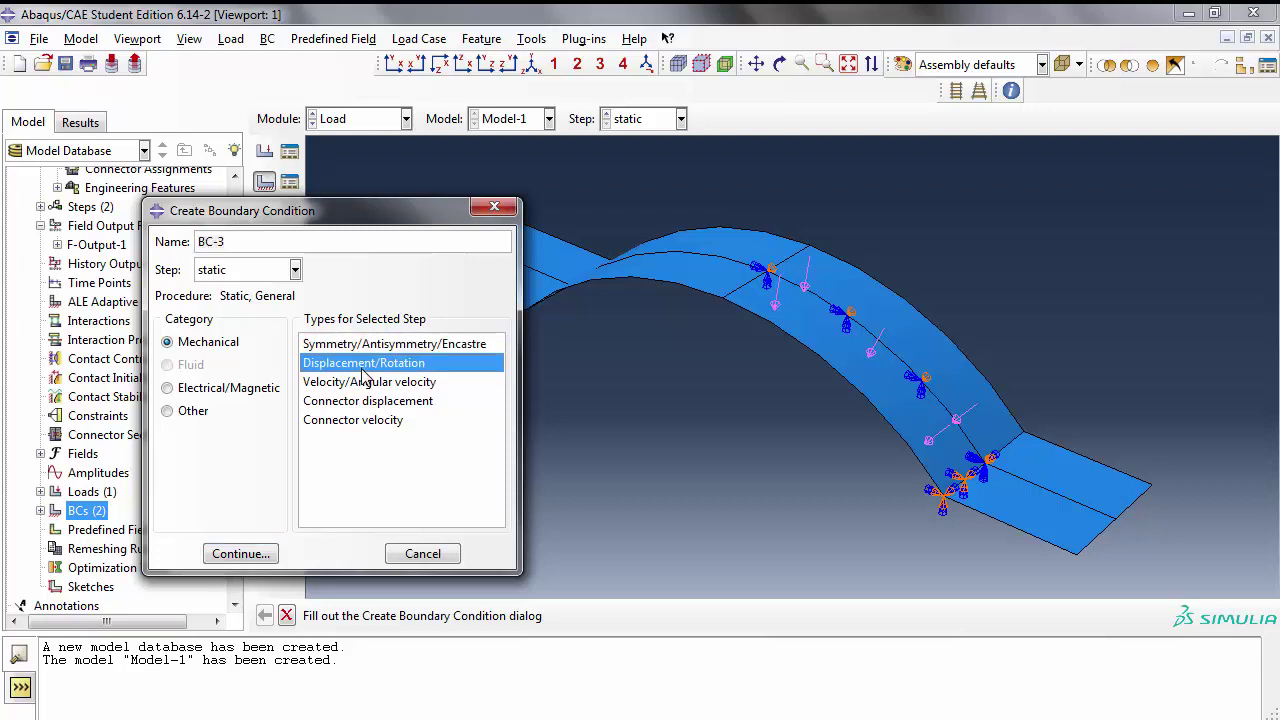
{"action": "triple_click", "coordinate": [296, 247]}
{"action": "type", "text": "x_symm"}
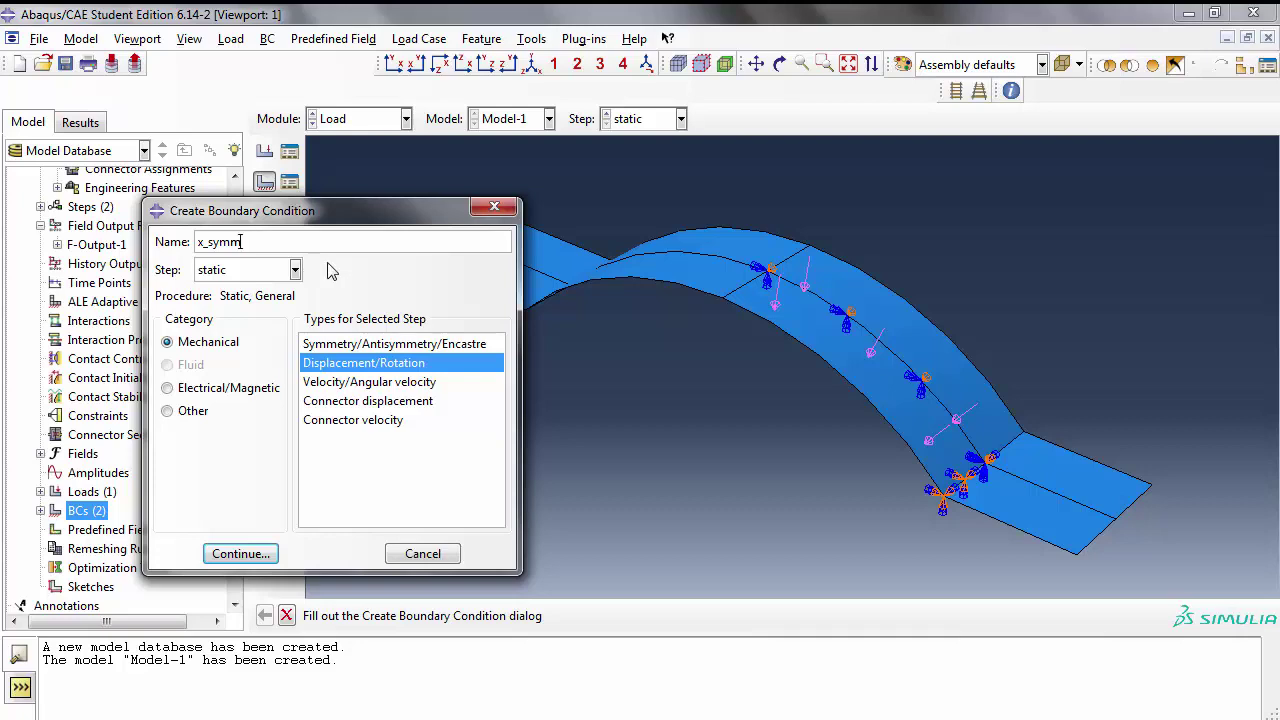
{"action": "left_click", "coordinate": [241, 554]}
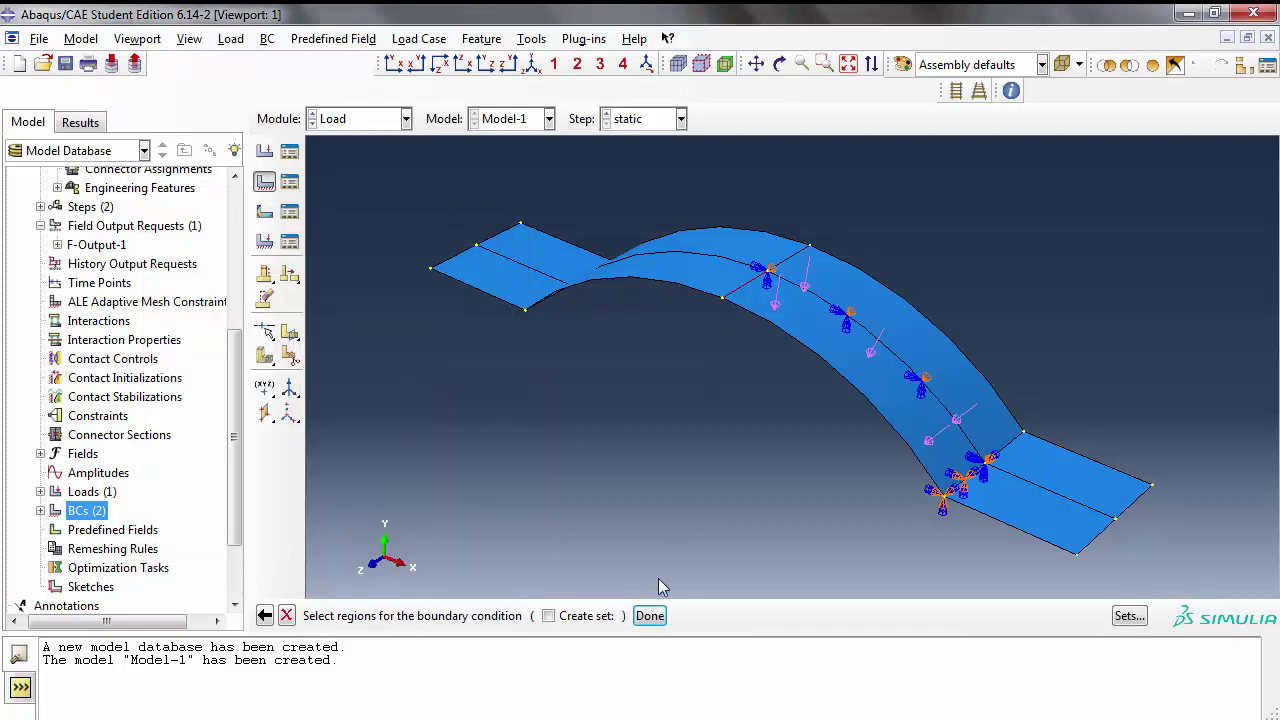
{"action": "left_click", "coordinate": [649, 615]}
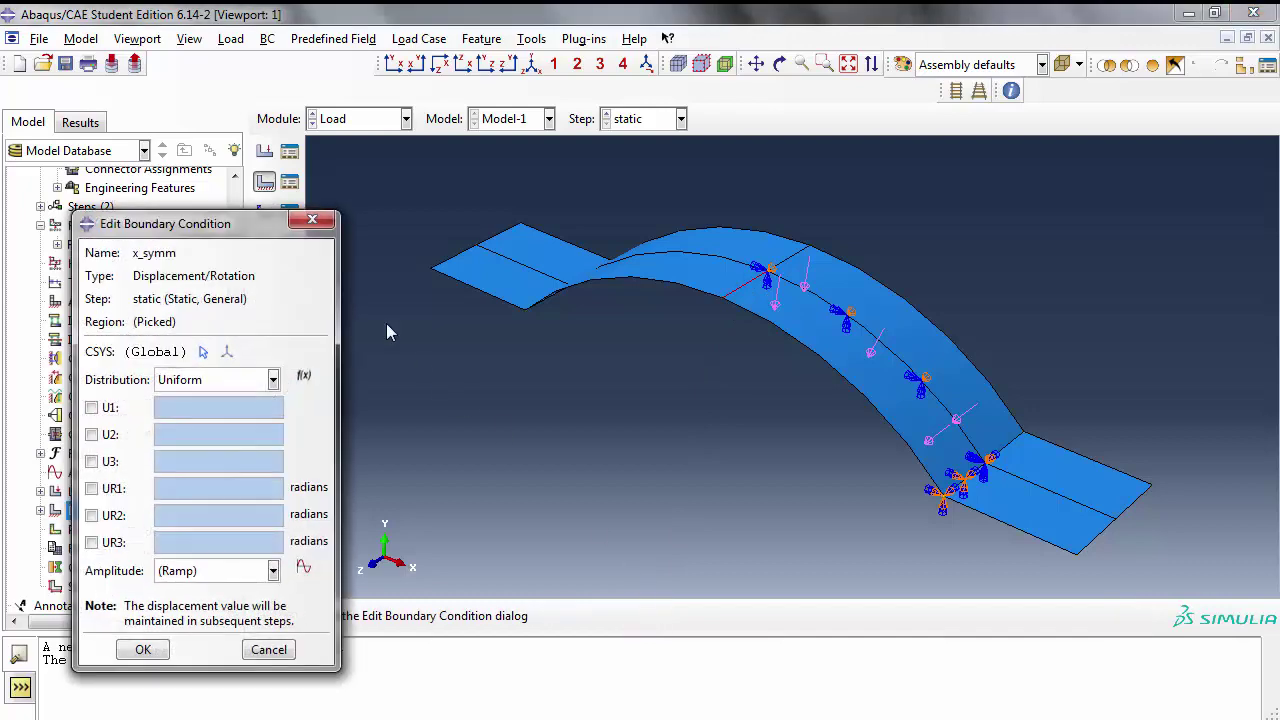
{"action": "left_click_drag", "start_coordinate": [271, 225], "coordinate": [338, 182]}
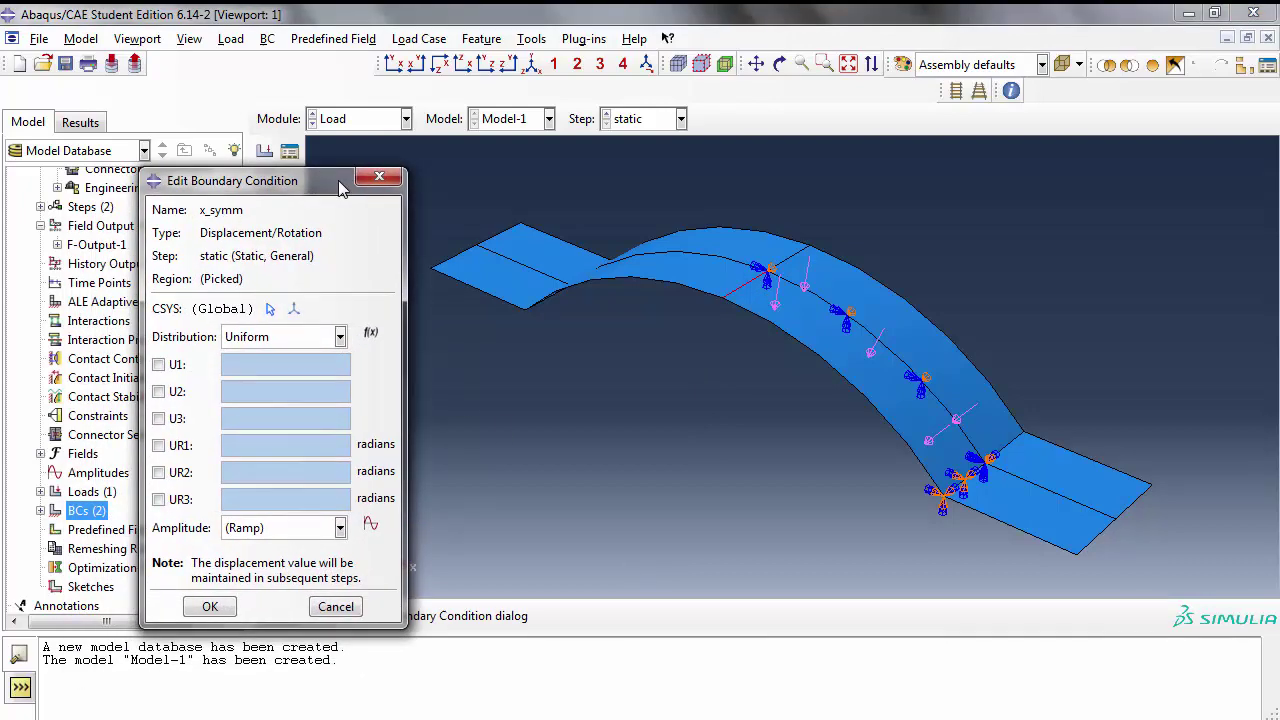
{"action": "left_click", "coordinate": [159, 365]}
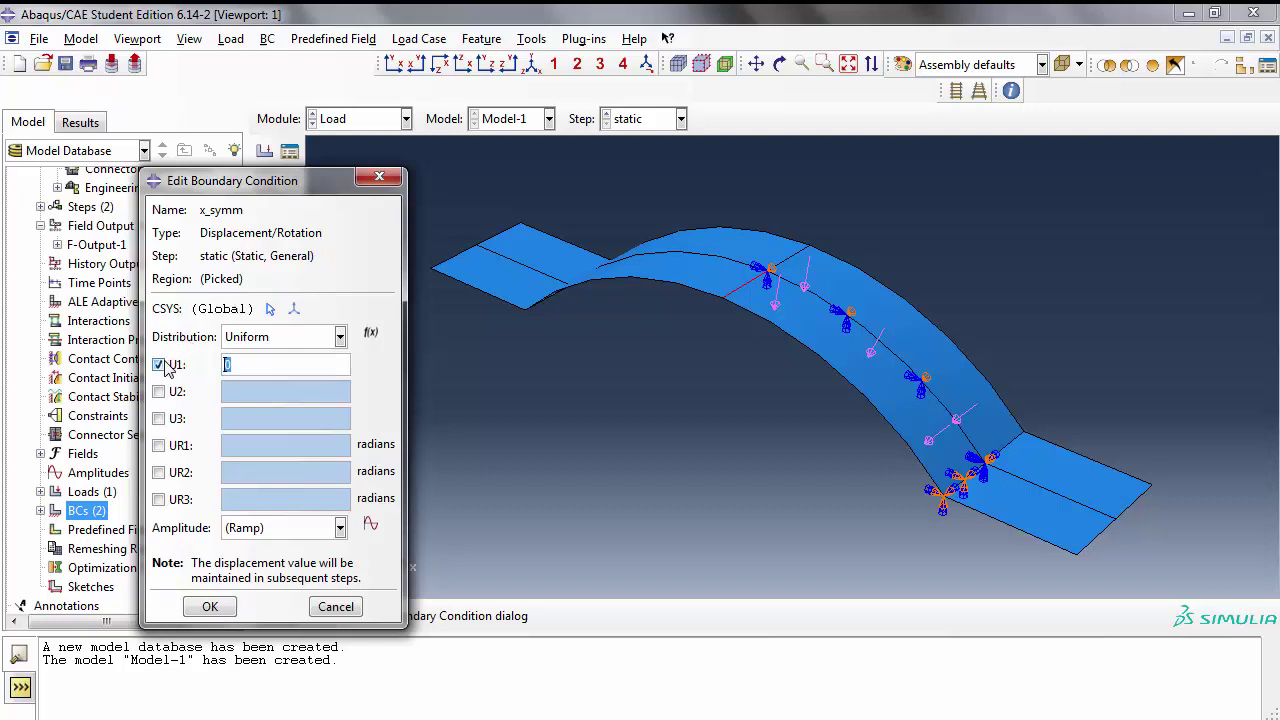
{"action": "left_click", "coordinate": [159, 473]}
{"action": "left_click", "coordinate": [159, 500]}
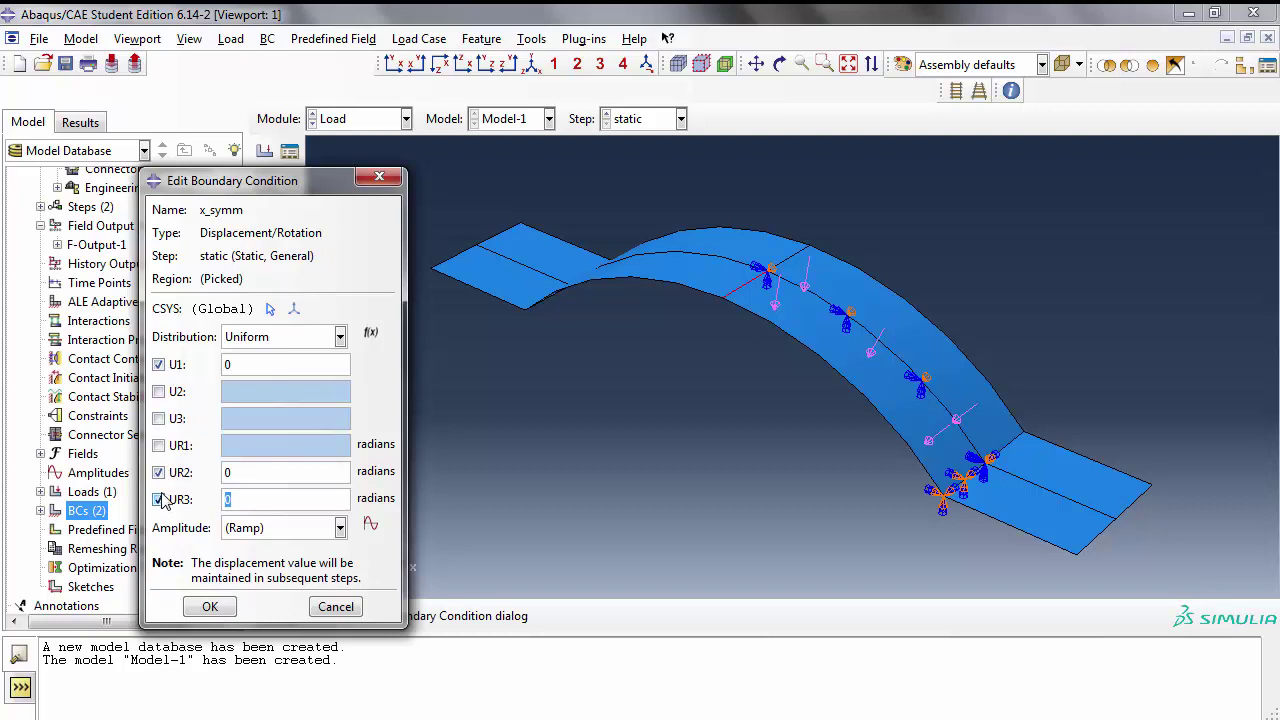
{"action": "left_click", "coordinate": [212, 608]}
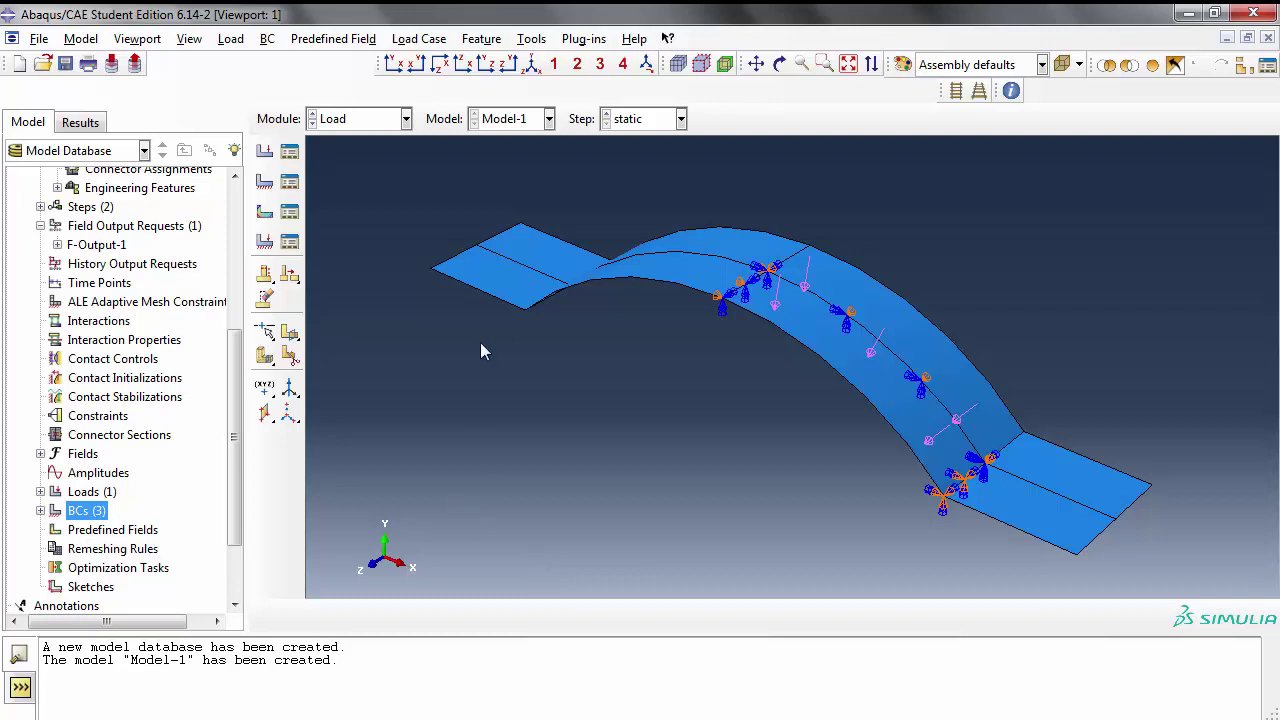
Step: In the Mesh module, change the curved middle face's elements from S4R to full-integration S4
{"action": "left_click", "coordinate": [406, 119]}
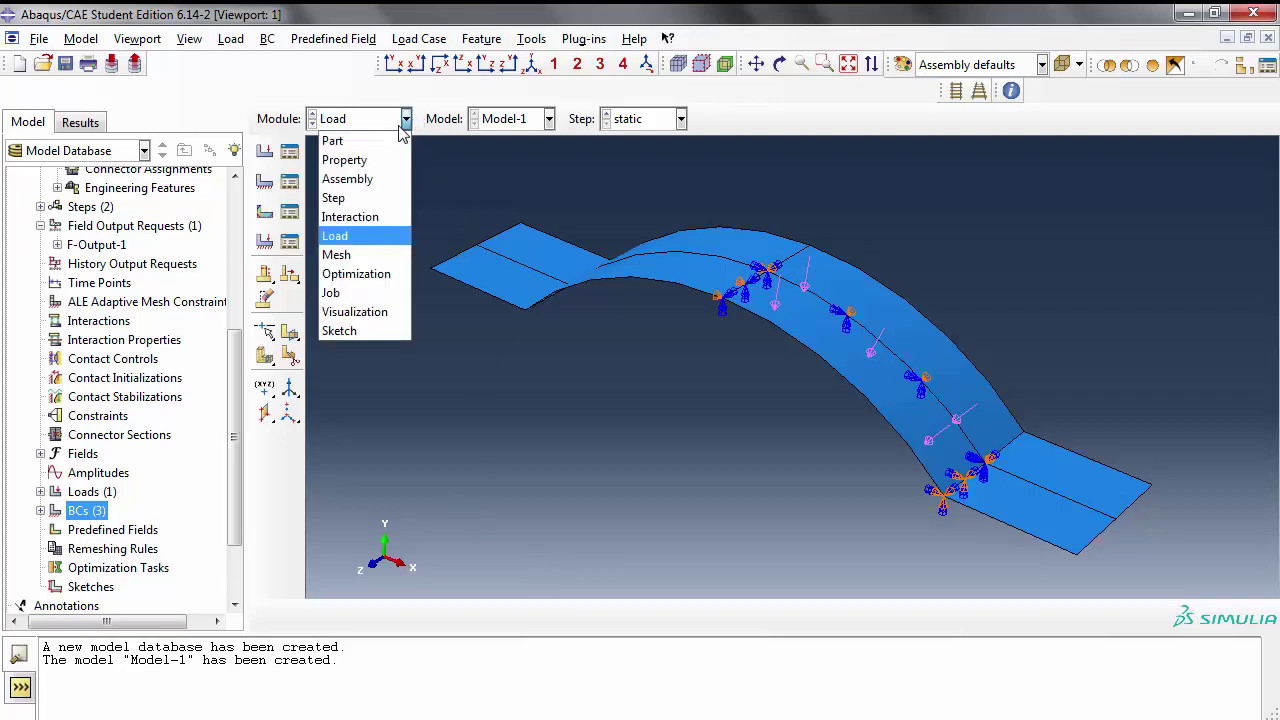
{"action": "left_click", "coordinate": [335, 255]}
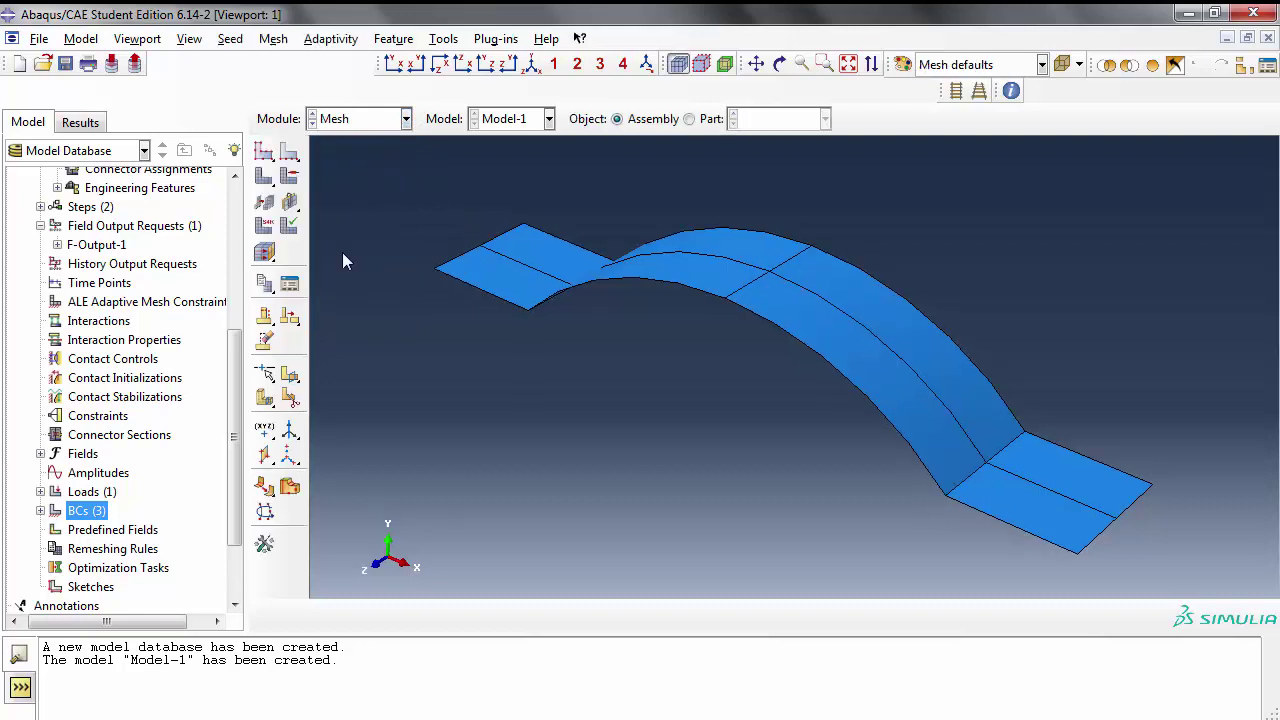
{"action": "left_click", "coordinate": [689, 119]}
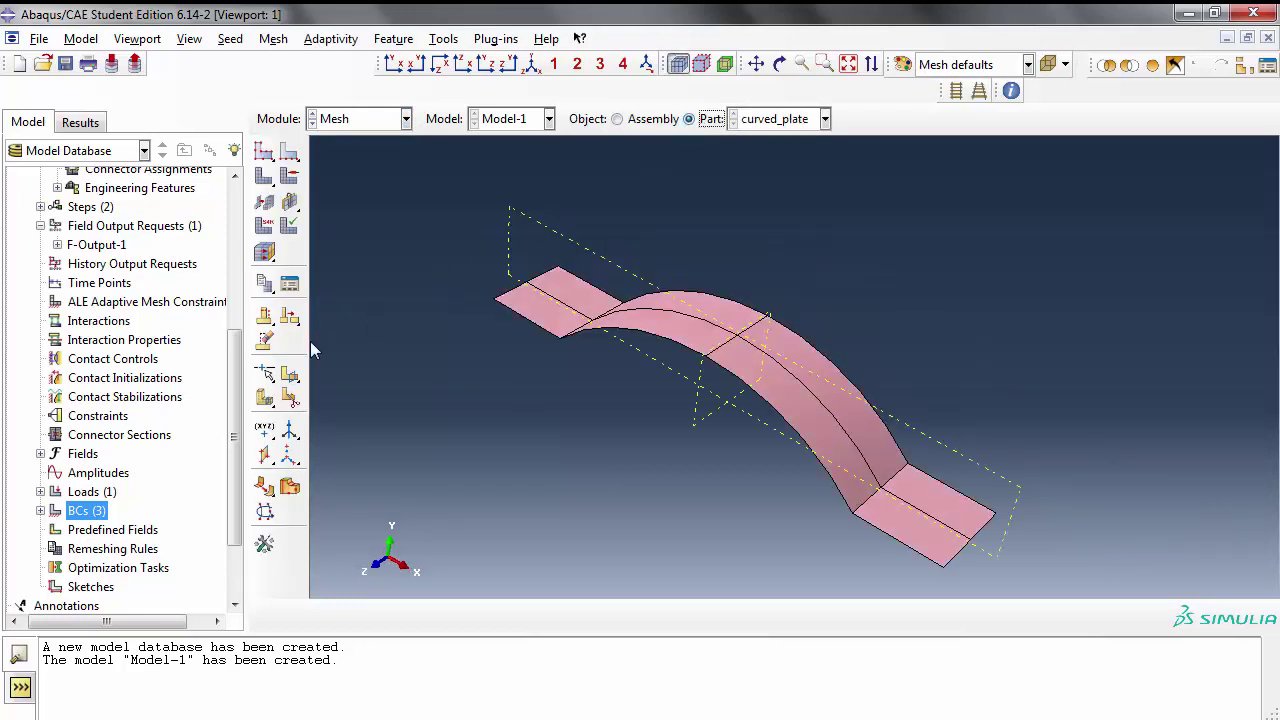
{"action": "left_click", "coordinate": [265, 226]}
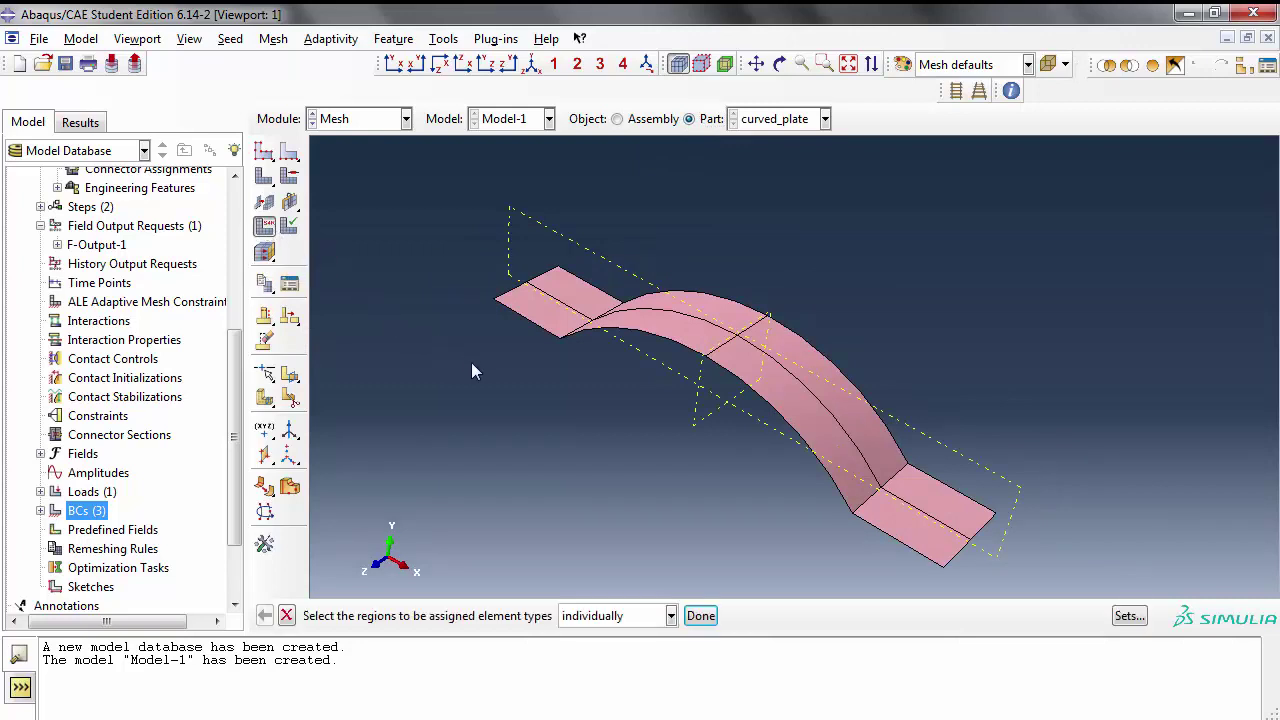
{"action": "left_click", "coordinate": [761, 381]}
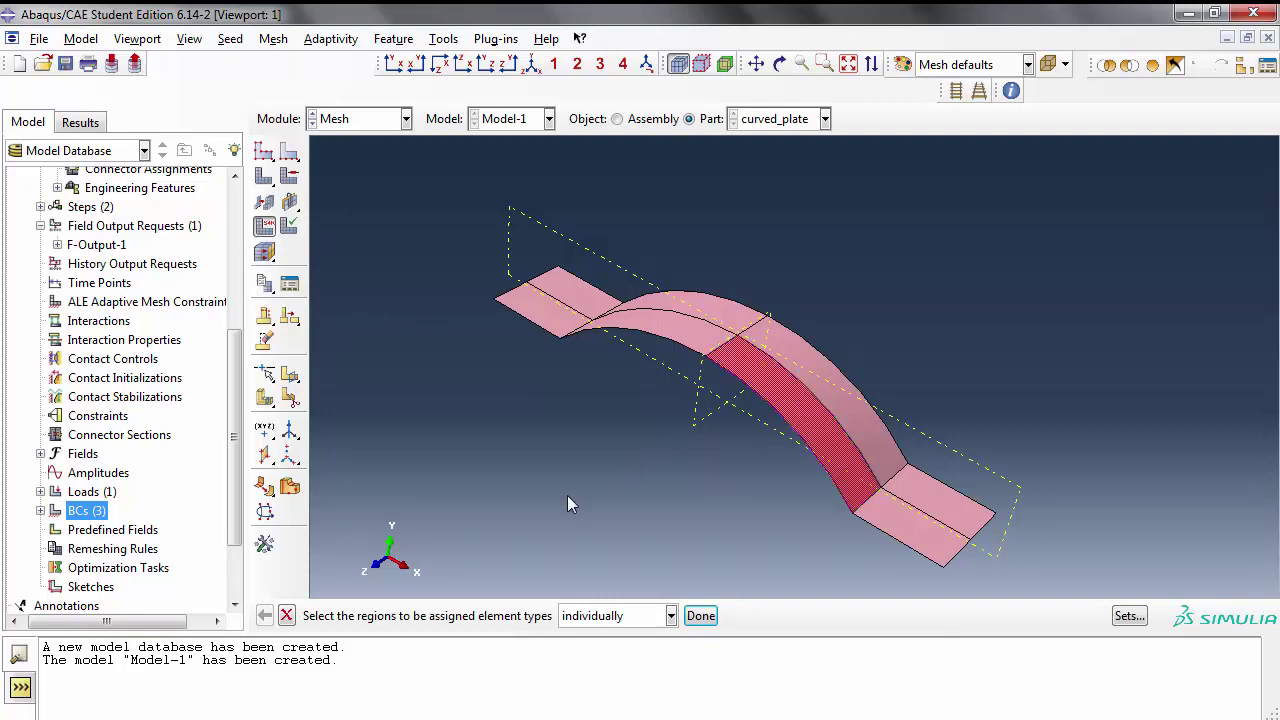
{"action": "left_click", "coordinate": [701, 616]}
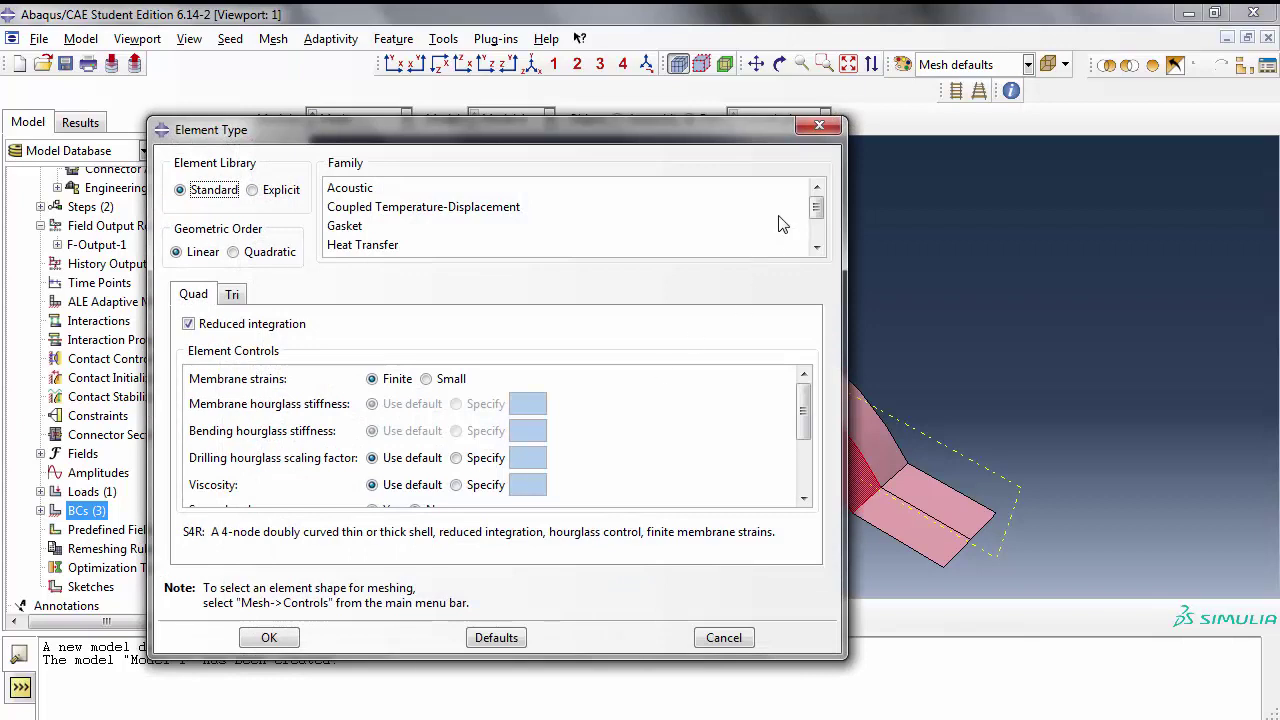
{"action": "left_click_drag", "start_coordinate": [816, 207], "coordinate": [817, 226]}
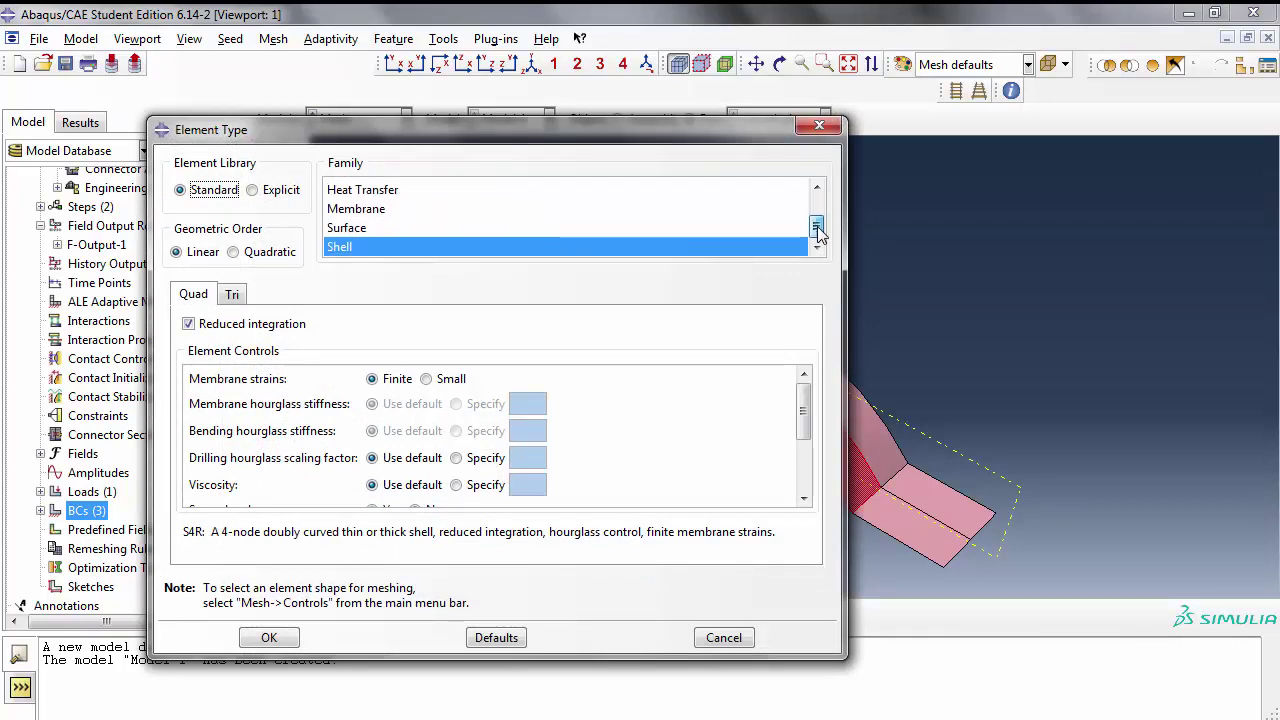
{"action": "left_click", "coordinate": [190, 325]}
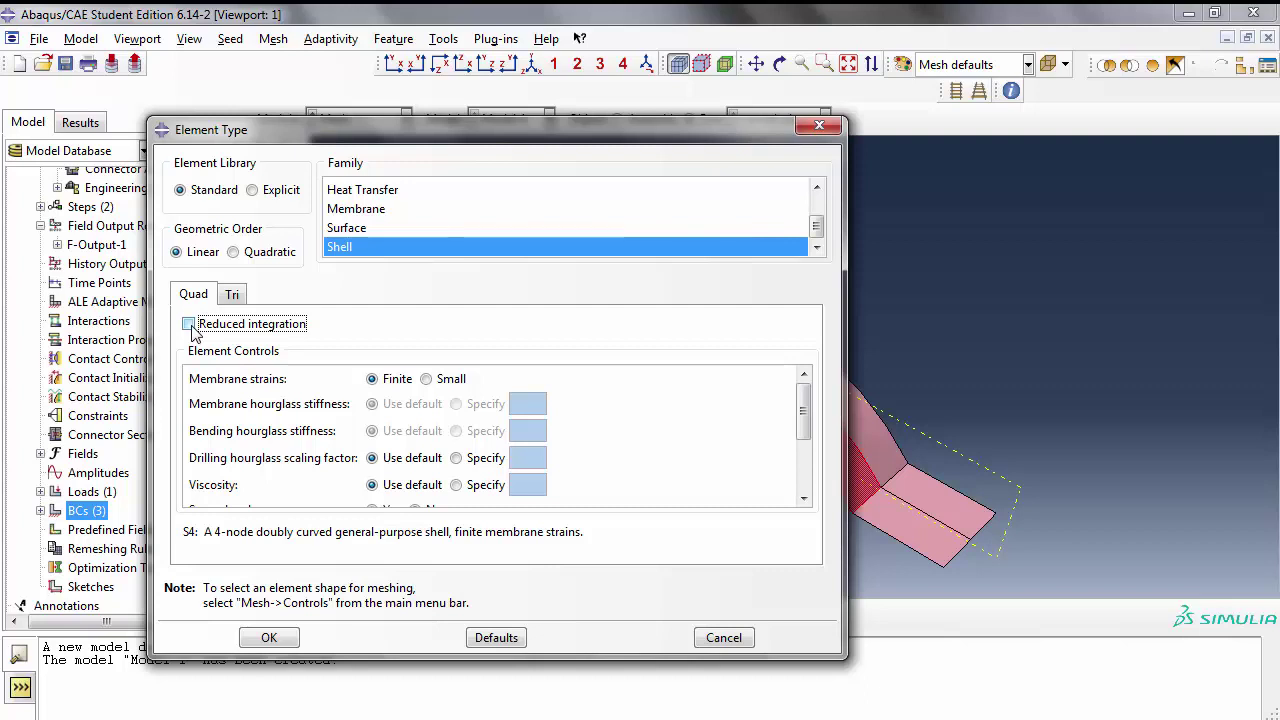
{"action": "triple_click", "coordinate": [185, 533]}
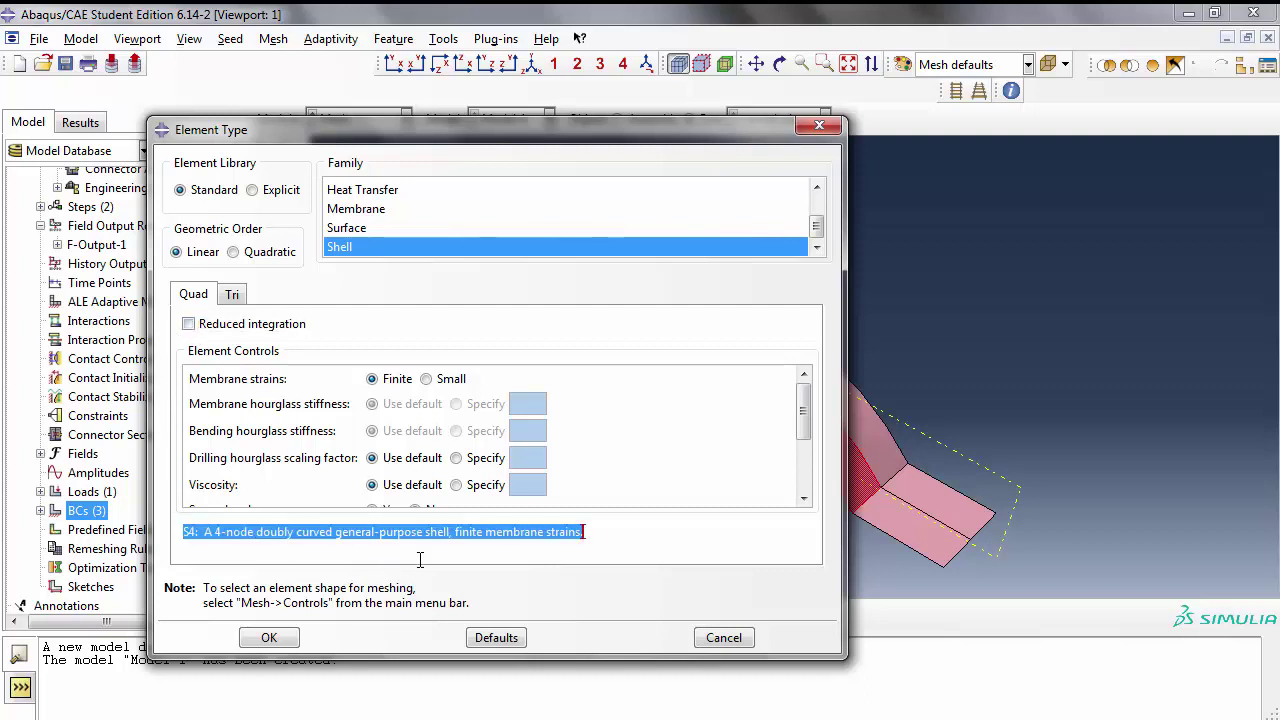
{"action": "left_click_drag", "start_coordinate": [422, 532], "coordinate": [334, 532]}
{"action": "left_click", "coordinate": [269, 638]}
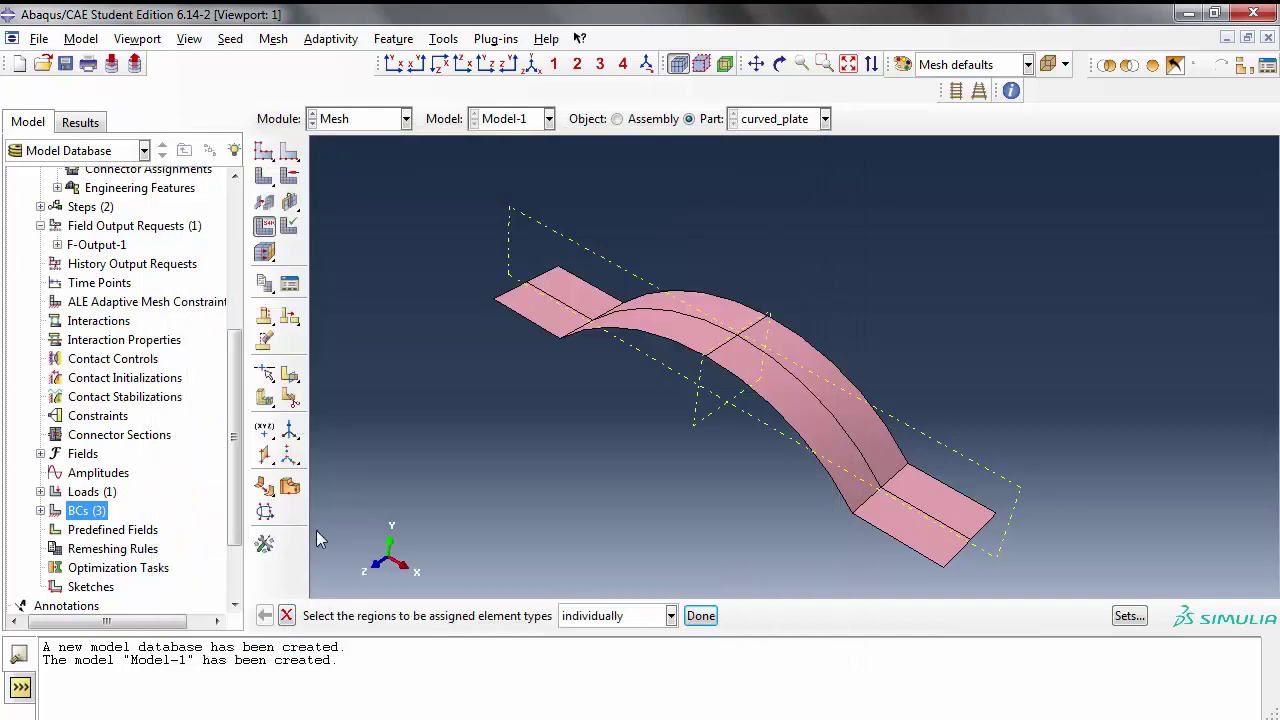
Step: Assign Quad element shape and Structured technique mesh controls to the curved middle face
{"action": "left_click", "coordinate": [288, 179]}
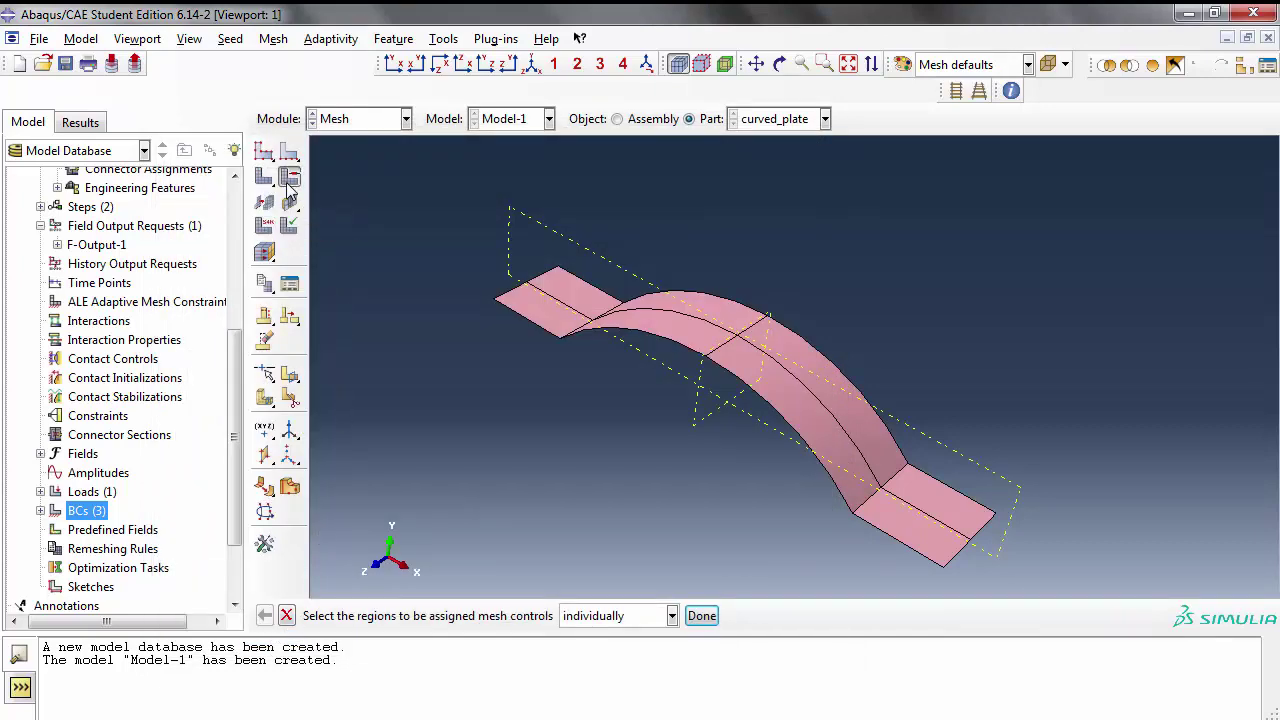
{"action": "left_click", "coordinate": [775, 402]}
{"action": "left_click", "coordinate": [697, 615]}
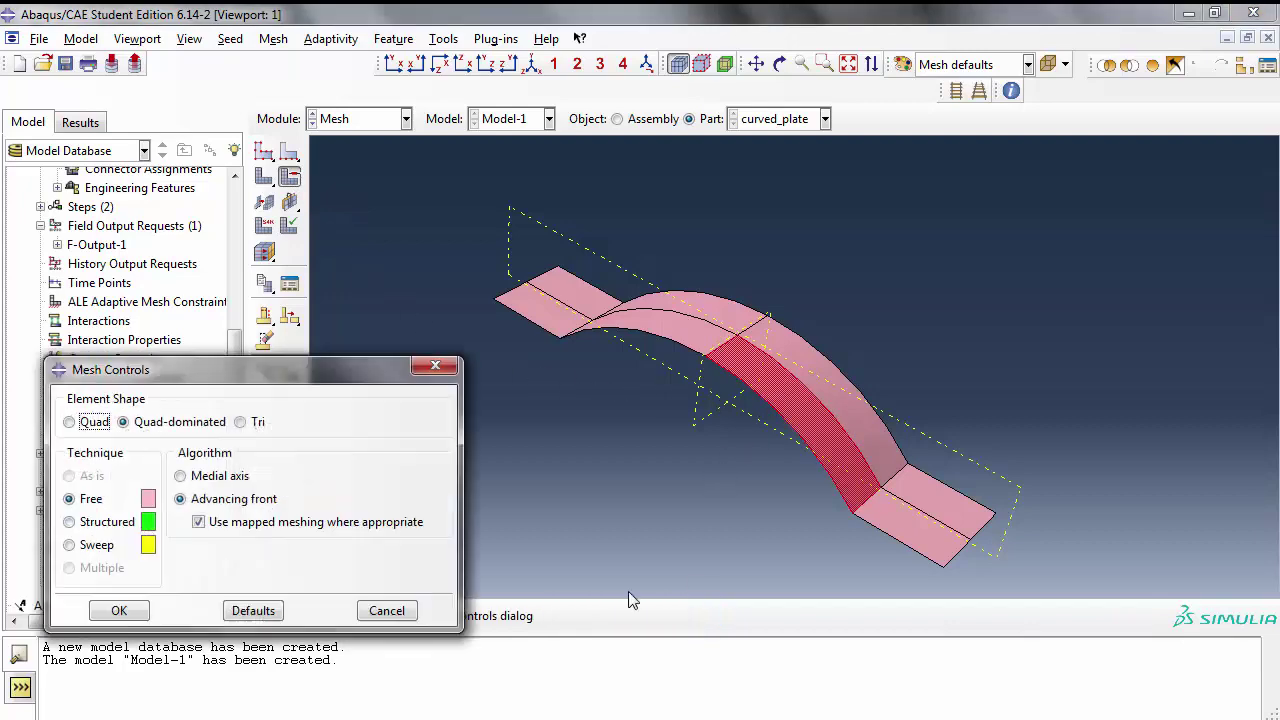
{"action": "left_click", "coordinate": [90, 423]}
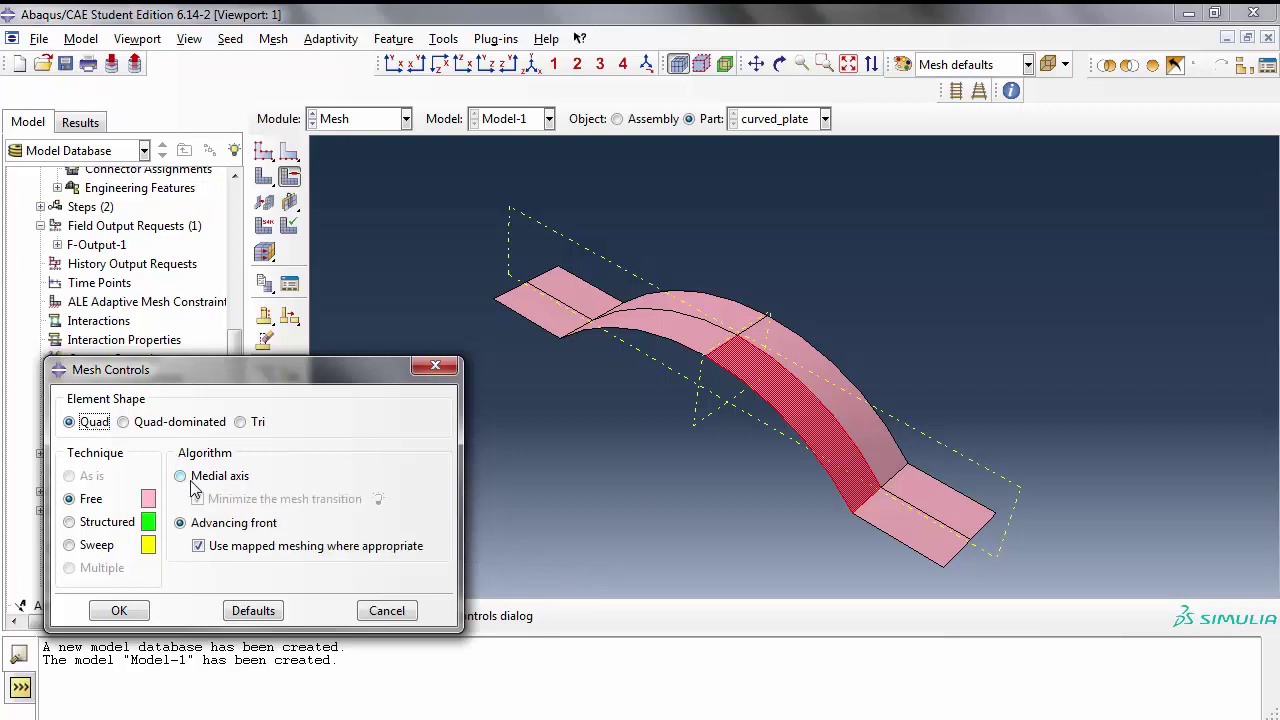
{"action": "left_click", "coordinate": [88, 530]}
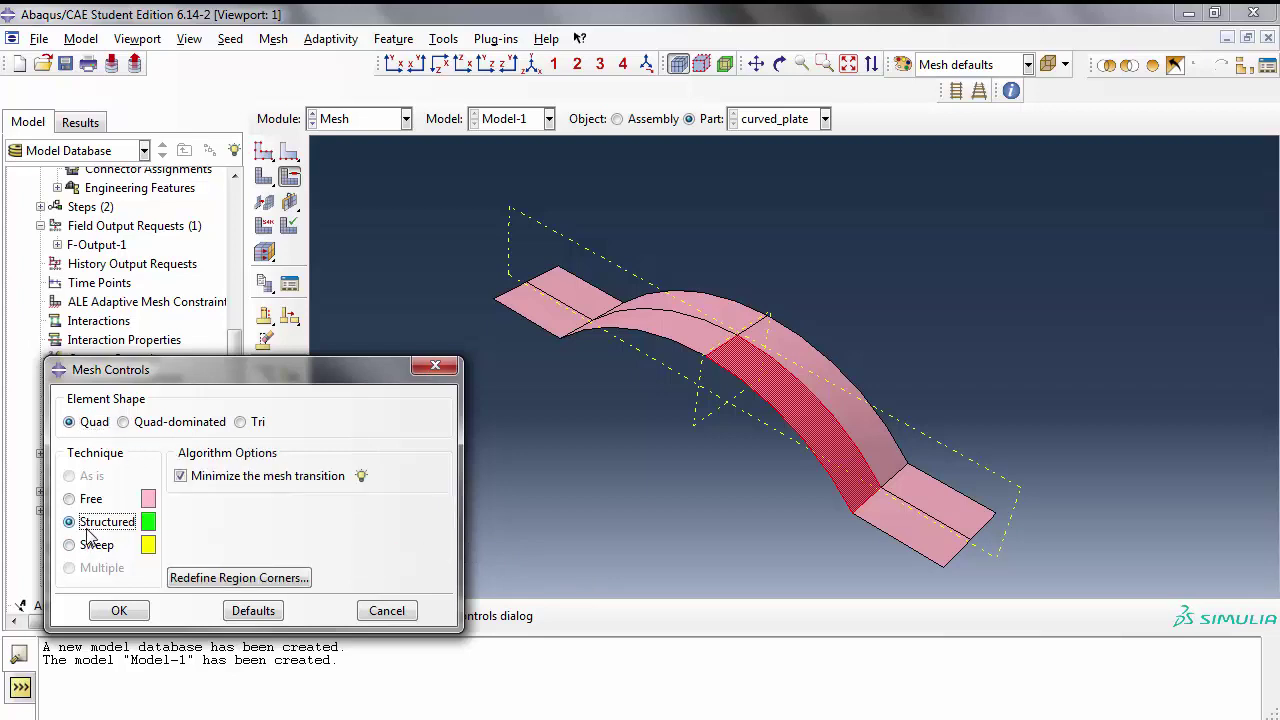
{"action": "left_click_drag", "start_coordinate": [276, 368], "coordinate": [348, 369]}
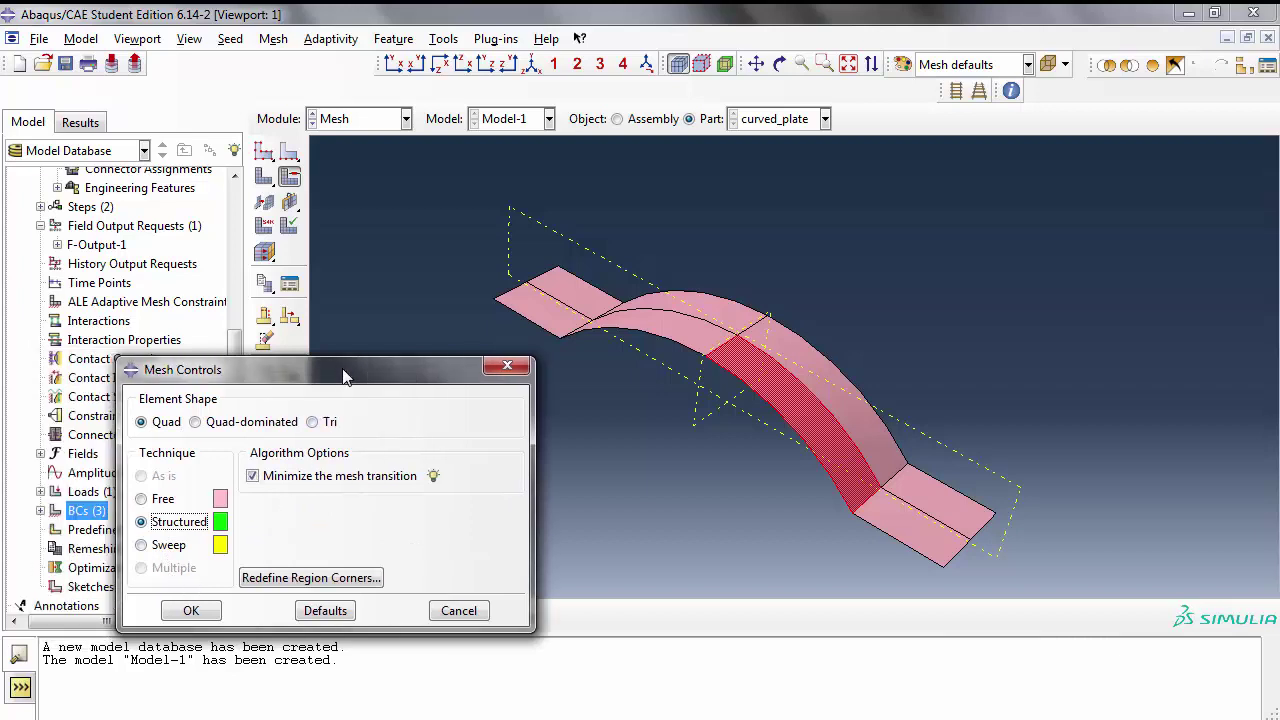
{"action": "left_click", "coordinate": [192, 611]}
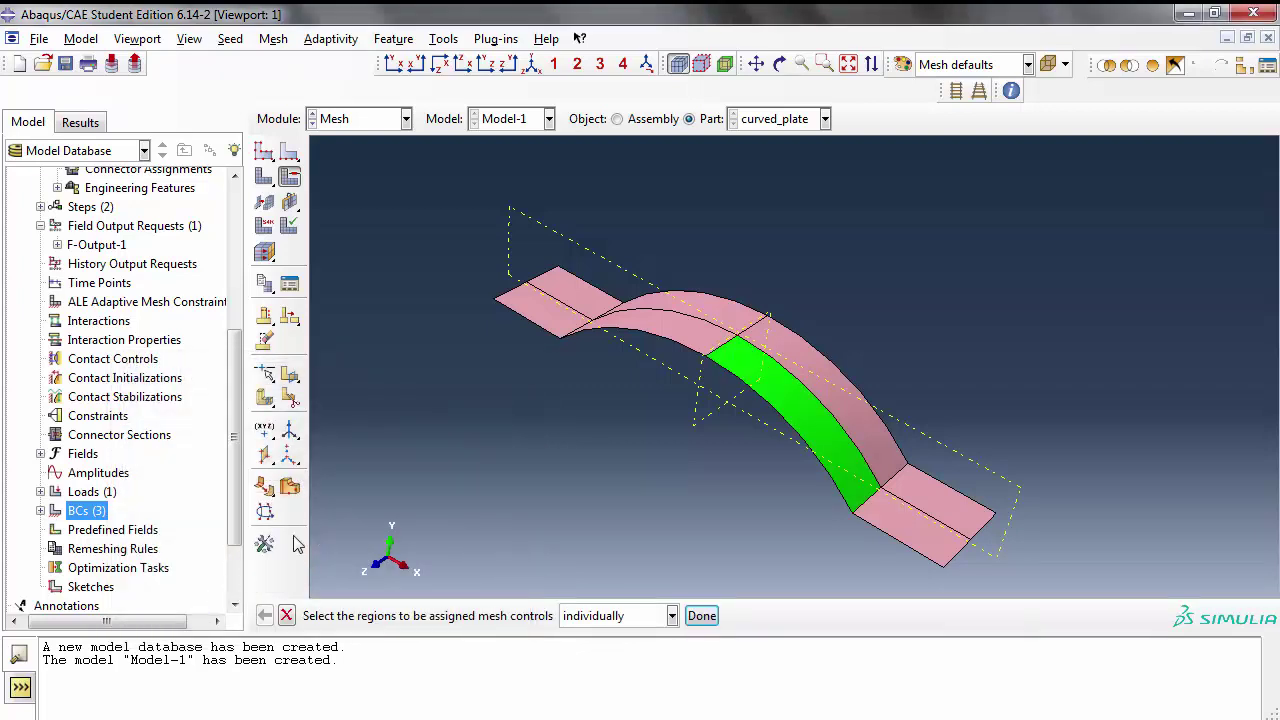
Step: Seed the curved edges by number with 5 elements
{"action": "left_click", "coordinate": [289, 157]}
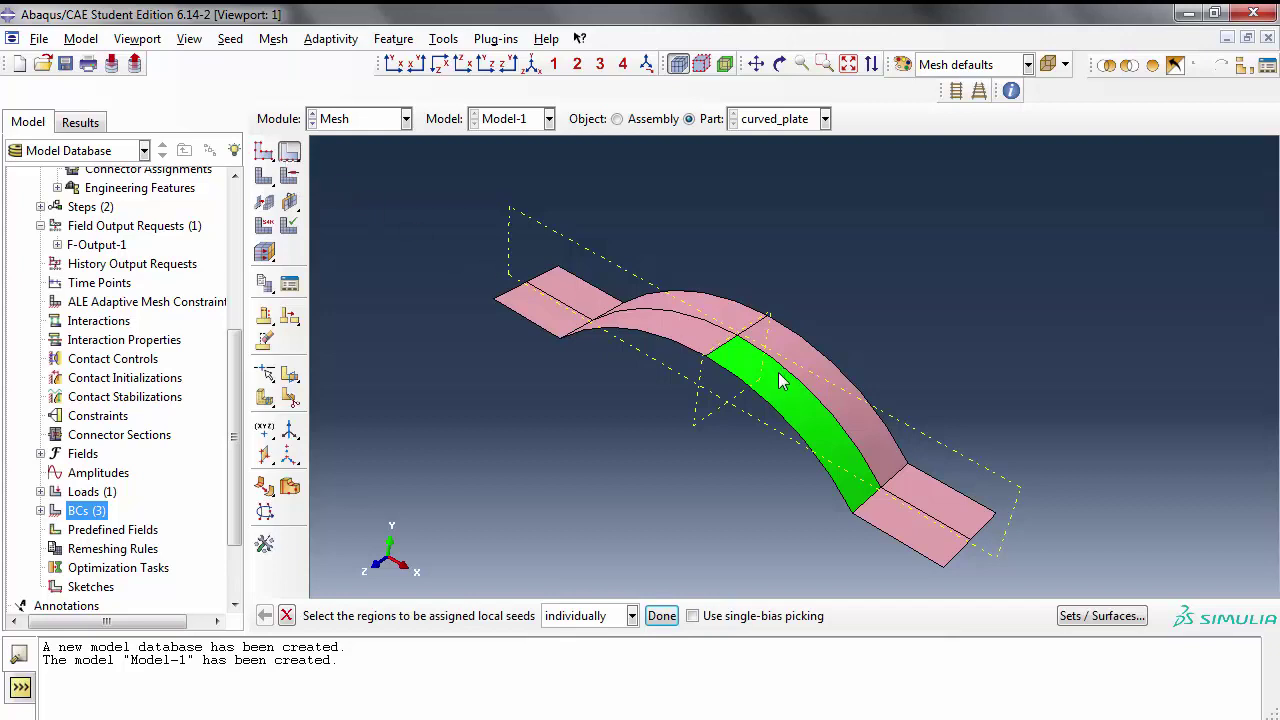
{"action": "scroll", "coordinate": [779, 375], "scroll_direction": "up", "scroll_amount": 3}
{"action": "scroll", "coordinate": [770, 372], "scroll_direction": "down", "scroll_amount": 1}
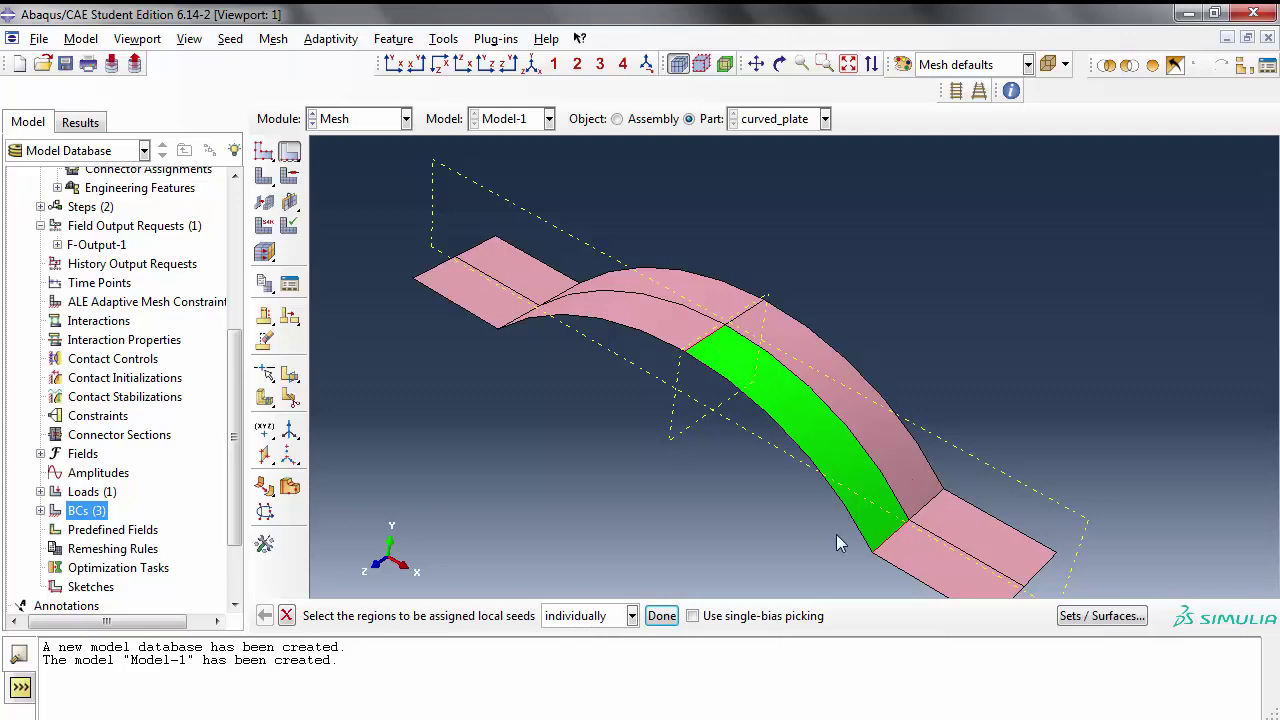
{"action": "middle_click", "coordinate": [701, 466]}
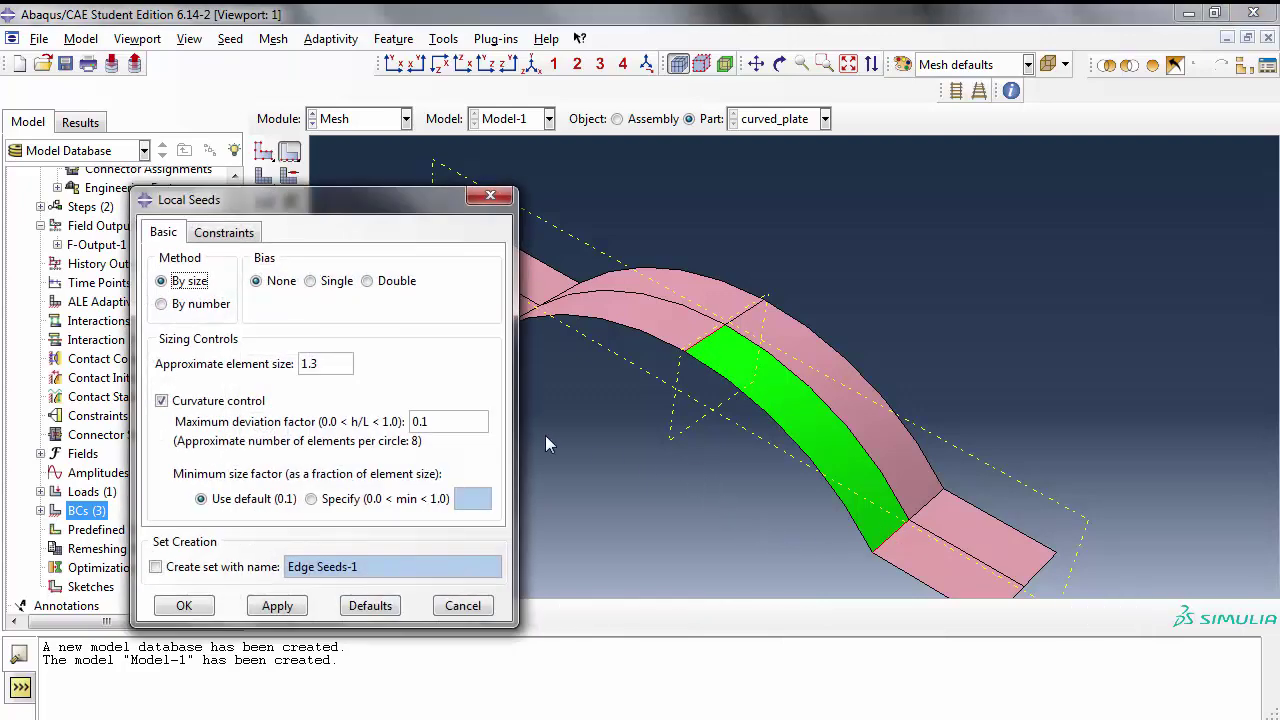
{"action": "left_click", "coordinate": [200, 304]}
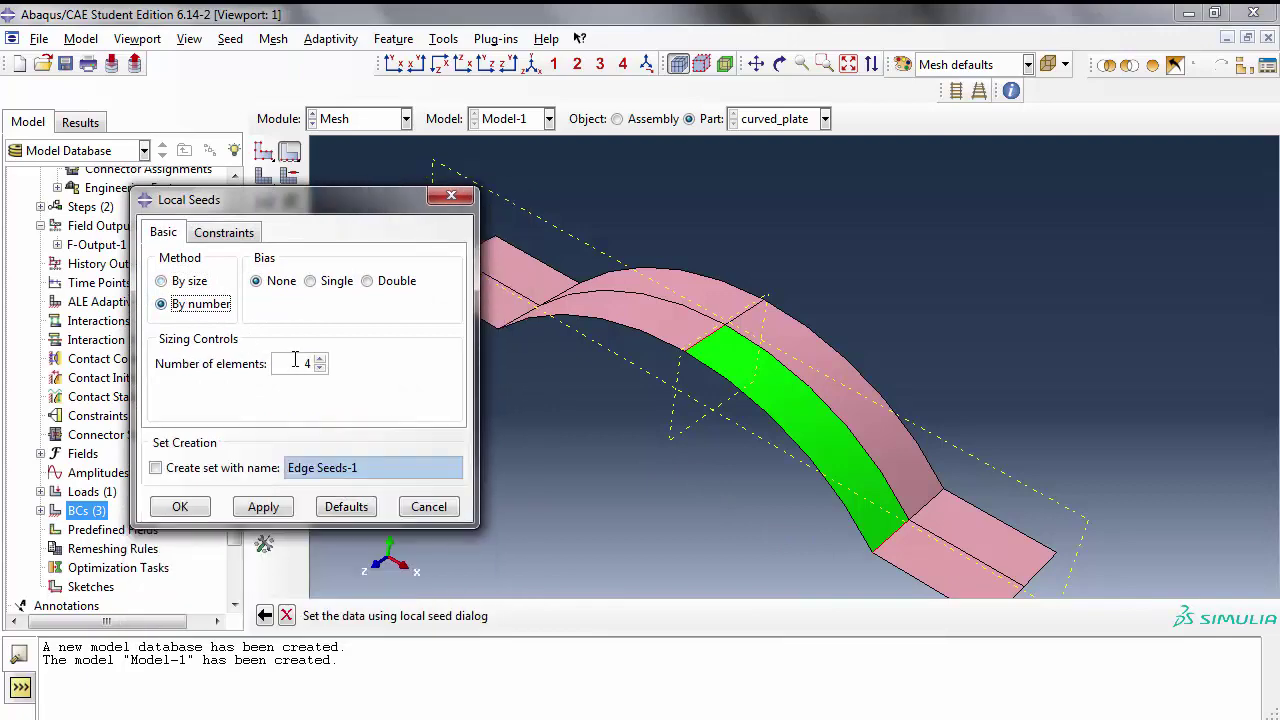
{"action": "left_click", "coordinate": [320, 359]}
{"action": "left_click", "coordinate": [320, 359]}
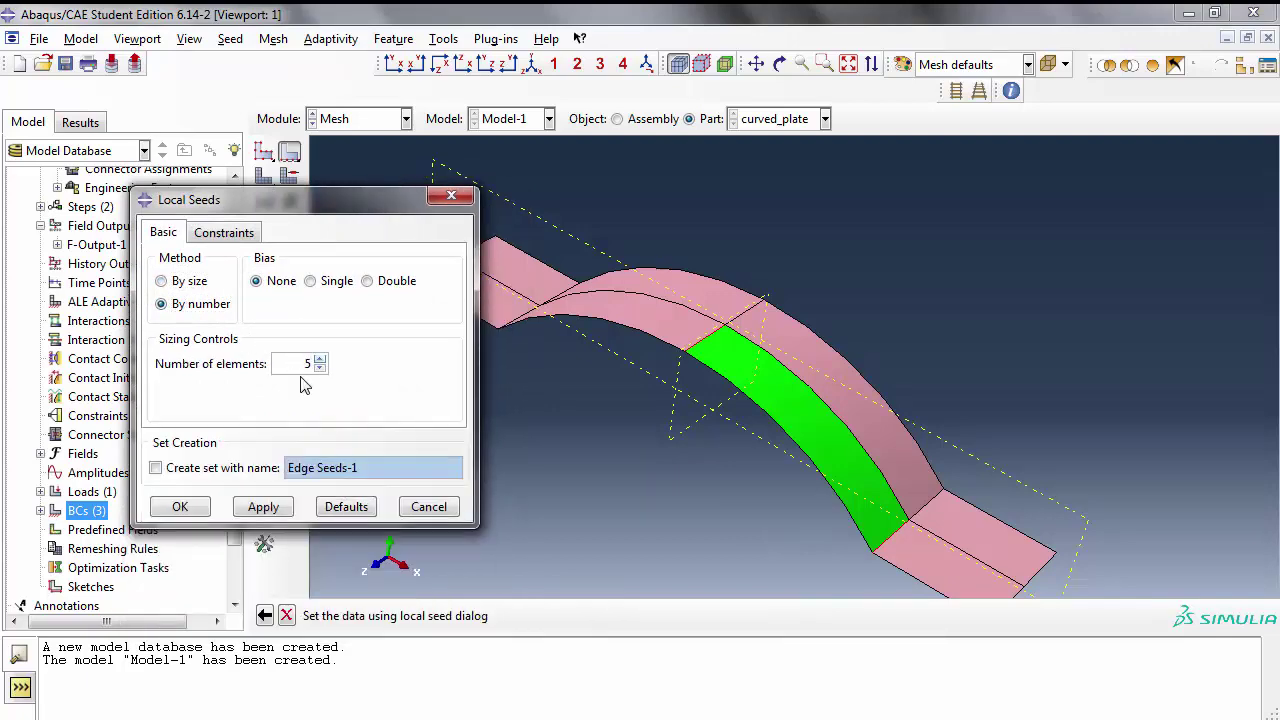
{"action": "left_click", "coordinate": [184, 506]}
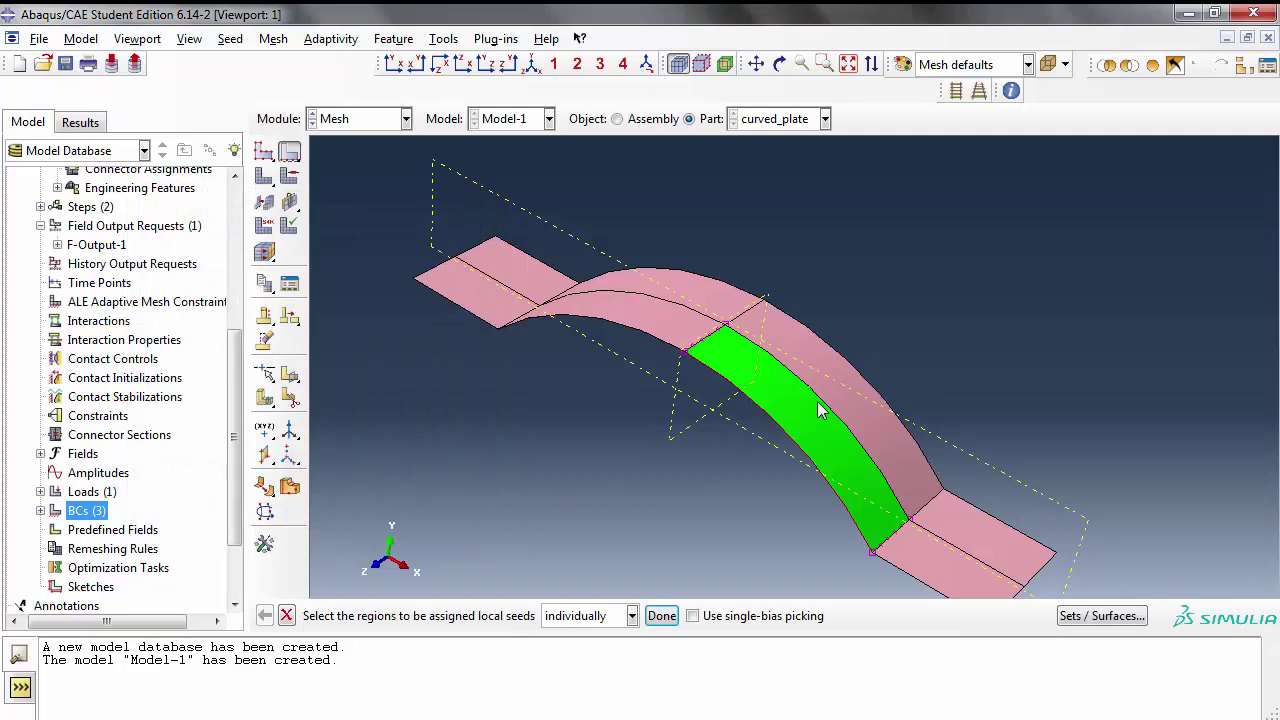
Step: Reseed the curved edges by number with 10 elements each
{"action": "middle_click", "coordinate": [649, 451]}
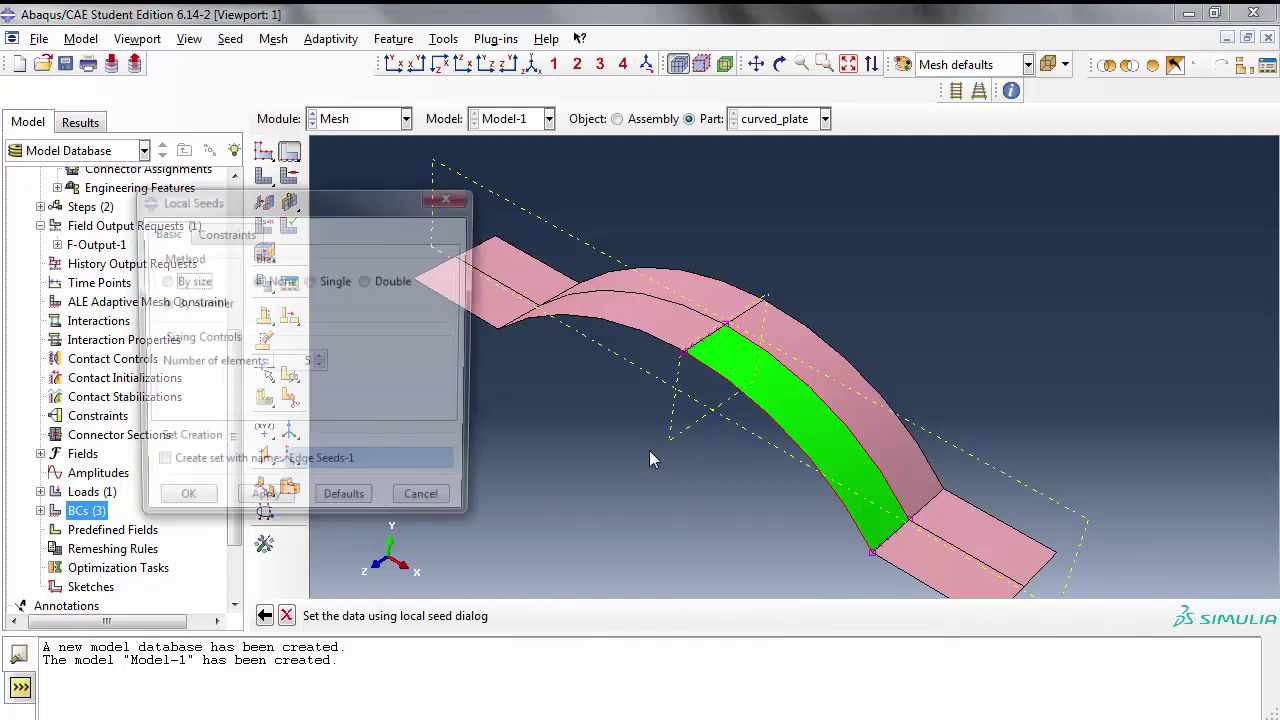
{"action": "left_click", "coordinate": [320, 368]}
{"action": "left_click", "coordinate": [320, 368]}
{"action": "left_click", "coordinate": [320, 368]}
{"action": "left_click", "coordinate": [320, 368]}
{"action": "type", "text": "10"}
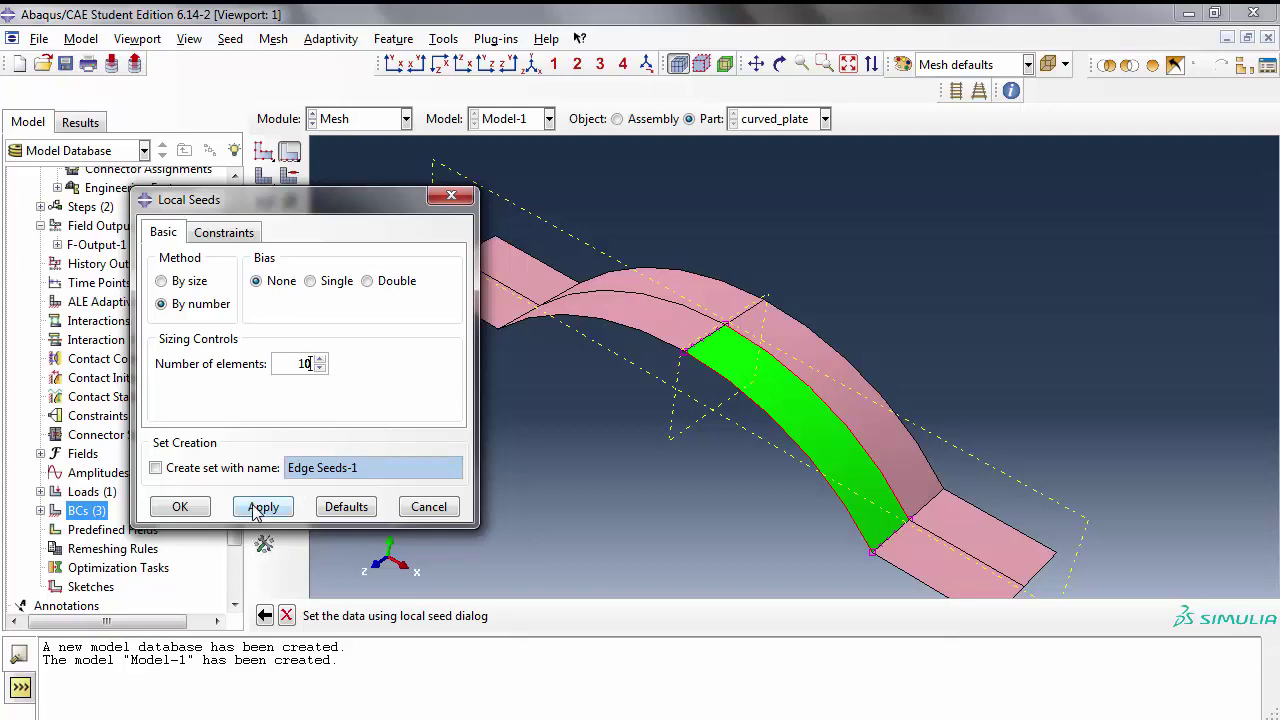
{"action": "left_click", "coordinate": [180, 507]}
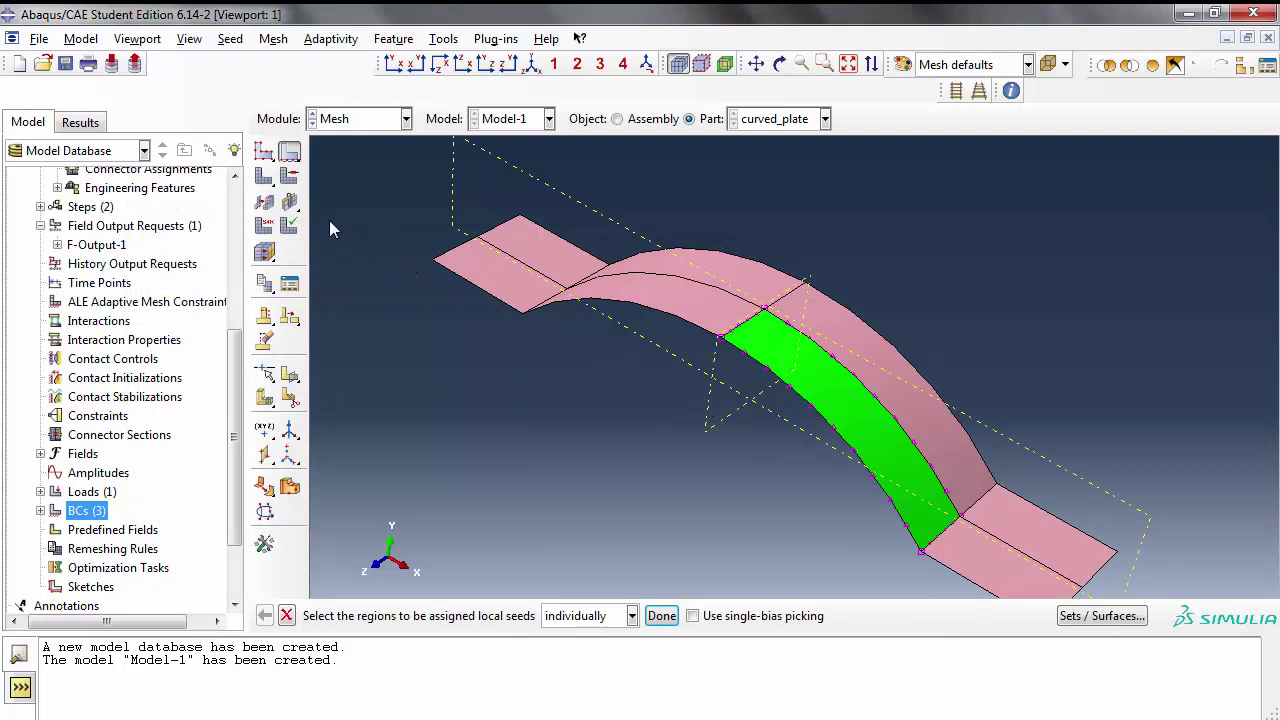
{"action": "left_click", "coordinate": [264, 177]}
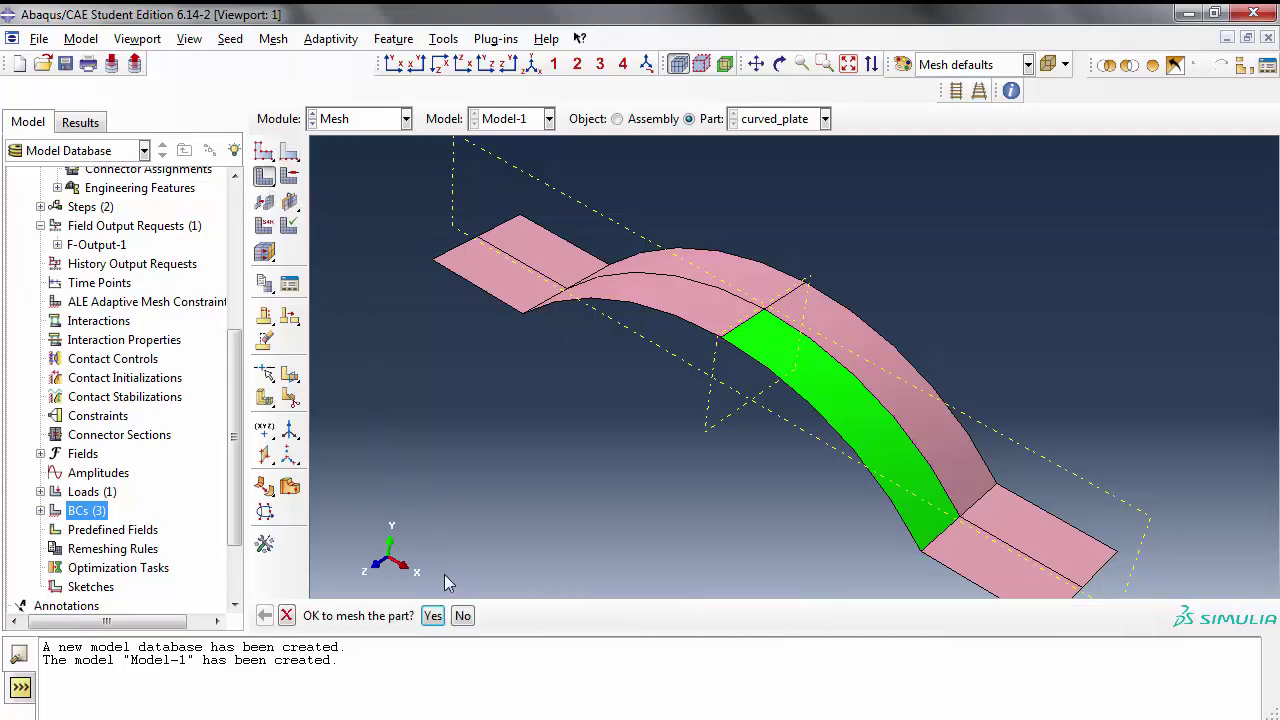
{"action": "left_click", "coordinate": [432, 615]}
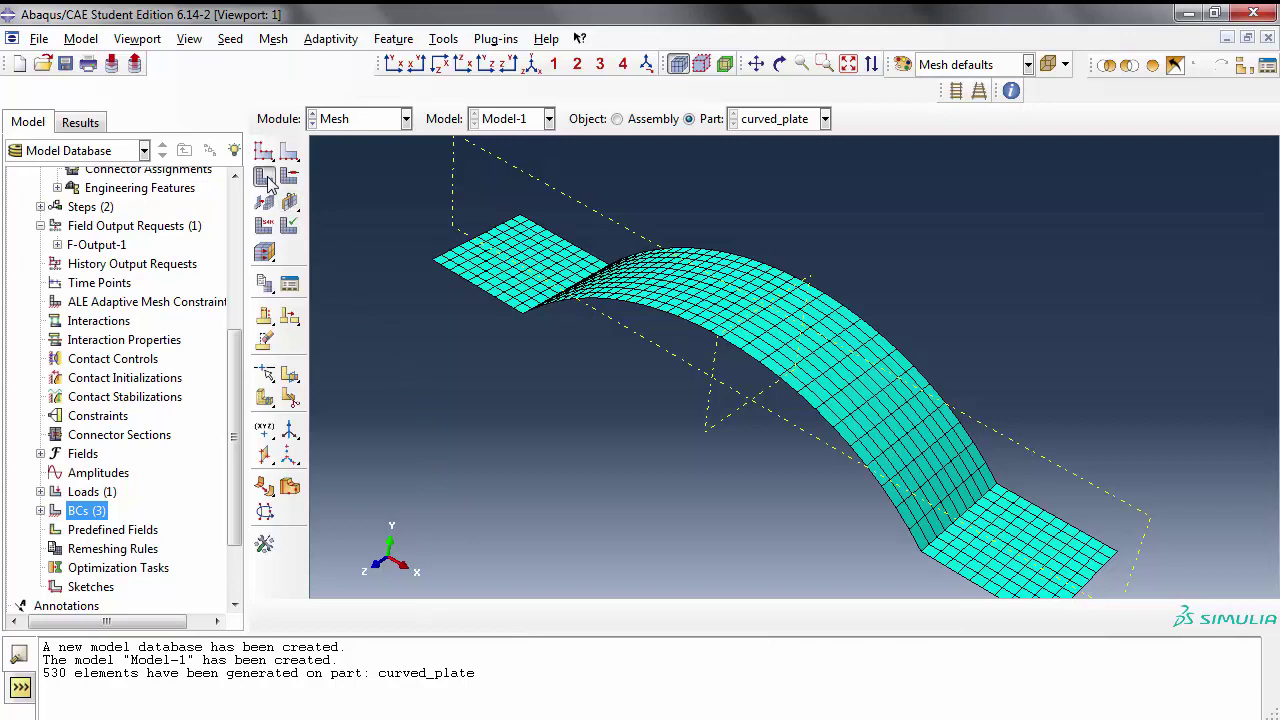
{"action": "left_click_drag", "start_coordinate": [268, 180], "coordinate": [338, 193]}
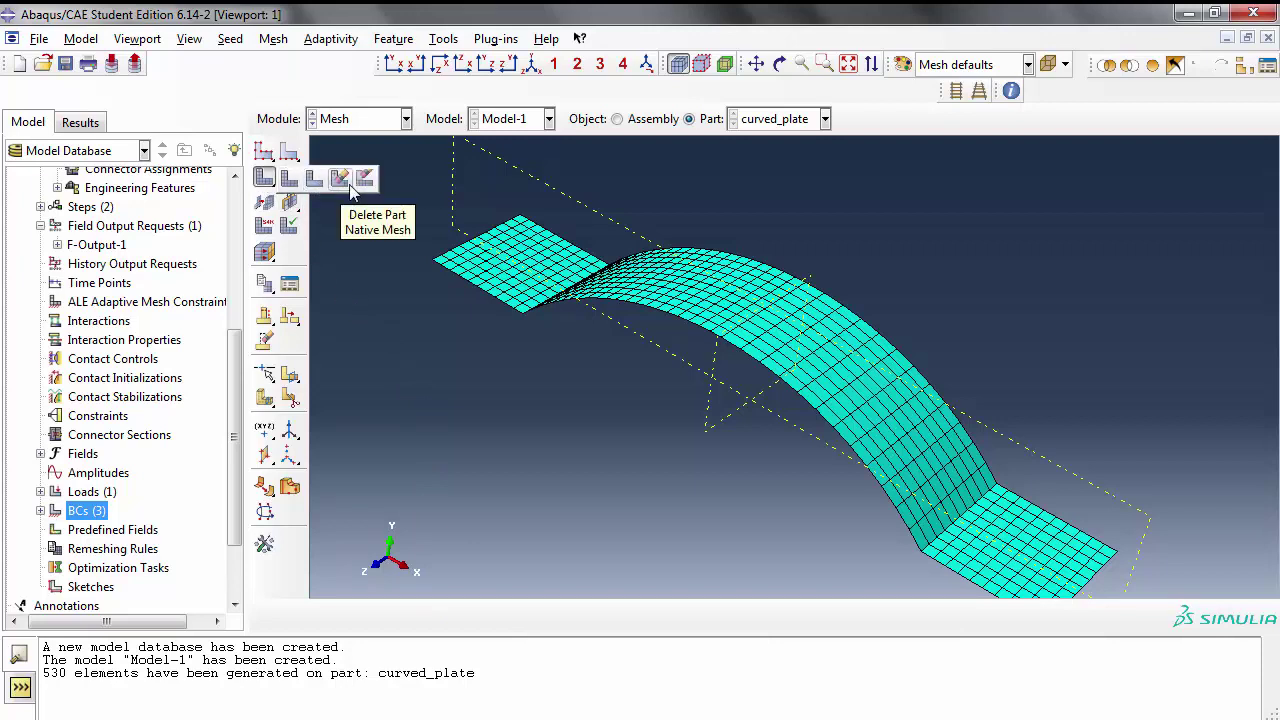
{"action": "left_click_drag", "start_coordinate": [350, 188], "coordinate": [349, 186]}
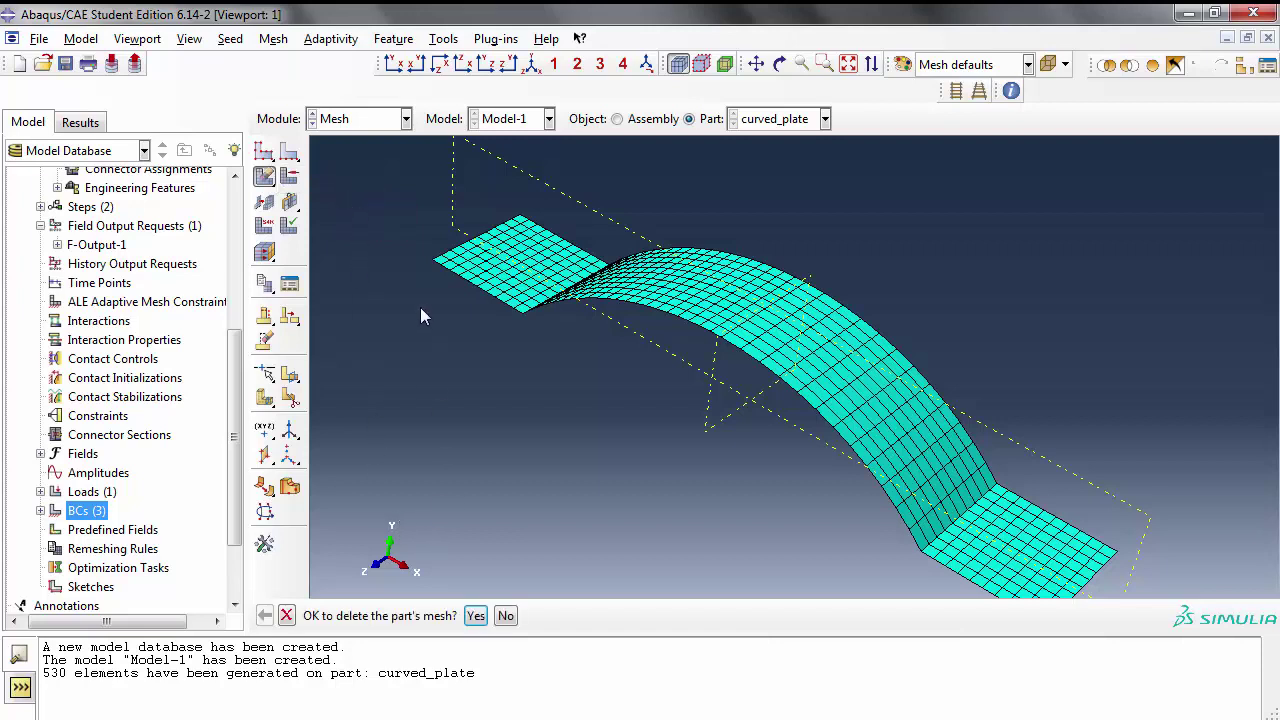
Step: Delete the part mesh and remesh only the curved middle region, giving 50 elements
{"action": "left_click", "coordinate": [475, 615]}
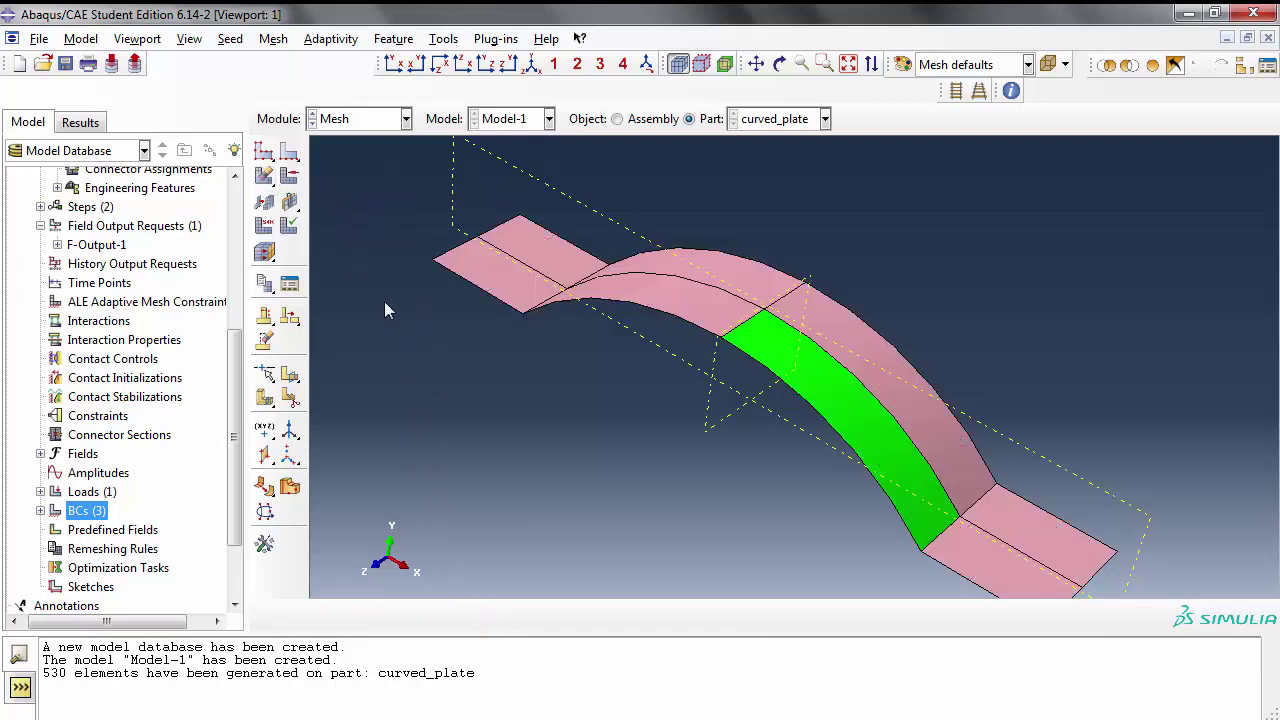
{"action": "left_click_drag", "start_coordinate": [264, 176], "coordinate": [310, 180]}
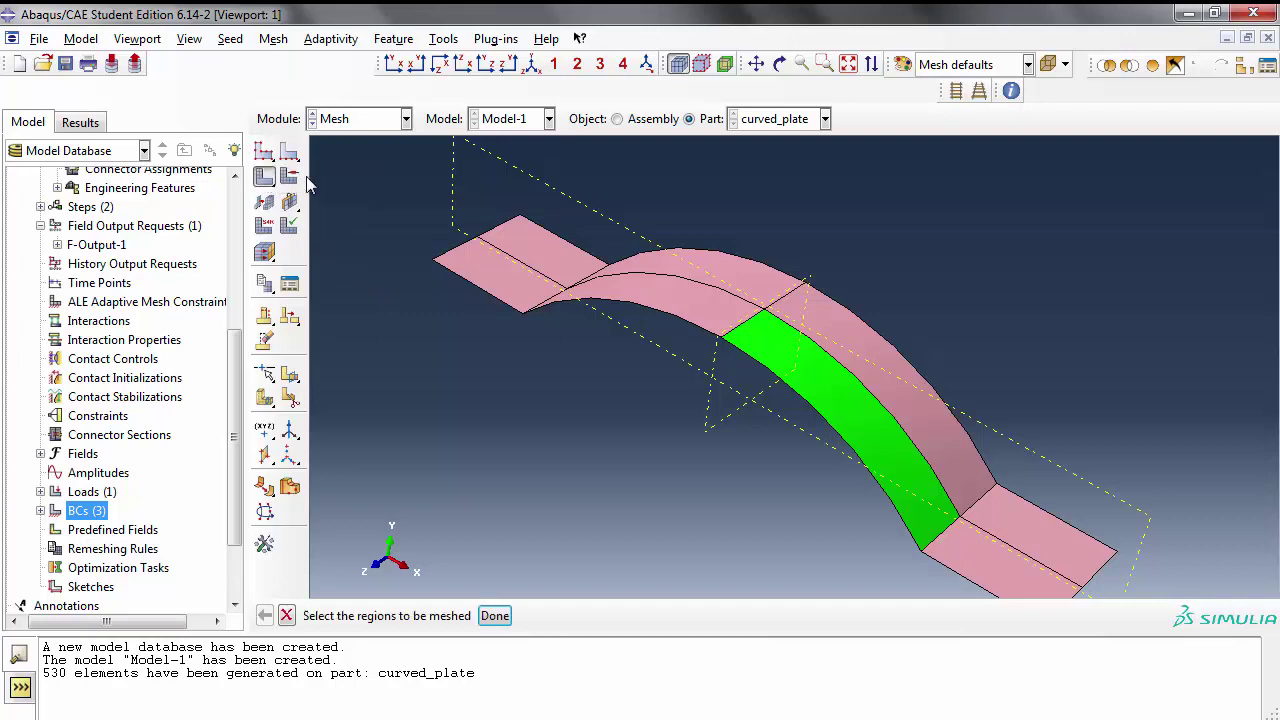
{"action": "left_click", "coordinate": [827, 391]}
{"action": "left_click", "coordinate": [493, 615]}
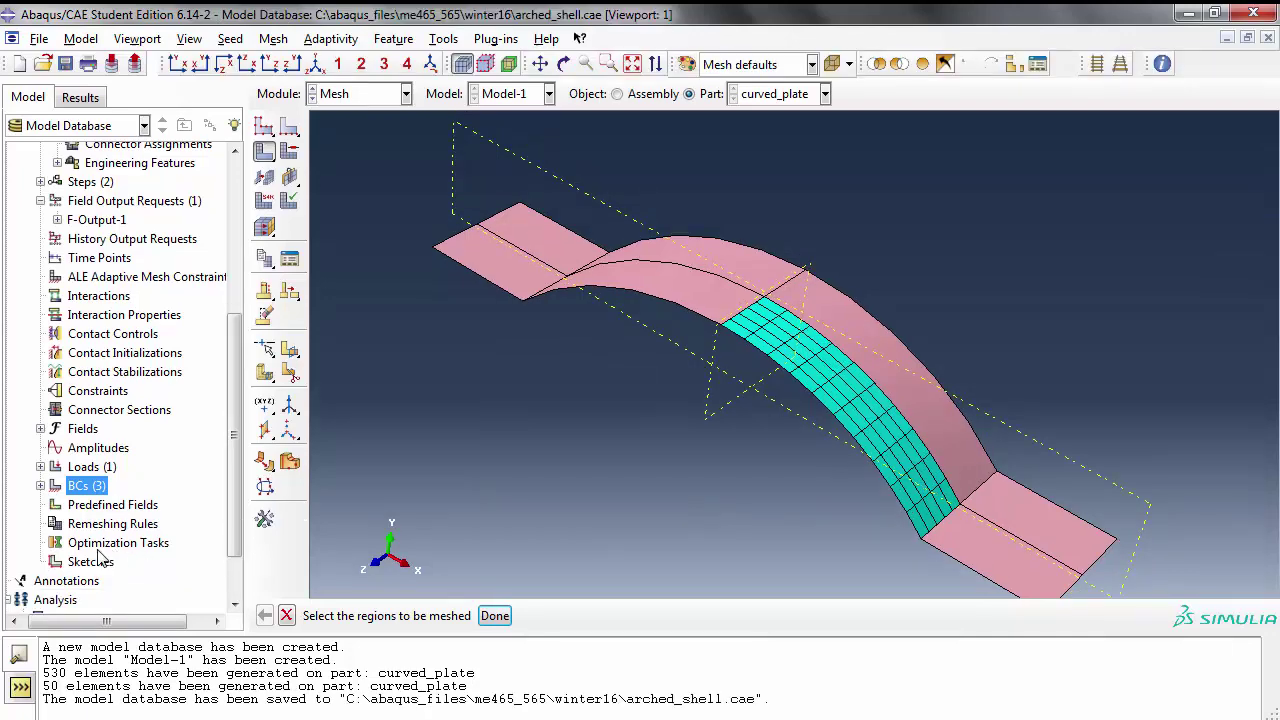
Step: Create the analysis job soln_sample_tutorial, correcting the misspelled name, and save the model database
{"action": "scroll", "coordinate": [110, 555], "scroll_direction": "down", "scroll_amount": 2}
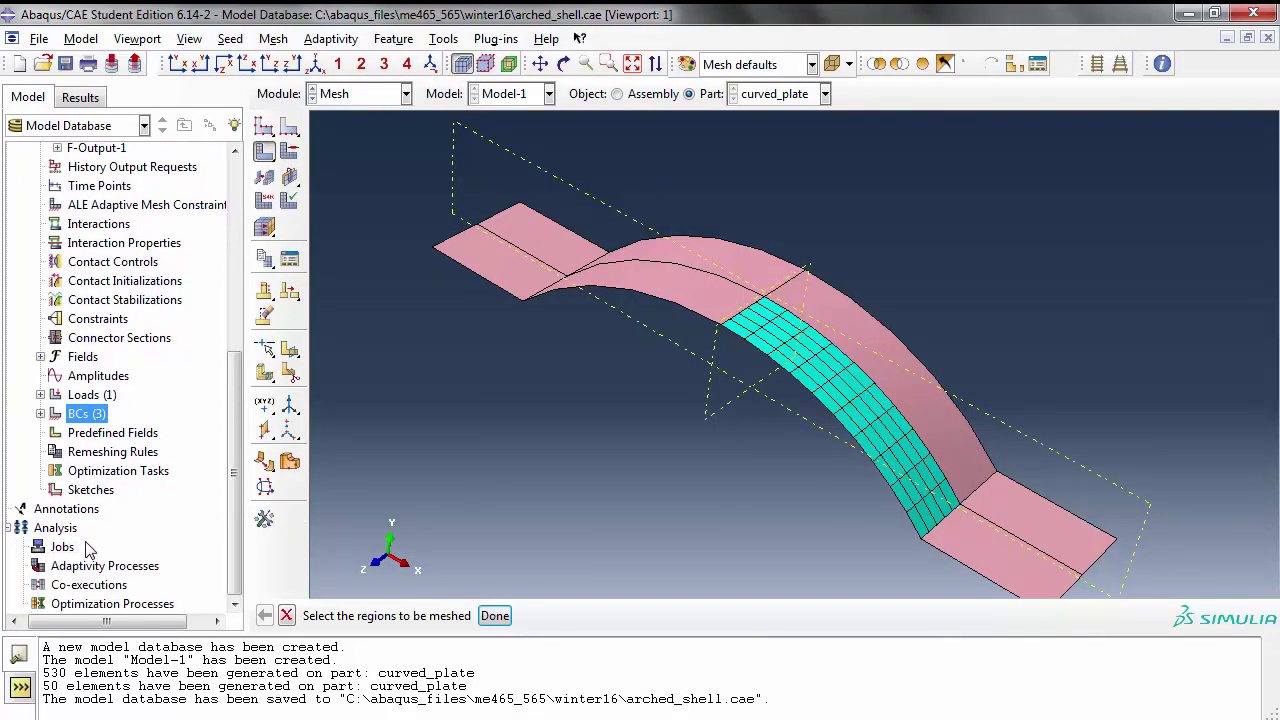
{"action": "double_click", "coordinate": [62, 547]}
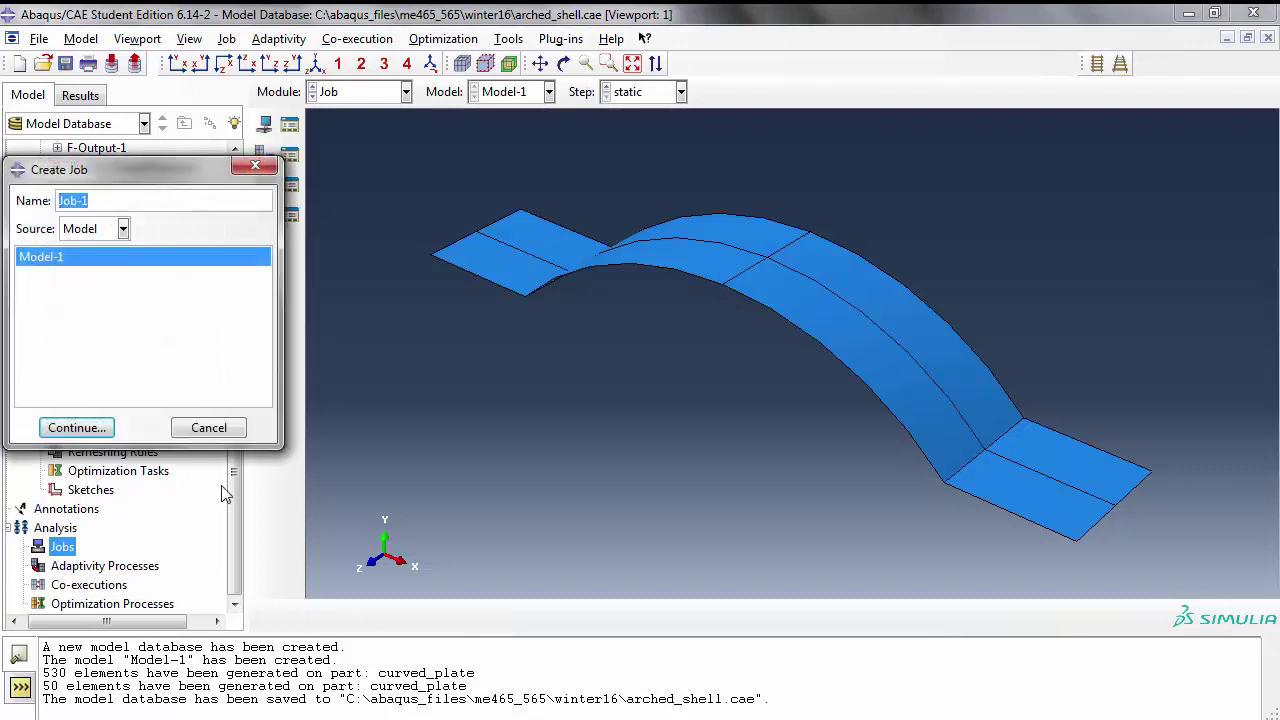
{"action": "type", "text": "soln"}
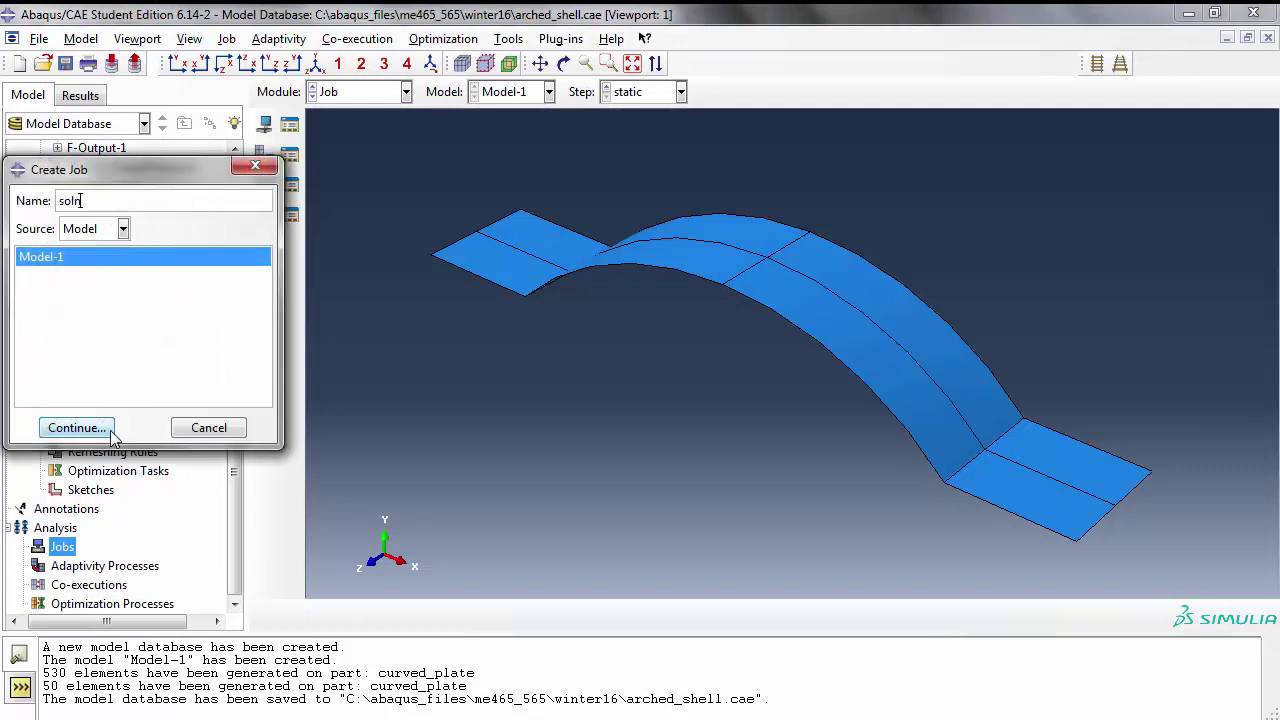
{"action": "type", "text": "_sampe_tutorial"}
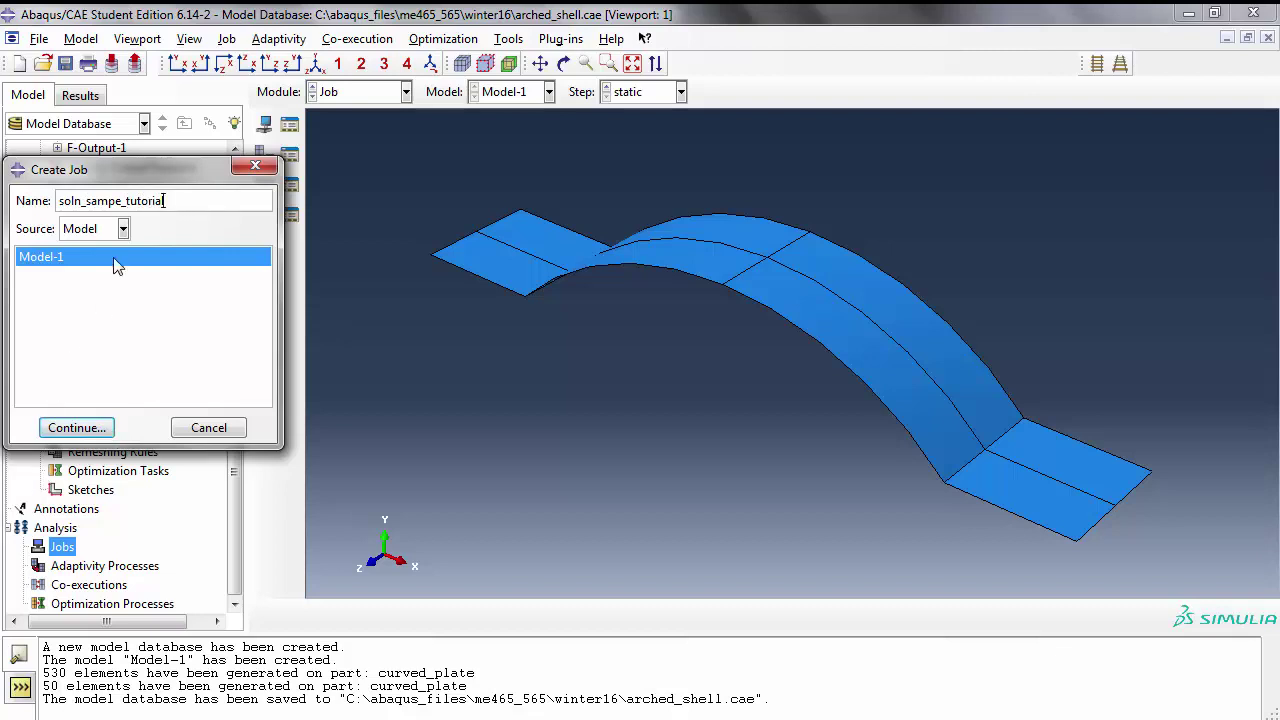
{"action": "left_click", "coordinate": [114, 200]}
{"action": "type", "text": "l"}
{"action": "left_click", "coordinate": [78, 428]}
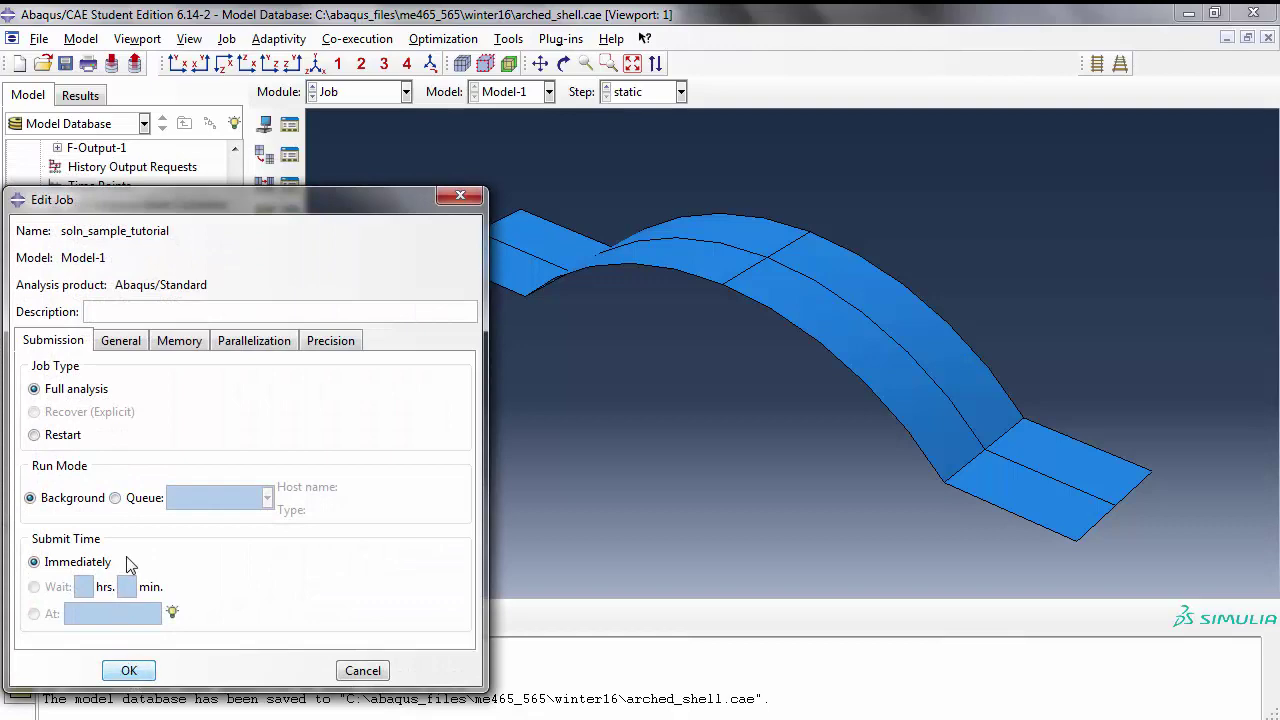
{"action": "left_click", "coordinate": [129, 671]}
{"action": "left_click", "coordinate": [65, 63]}
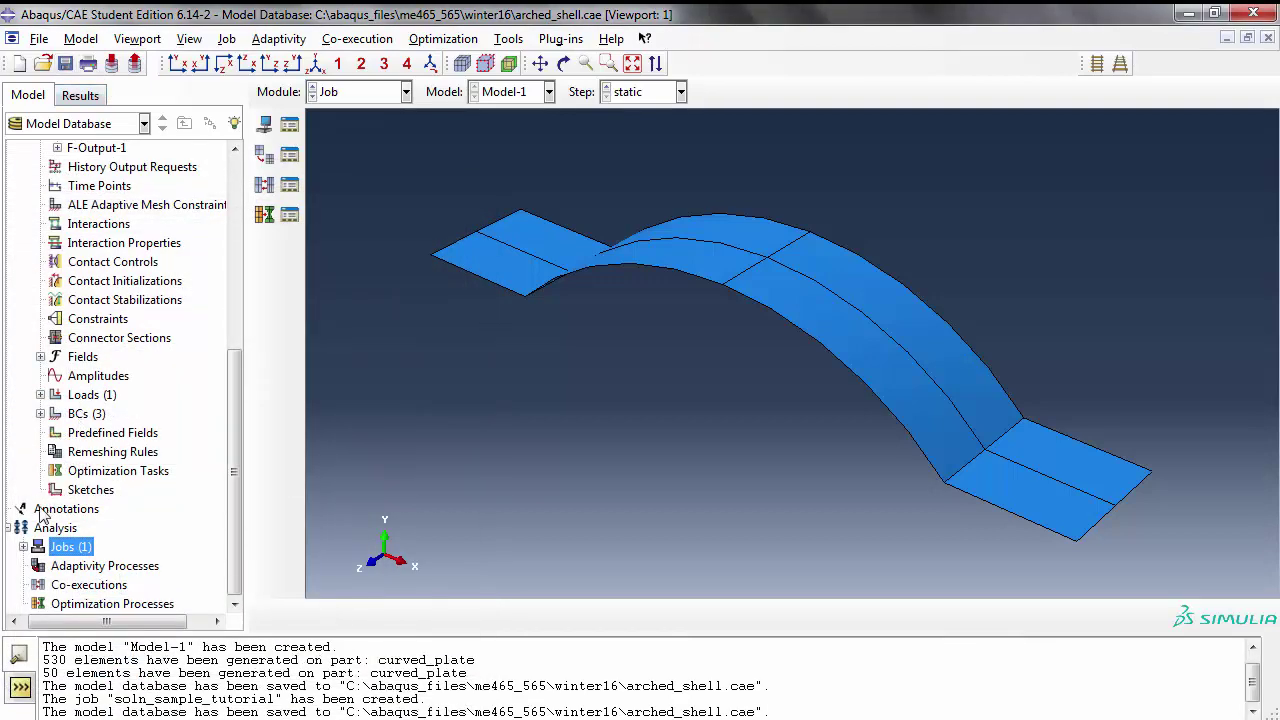
Step: Submit soln_sample_tutorial for analysis, accepting the warning that the part is not fully meshed
{"action": "left_click", "coordinate": [23, 547]}
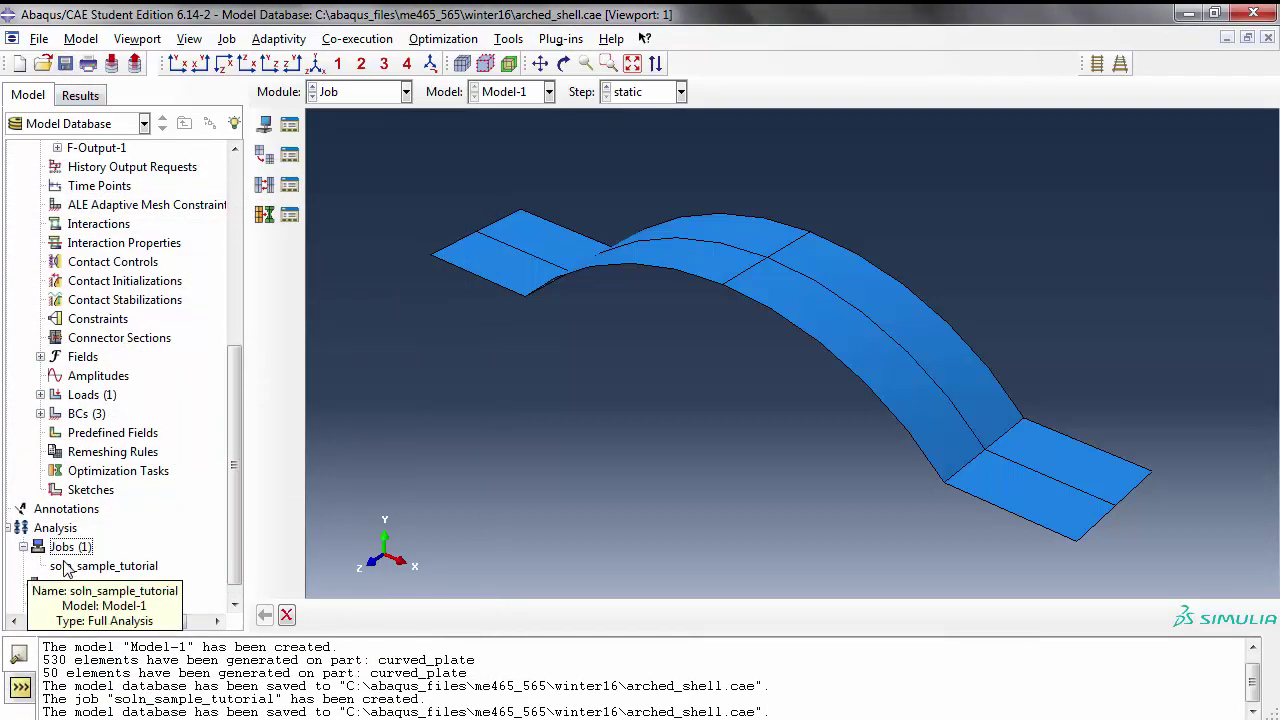
{"action": "right_click", "coordinate": [68, 567]}
{"action": "left_click", "coordinate": [107, 609]}
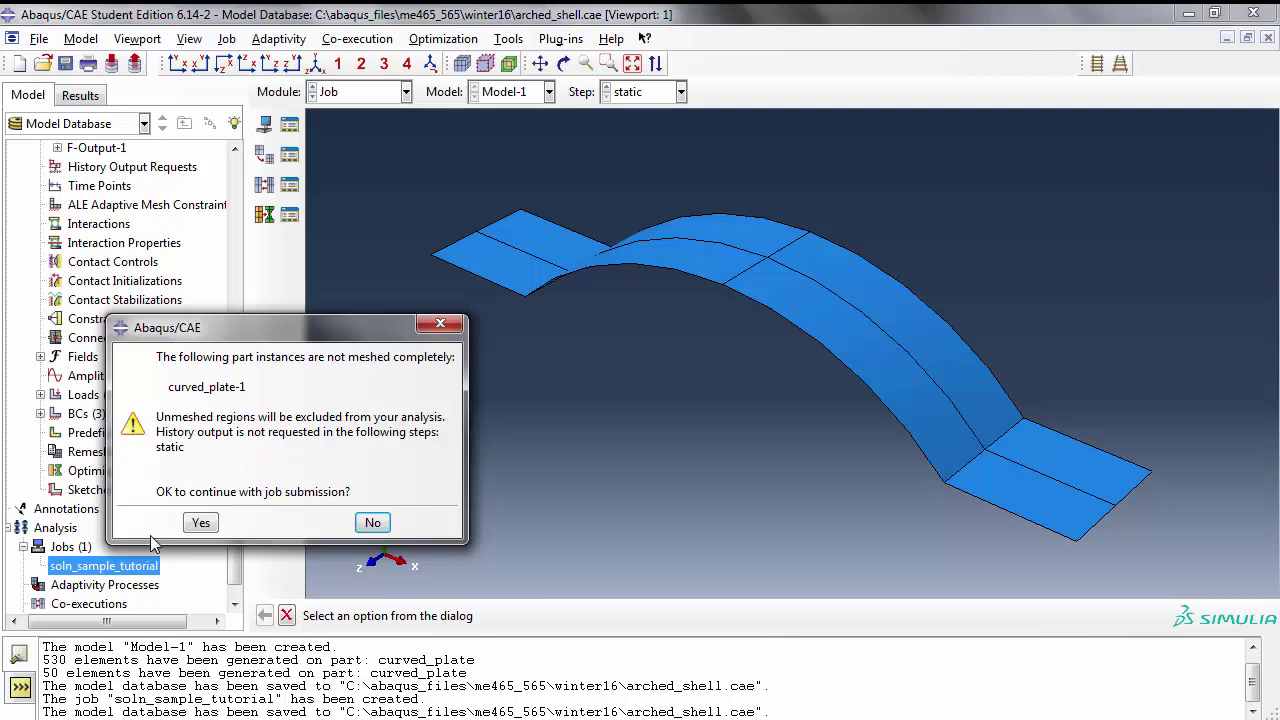
{"action": "left_click", "coordinate": [200, 523]}
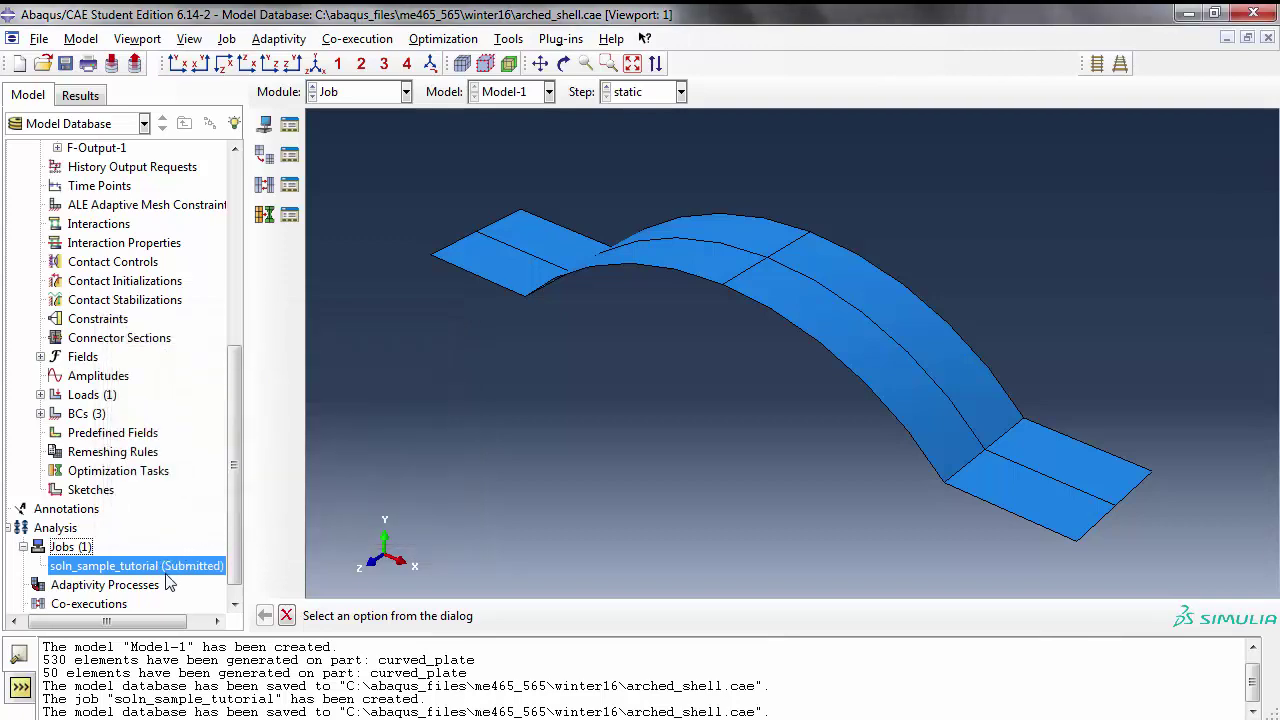
Step: Open the job results and plot Mises contours on the deformed shell with the undeformed outline overlaid
{"action": "right_click", "coordinate": [210, 574]}
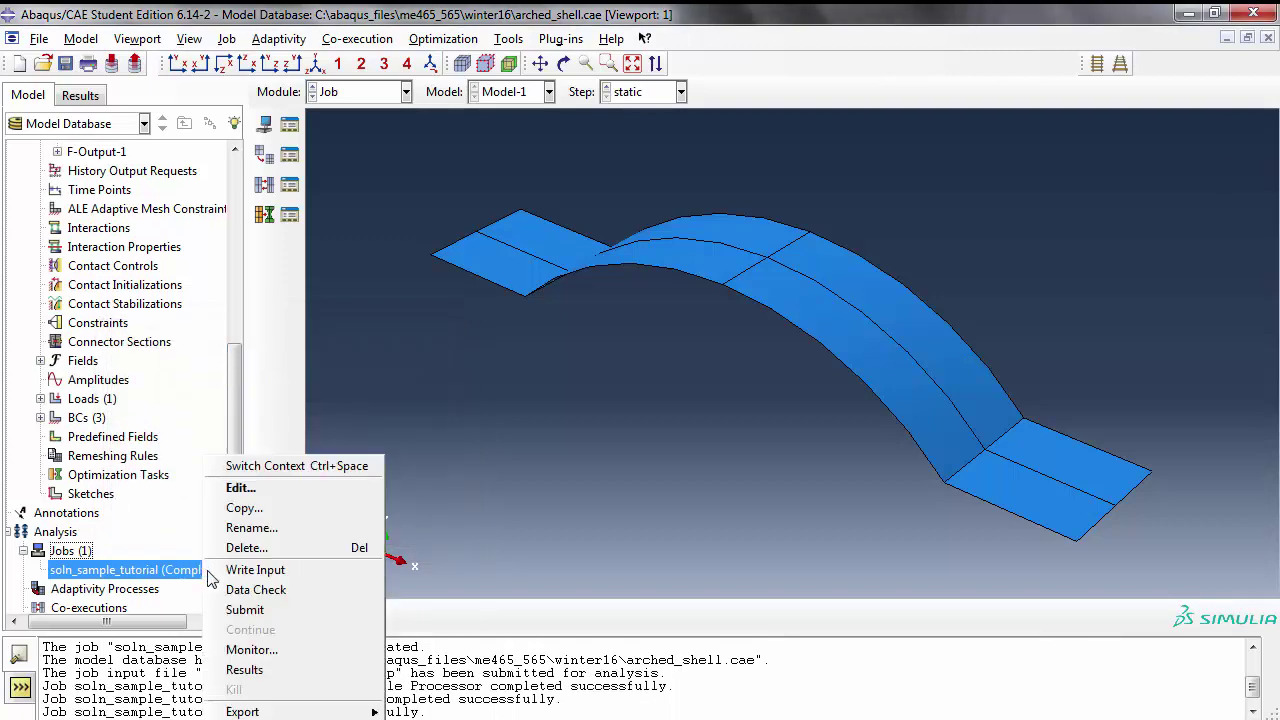
{"action": "left_click", "coordinate": [245, 669]}
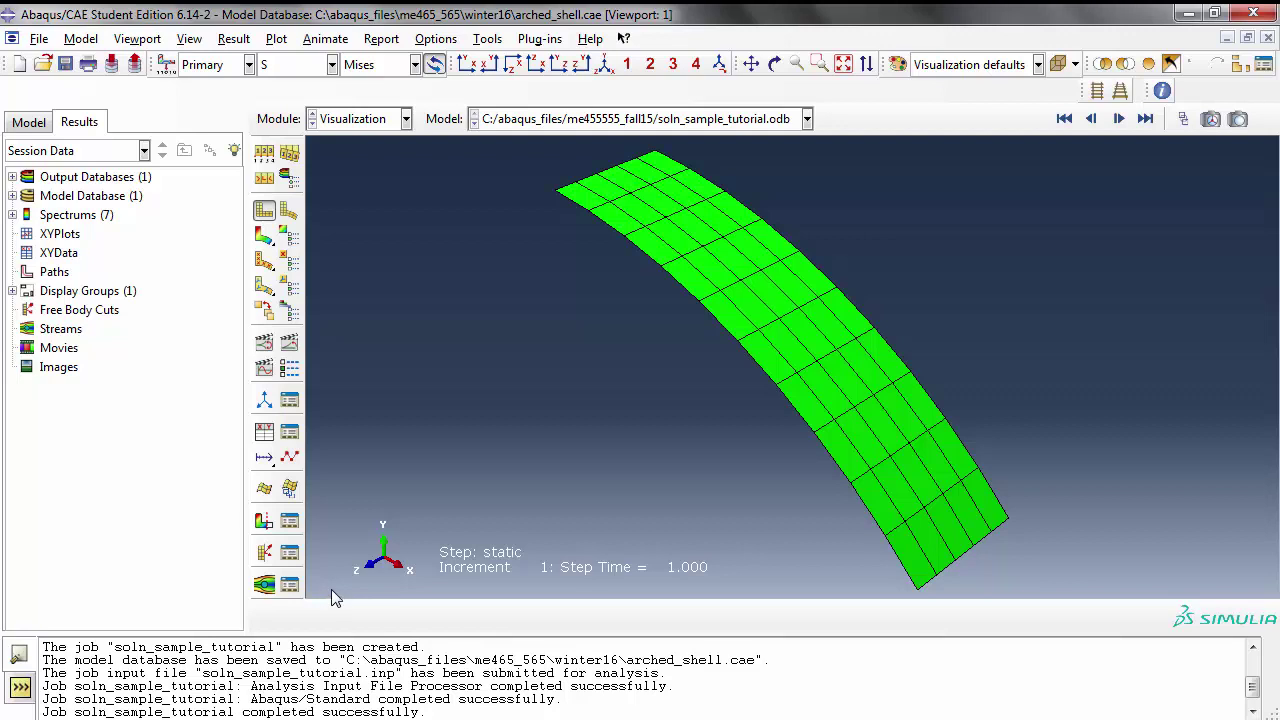
{"action": "left_click", "coordinate": [263, 239]}
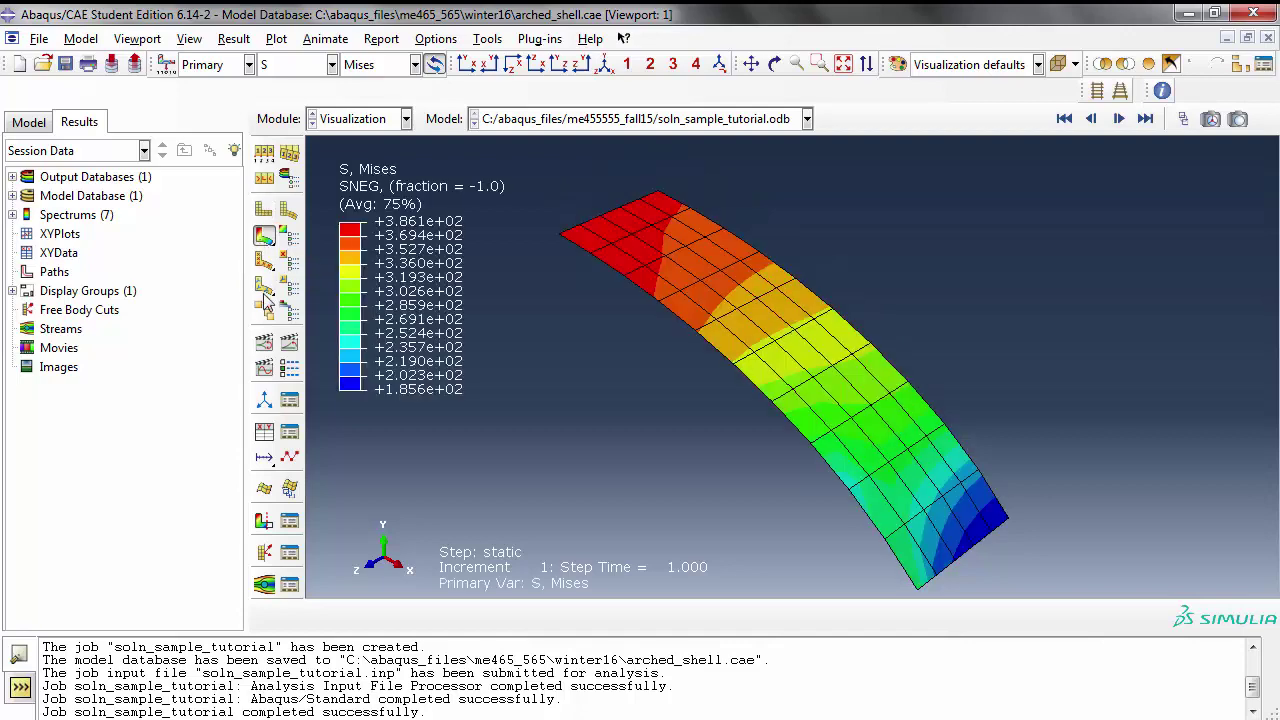
{"action": "left_click", "coordinate": [264, 210]}
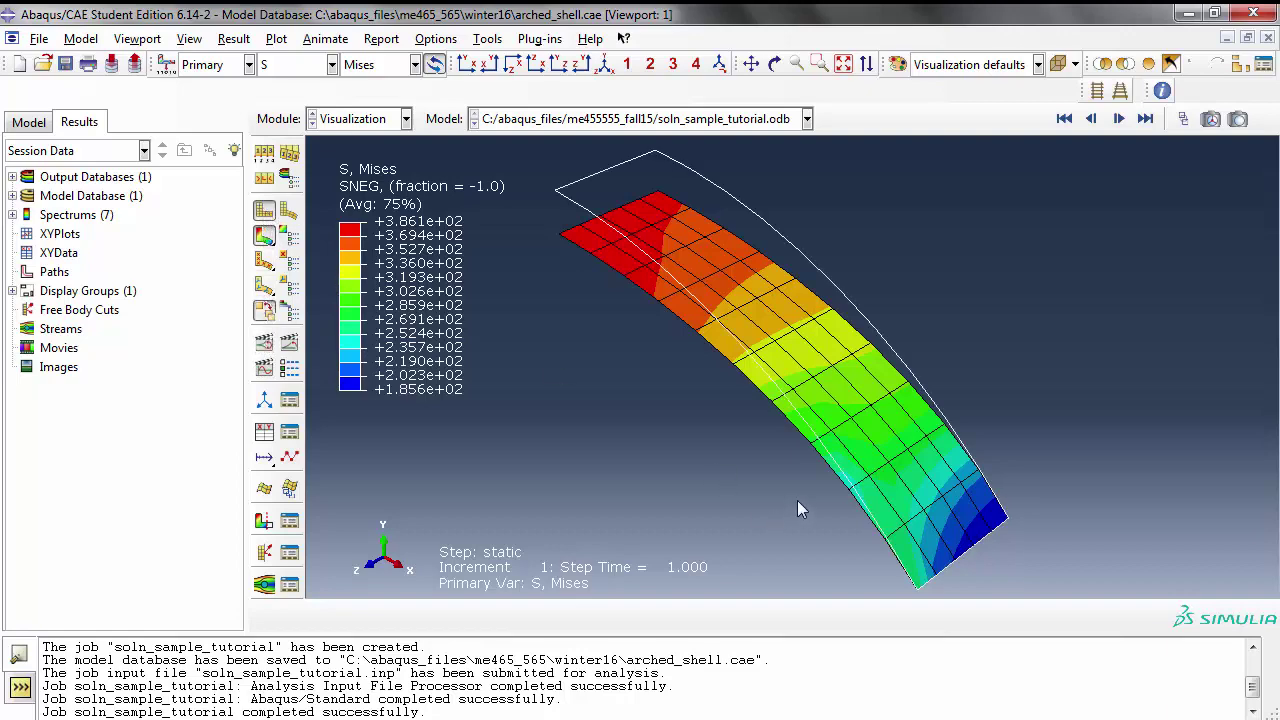
{"action": "left_click_drag", "start_coordinate": [801, 496], "coordinate": [889, 443], "text": "ctrl+alt"}
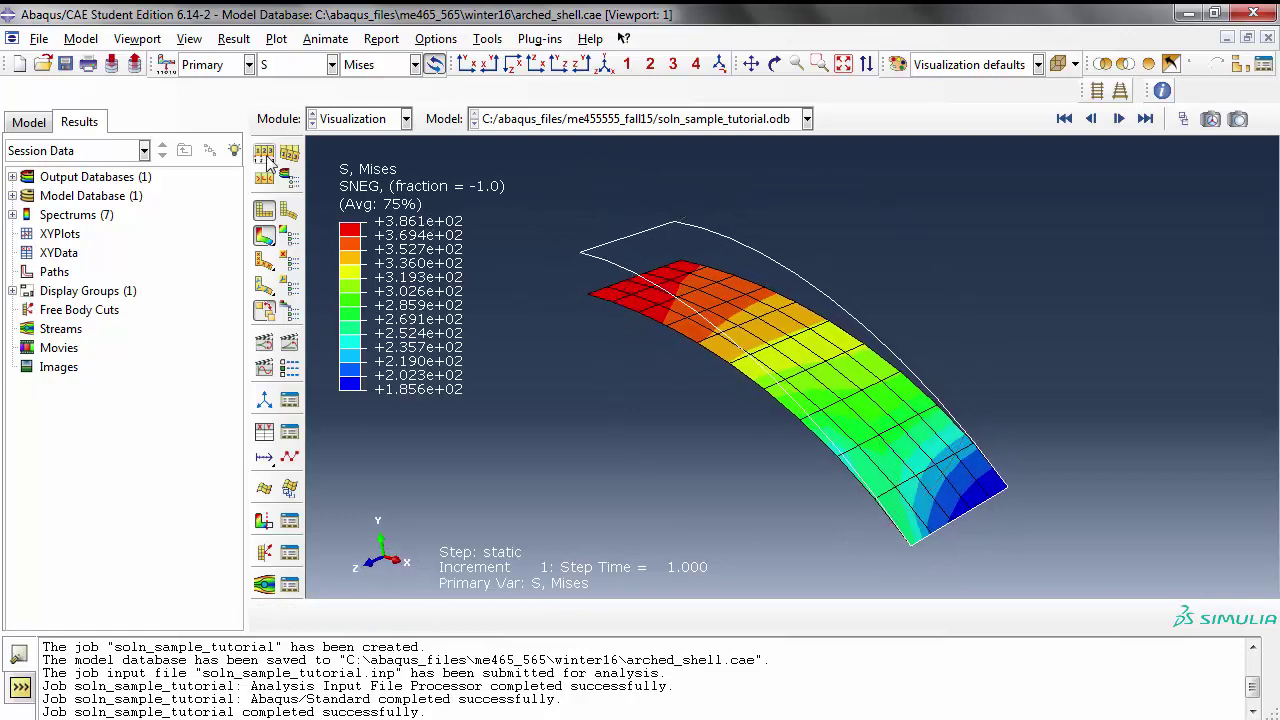
Step: Check the Common Plot Options, closing them without changes
{"action": "left_click", "coordinate": [264, 154]}
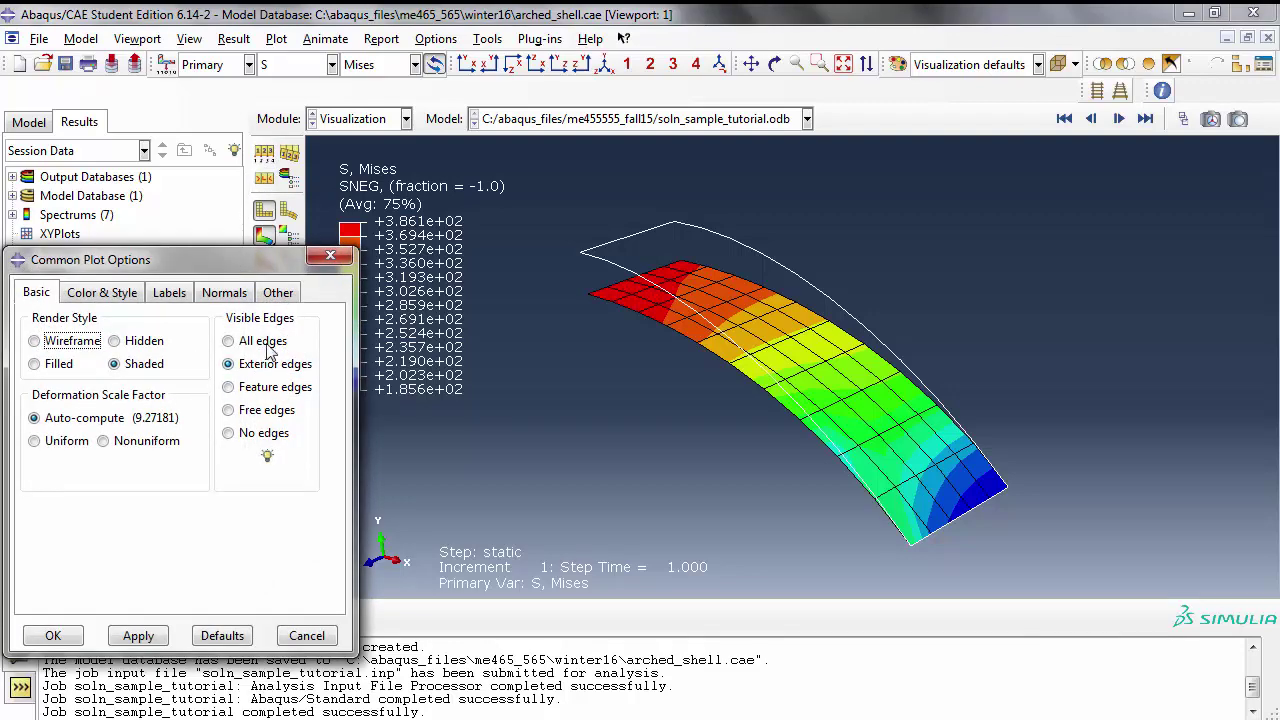
{"action": "left_click", "coordinate": [331, 256]}
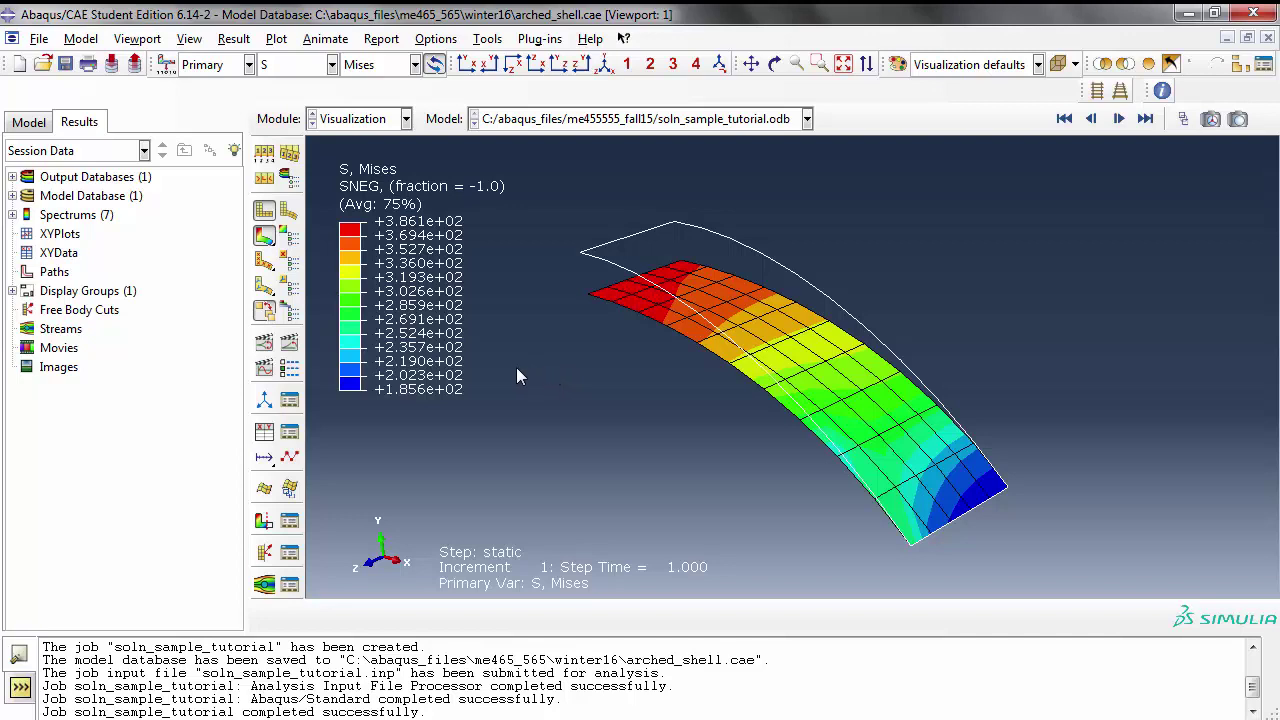
{"action": "left_click", "coordinate": [397, 66]}
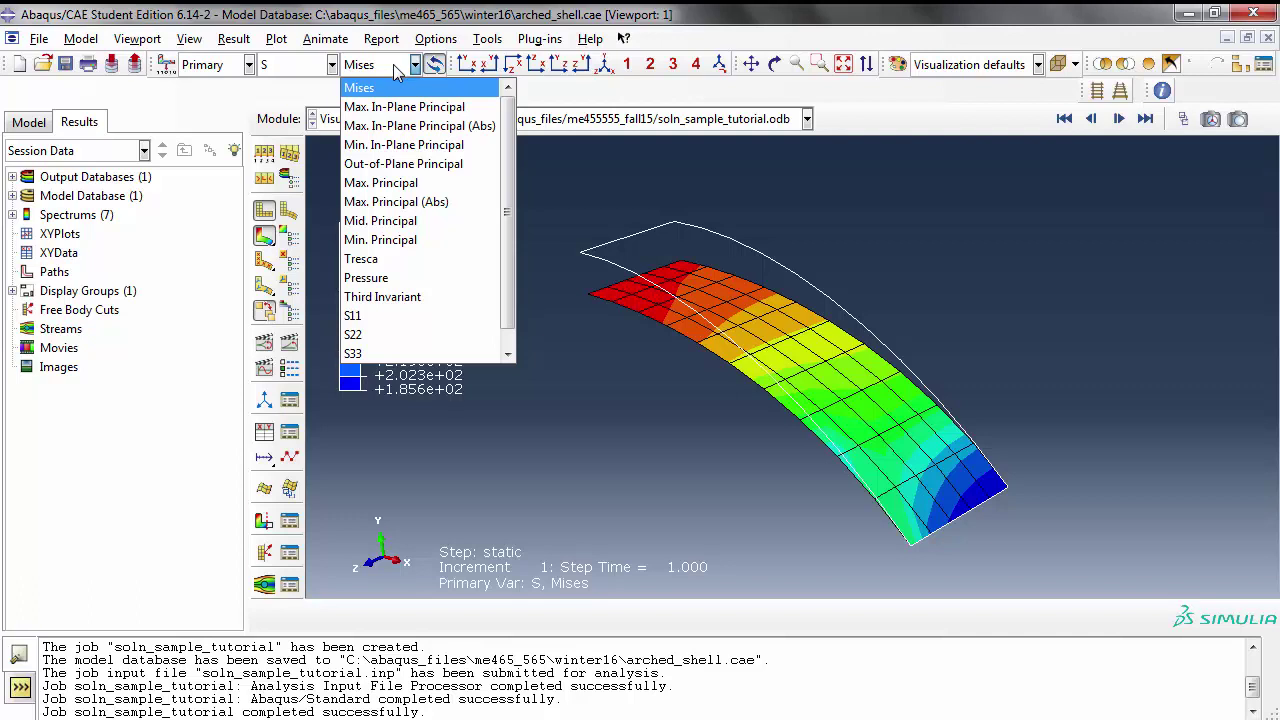
Step: Switch the contour to S11 stress at the SNEG face, ranging -386.6 to -210.1
{"action": "left_click", "coordinate": [355, 317]}
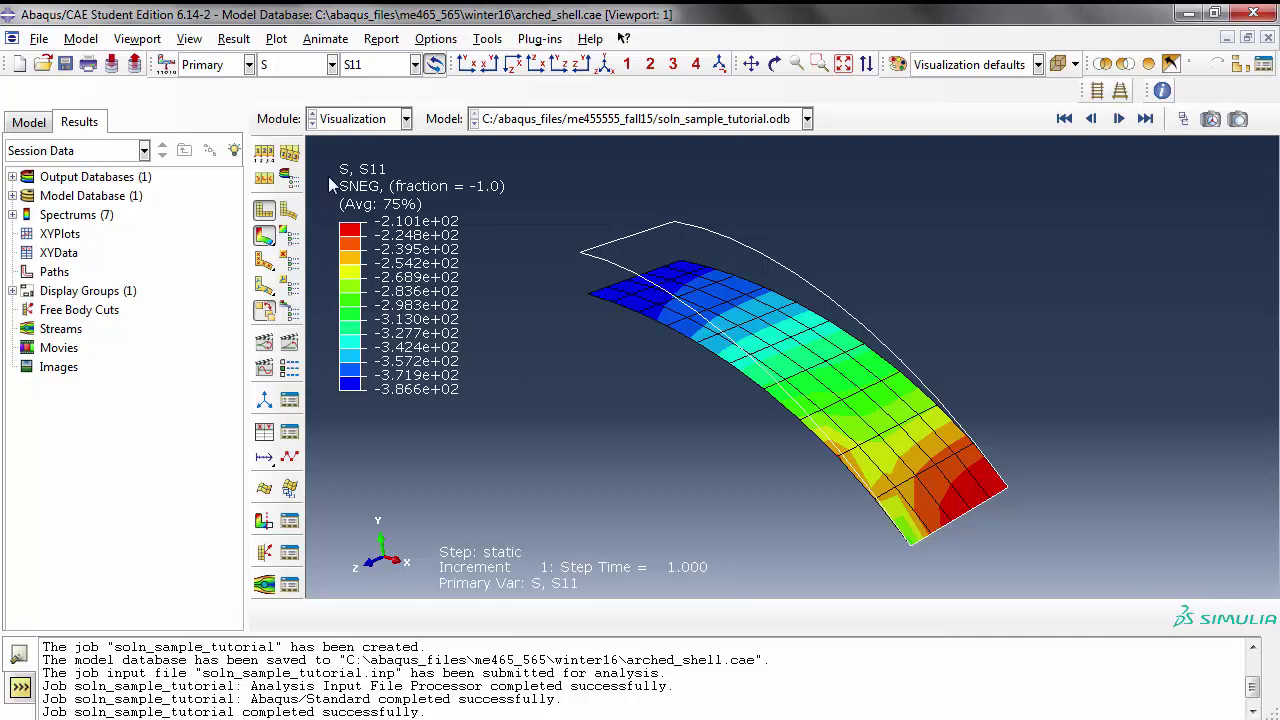
{"action": "left_click", "coordinate": [236, 40]}
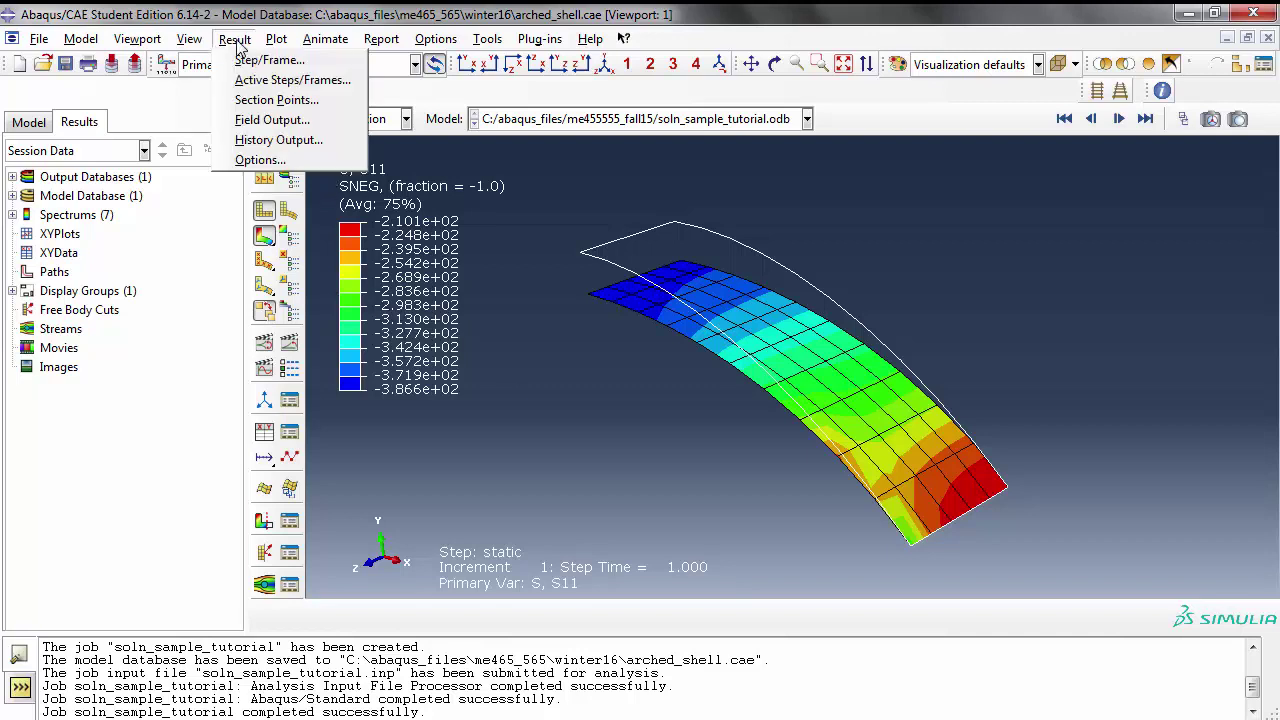
Step: Set Section Points to Top and bottom so S11 covers SNEG and SPOS faces, and orbit to inspect
{"action": "left_click", "coordinate": [281, 101]}
{"action": "left_click_drag", "start_coordinate": [285, 212], "coordinate": [1030, 170]}
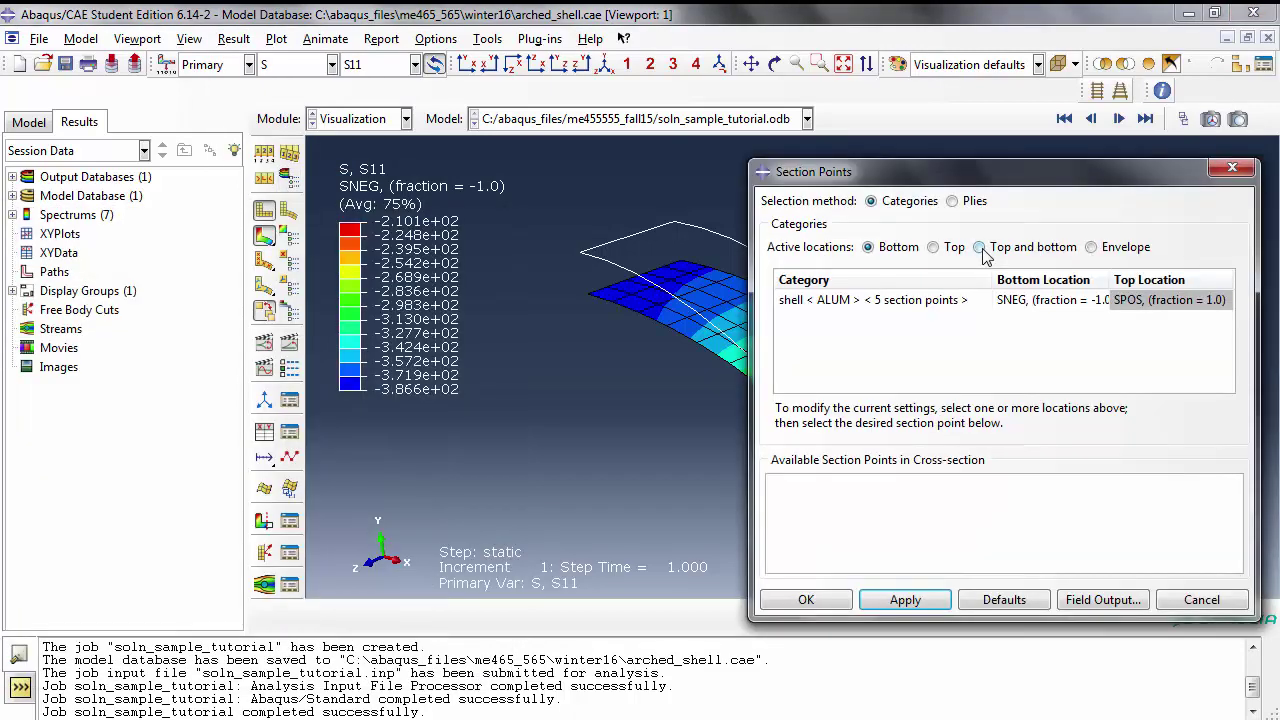
{"action": "left_click", "coordinate": [980, 247]}
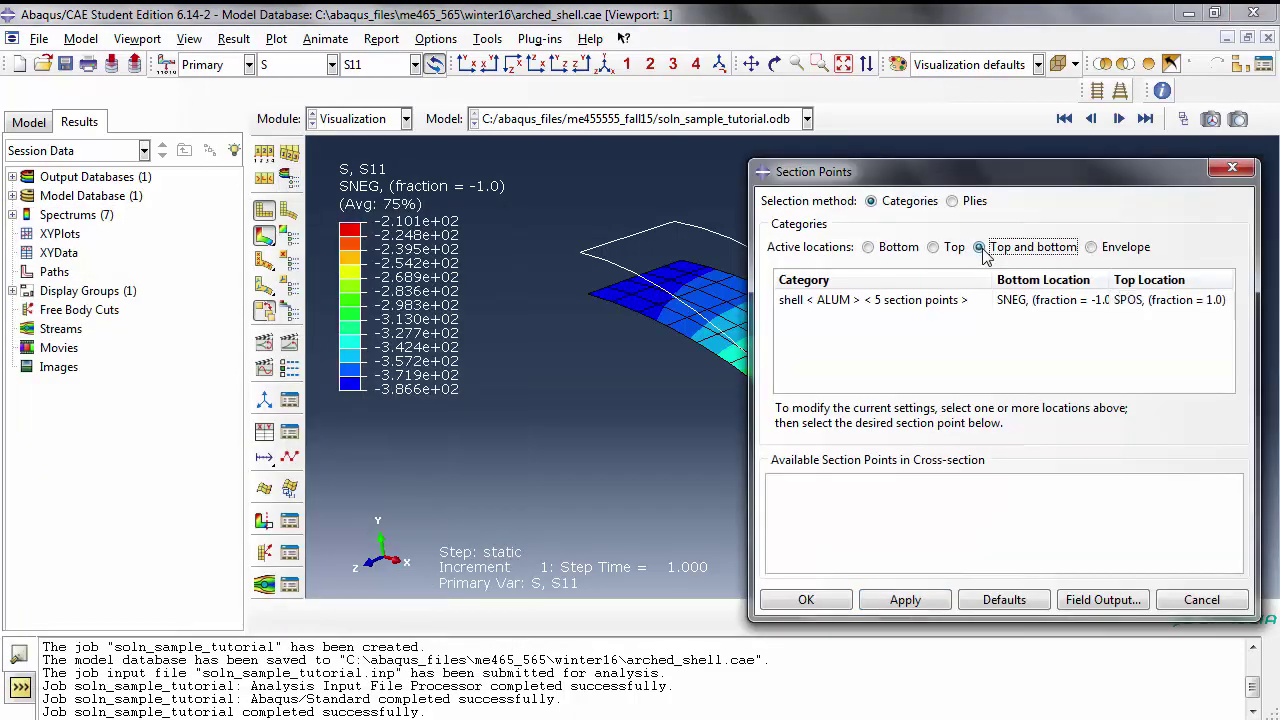
{"action": "left_click", "coordinate": [904, 601]}
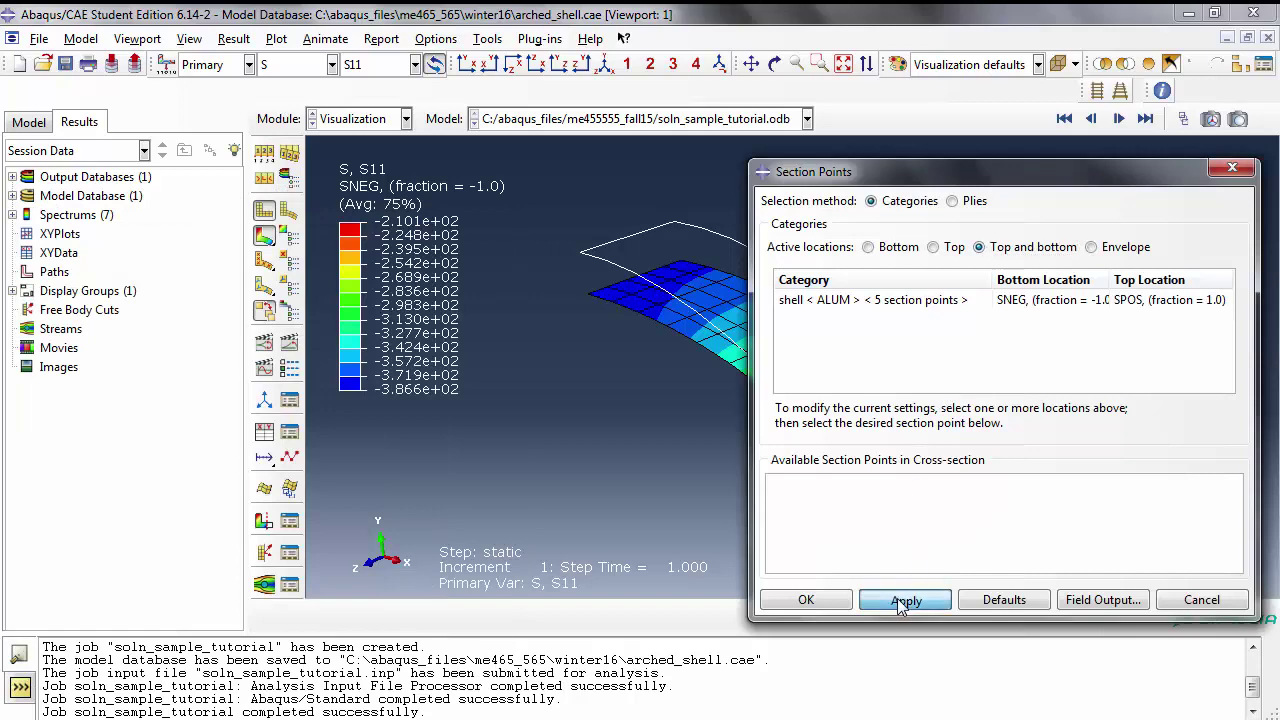
{"action": "left_click", "coordinate": [806, 600]}
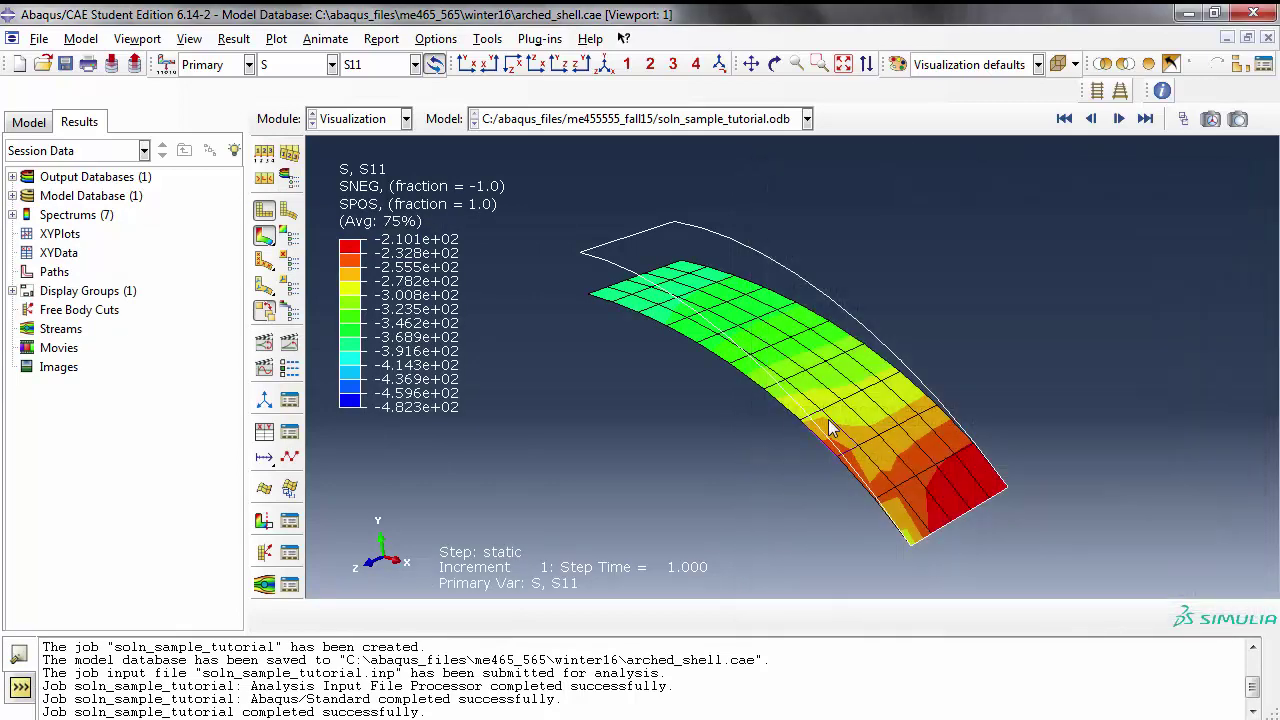
{"action": "mouse_move", "coordinate": [828, 419]}
{"action": "left_mouse_down", "text": "ctrl+alt"}
{"action": "mouse_move", "coordinate": [843, 366]}
{"action": "mouse_move", "coordinate": [826, 194]}
{"action": "mouse_move", "coordinate": [830, 399]}
{"action": "left_mouse_up", "text": "ctrl+alt"}
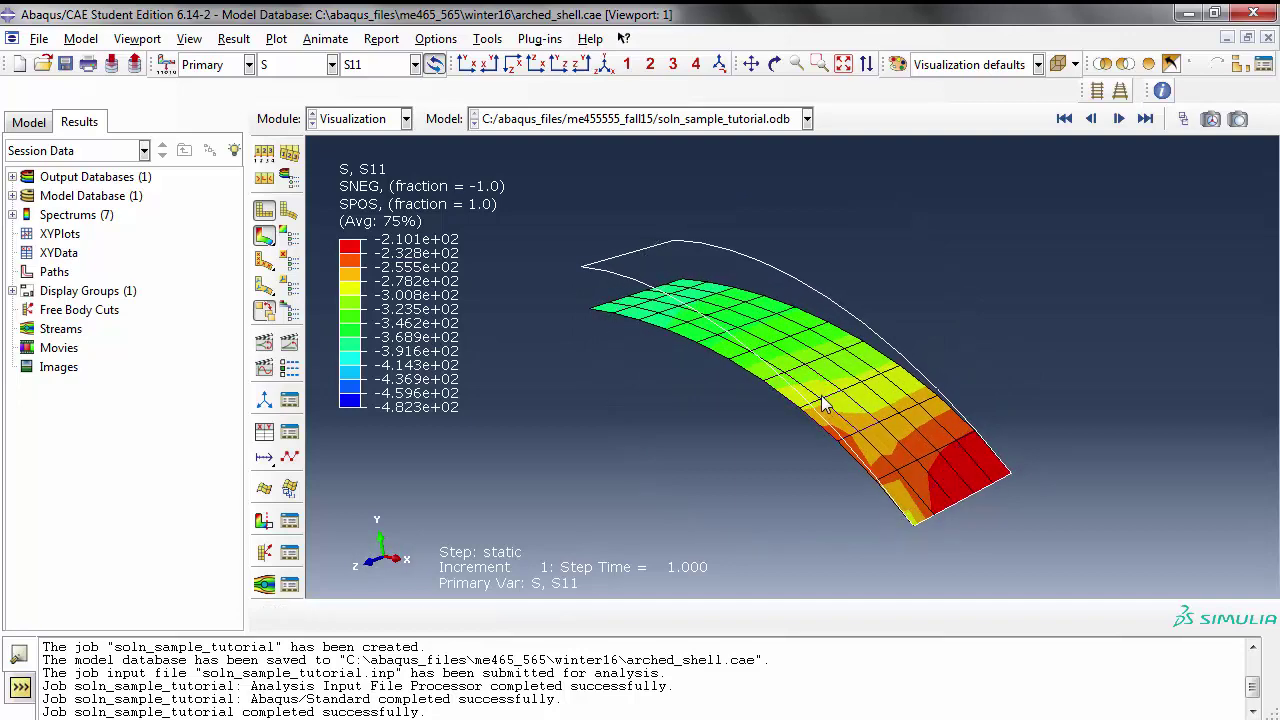
{"action": "left_click_drag", "start_coordinate": [824, 403], "coordinate": [919, 381], "text": "ctrl+alt"}
{"action": "left_click_drag", "start_coordinate": [731, 305], "coordinate": [709, 348], "text": "ctrl+alt"}
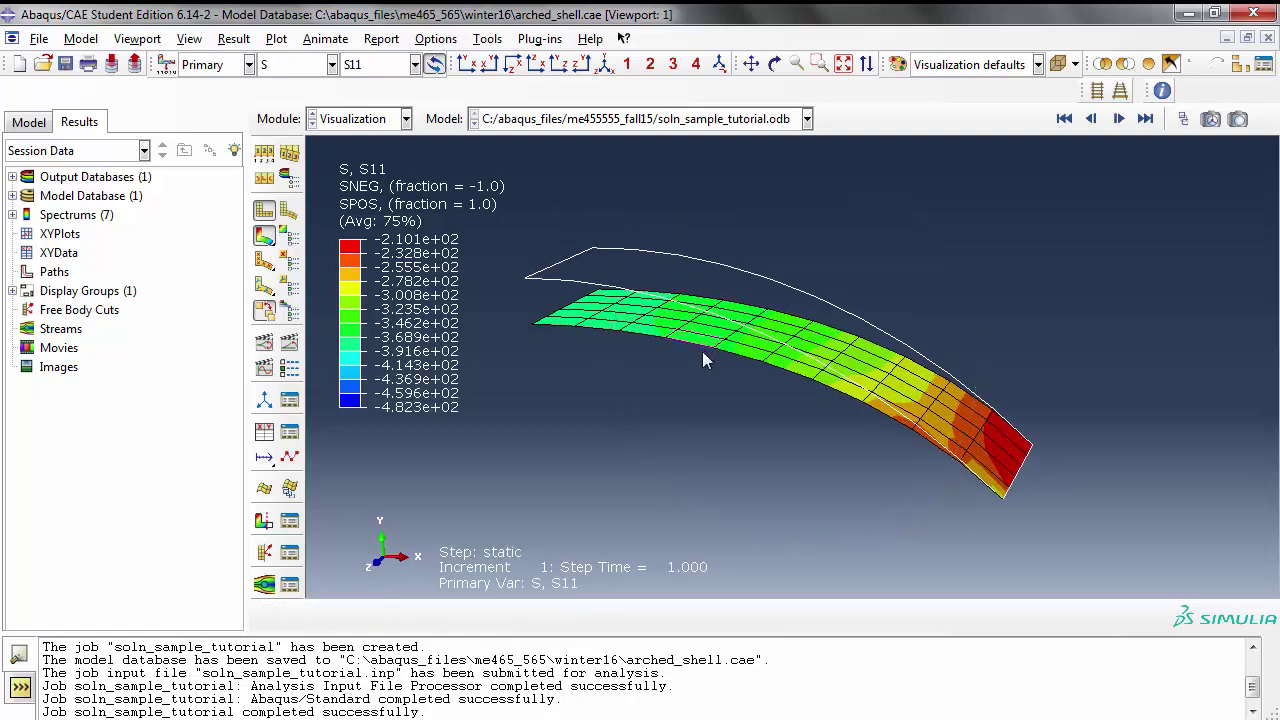
Step: Plot Mises, then S22 stress (-151.0 to 14.6) on both faces, rotating the shell to inspect
{"action": "left_click", "coordinate": [415, 64]}
{"action": "left_click", "coordinate": [403, 89]}
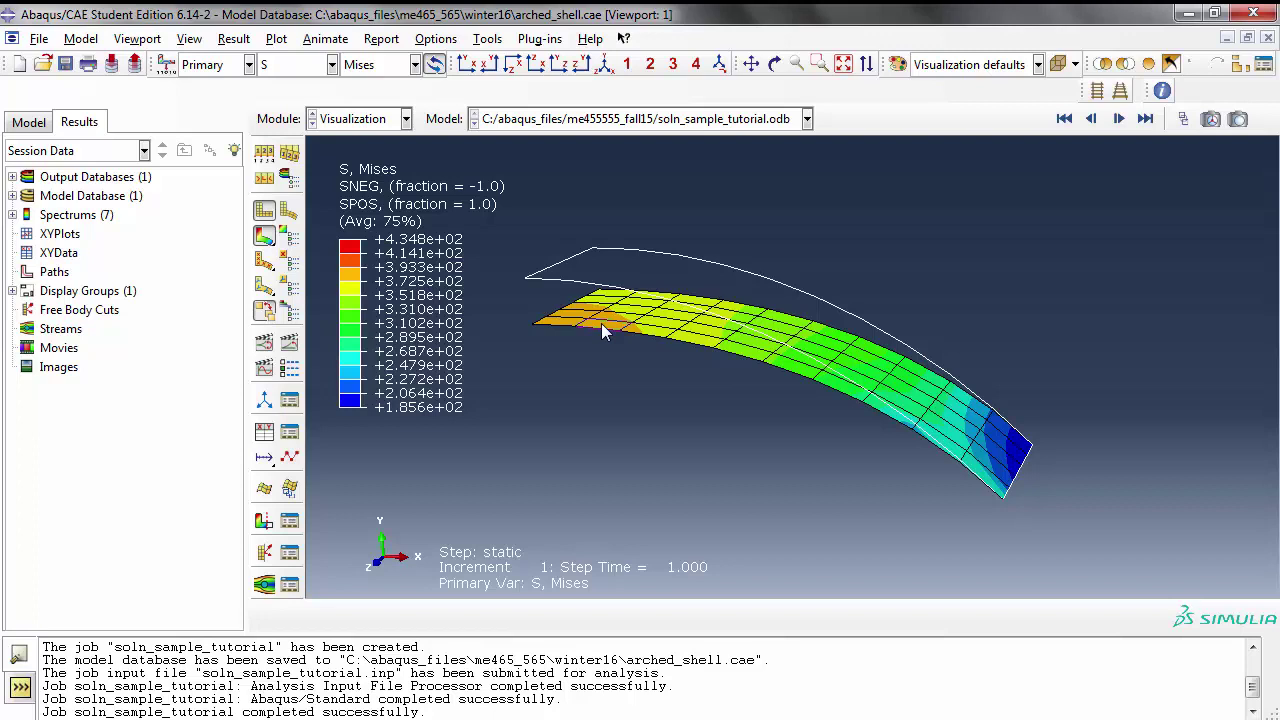
{"action": "left_click", "coordinate": [381, 66]}
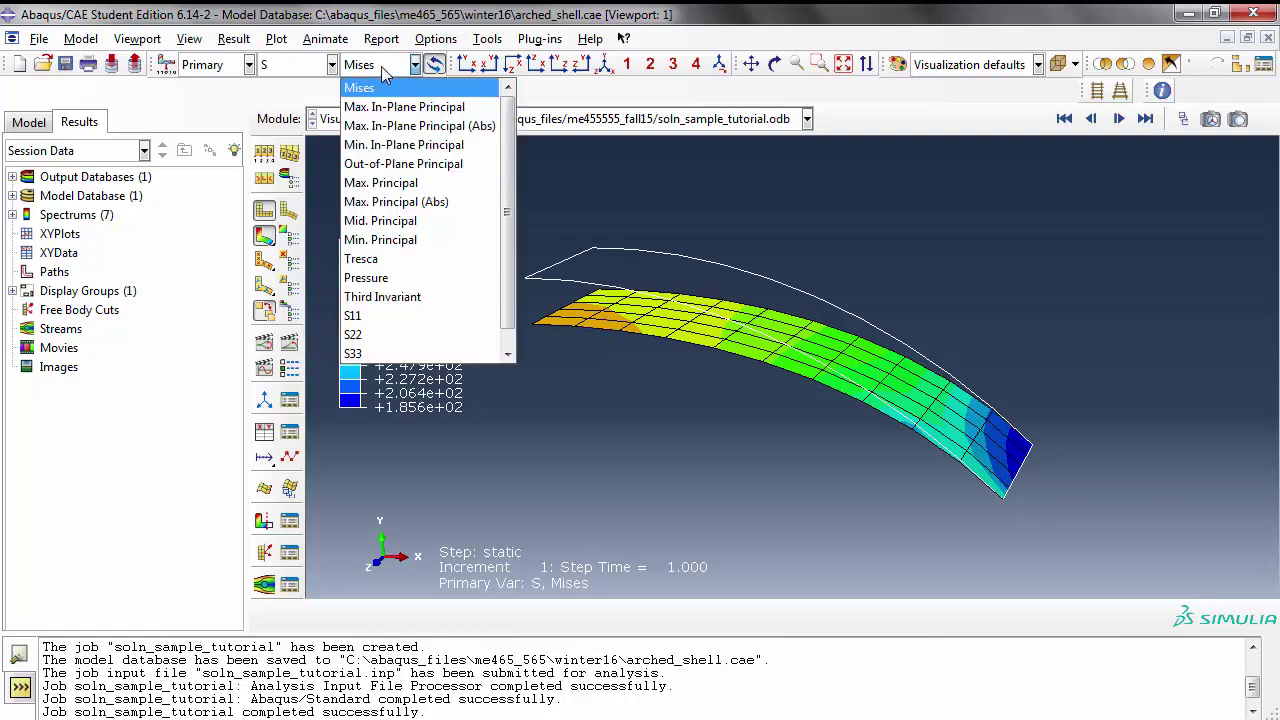
{"action": "left_click", "coordinate": [370, 334]}
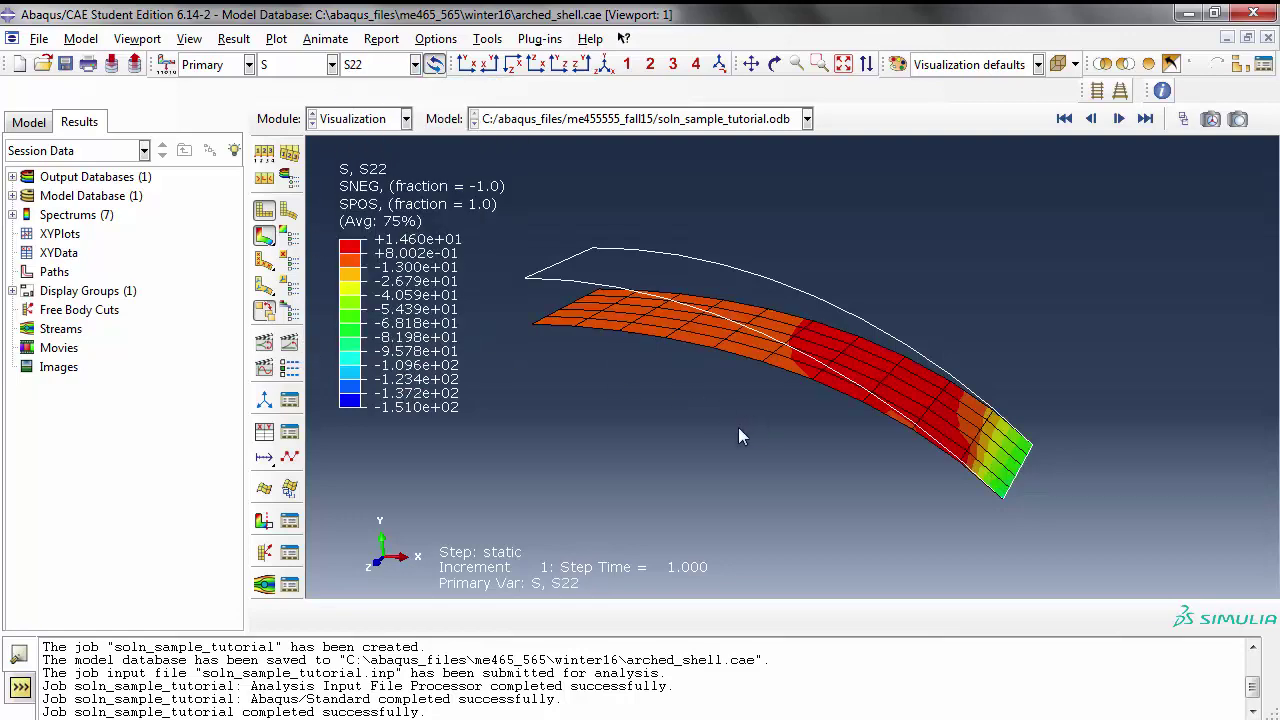
{"action": "key", "text": "F3"}
{"action": "left_click_drag", "start_coordinate": [729, 371], "coordinate": [327, 290]}
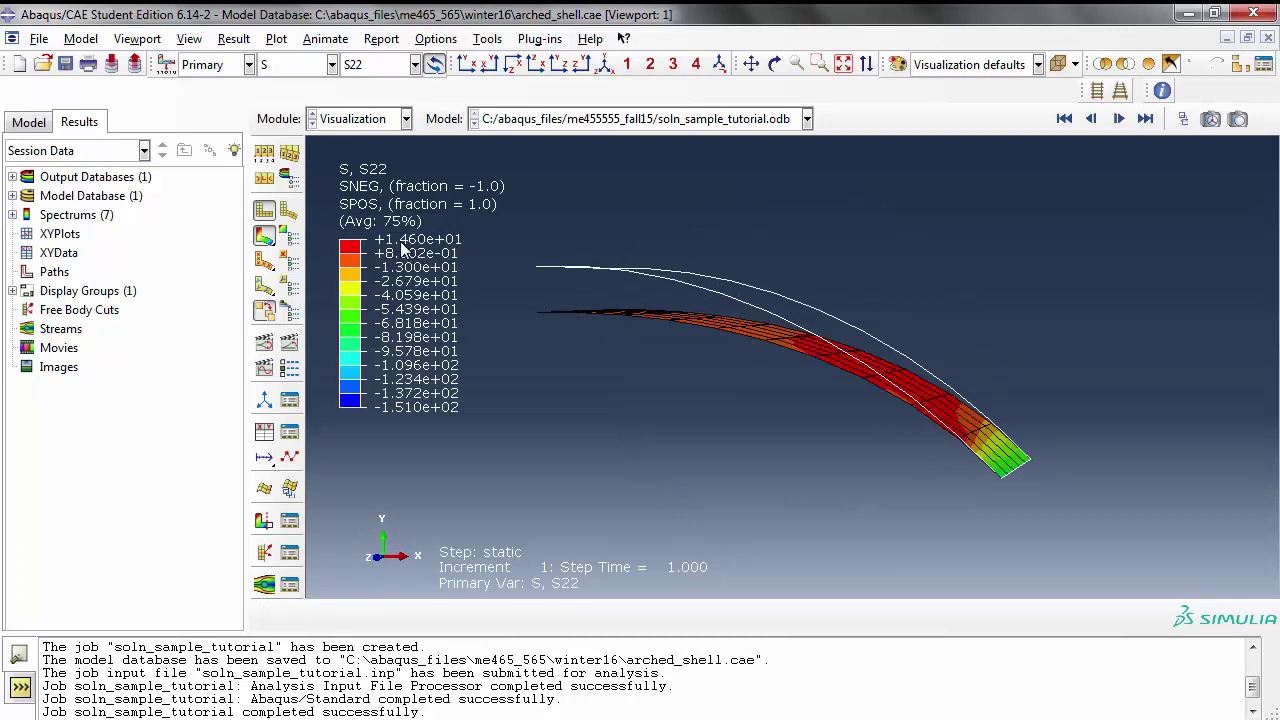
{"action": "left_click_drag", "start_coordinate": [705, 304], "coordinate": [680, 329], "text": "ctrl+alt"}
Step: Plot S33 stress, confirming it is zero everywhere
{"action": "left_click", "coordinate": [415, 65]}
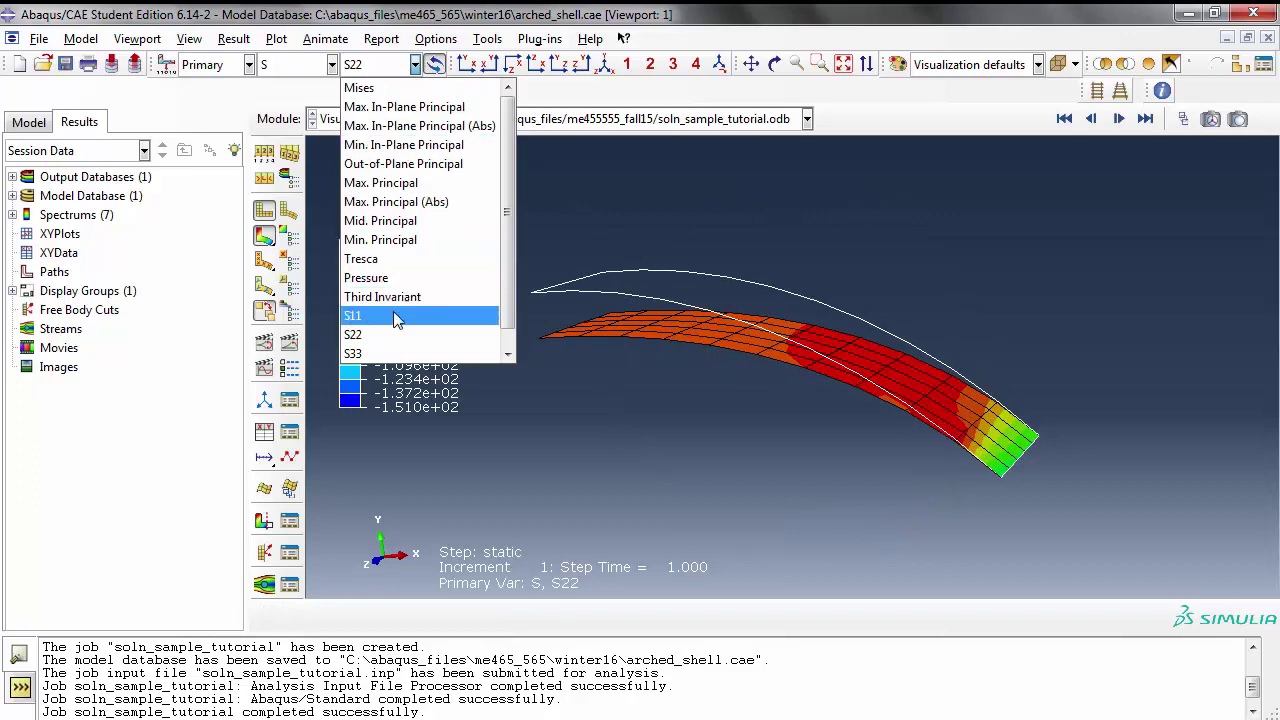
{"action": "scroll", "coordinate": [506, 245], "scroll_direction": "down", "scroll_amount": 1}
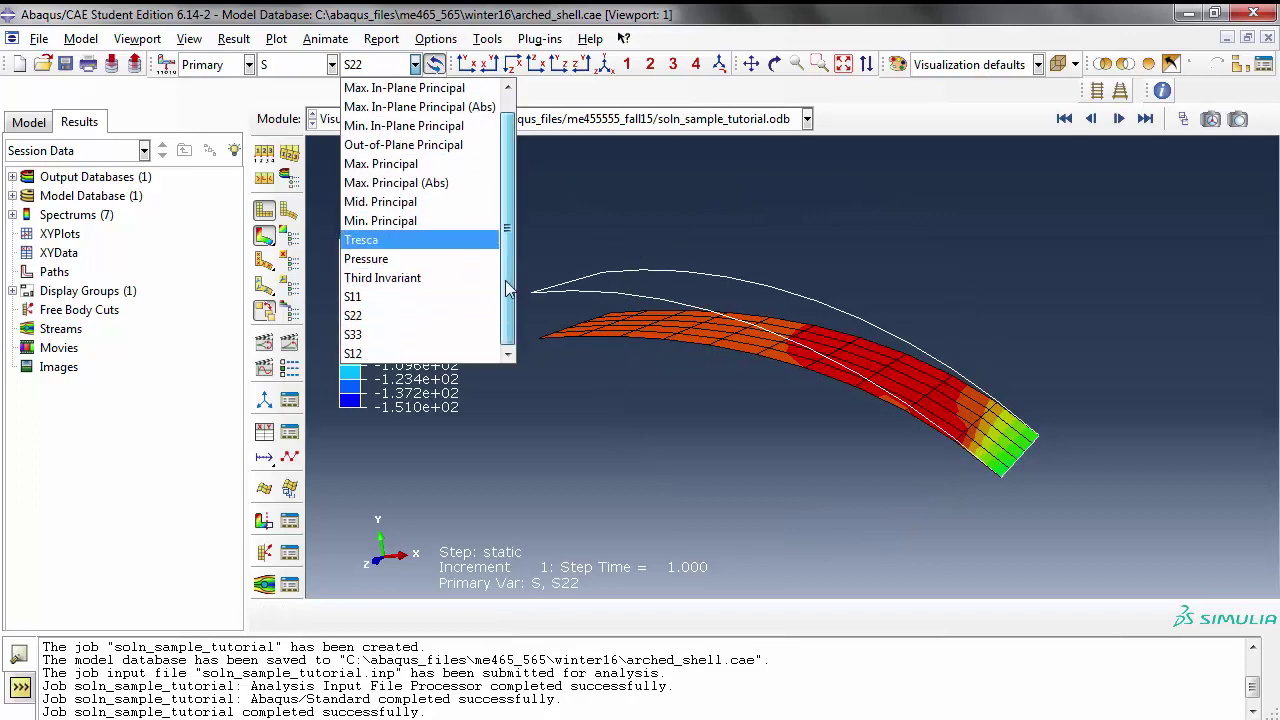
{"action": "left_click", "coordinate": [409, 332]}
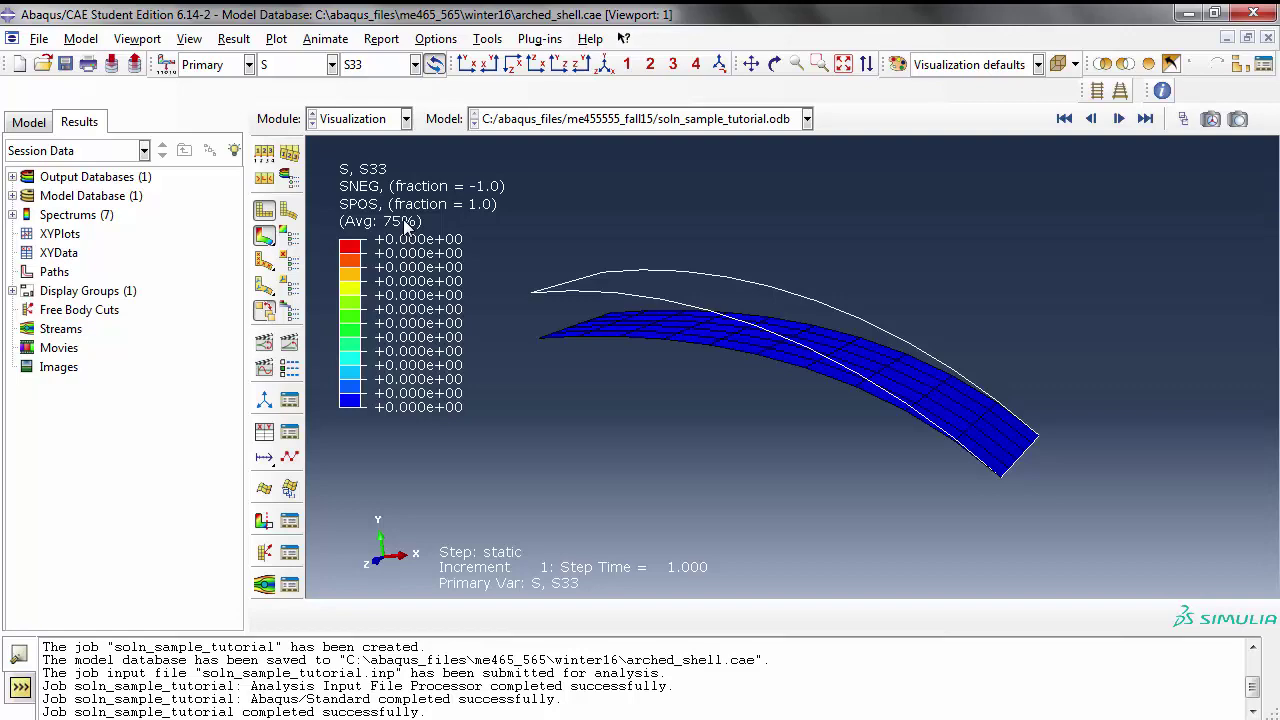
Step: Plot S12 shear stress contours (-48.23 to 7.308) and orbit the shell to inspect them
{"action": "left_click", "coordinate": [414, 64]}
{"action": "left_click", "coordinate": [400, 337]}
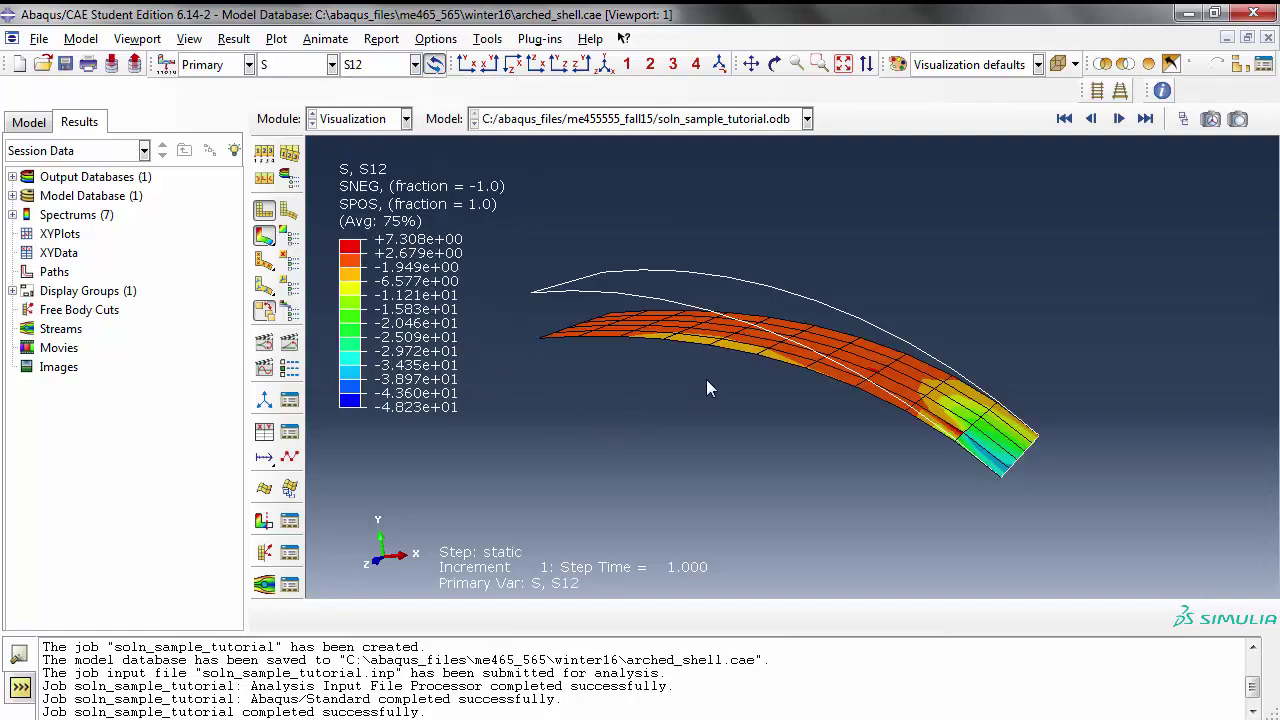
{"action": "left_click_drag", "start_coordinate": [713, 368], "coordinate": [714, 400], "text": "ctrl+alt"}
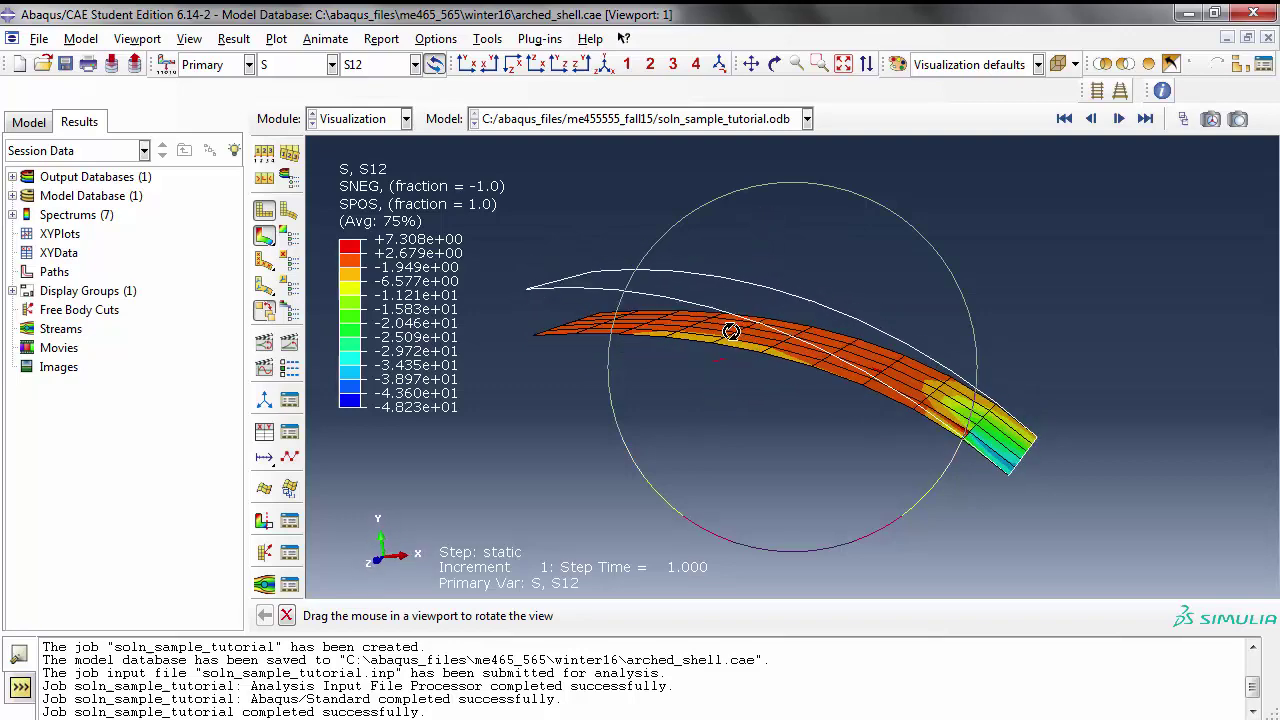